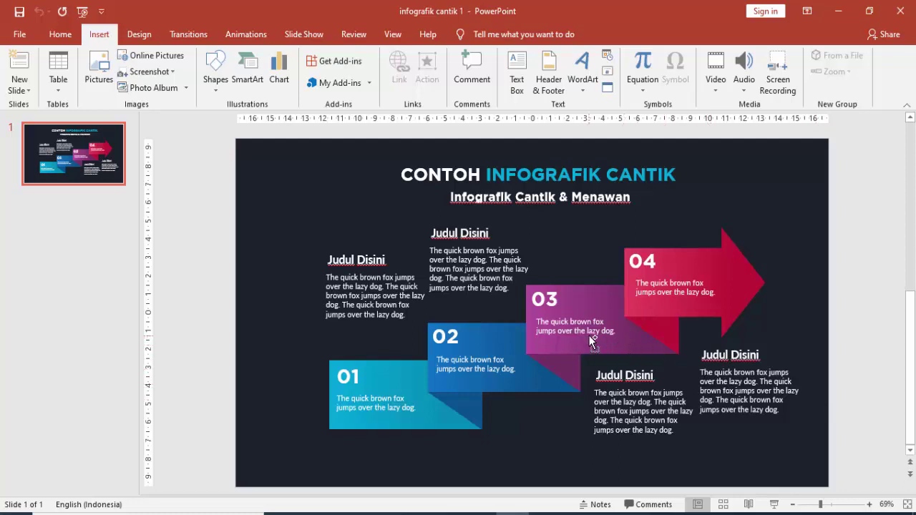
# Step: Zoom out and box-select the eight colour swatches above the infographic slide
pyautogui.keyDown('ctrl'); pyautogui.scroll(-1, 588, 333); pyautogui.keyUp('ctrl')
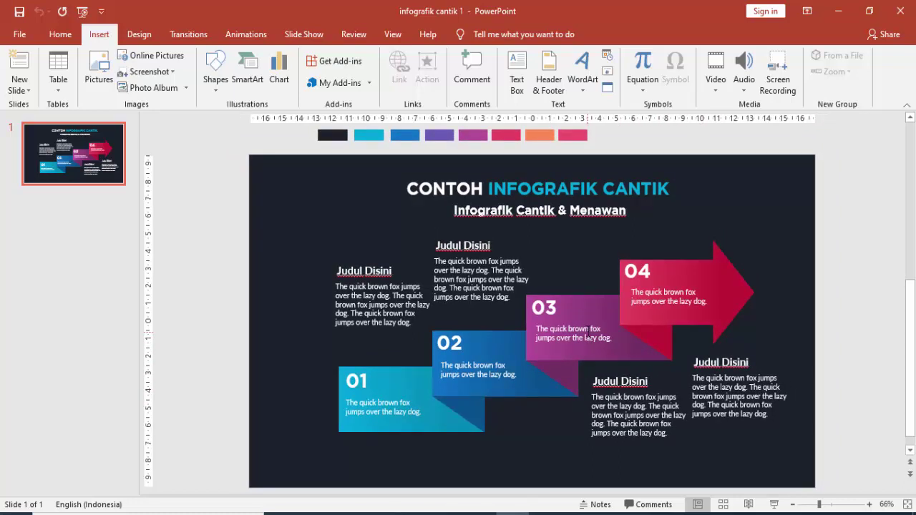
pyautogui.keyDown('ctrl'); pyautogui.scroll(-2, 698, 307); pyautogui.keyUp('ctrl')
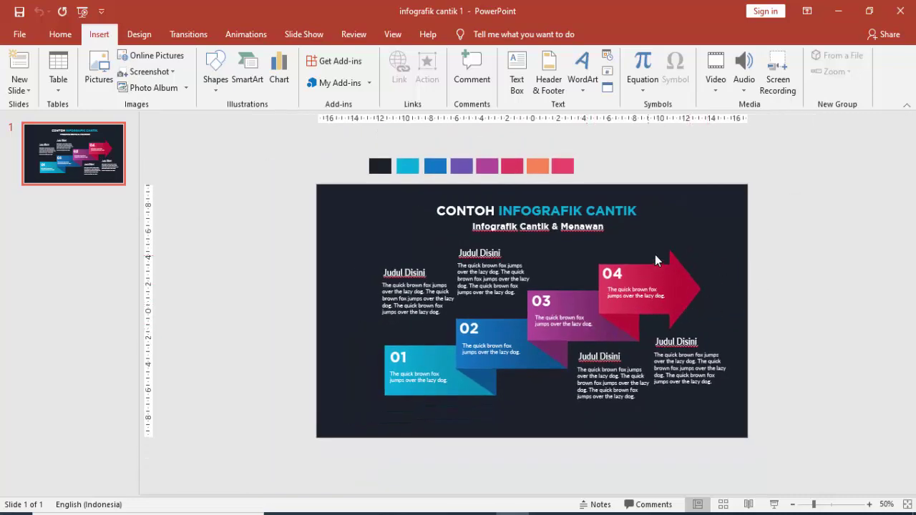
pyautogui.moveTo(345, 145); pyautogui.dragTo(648, 183)
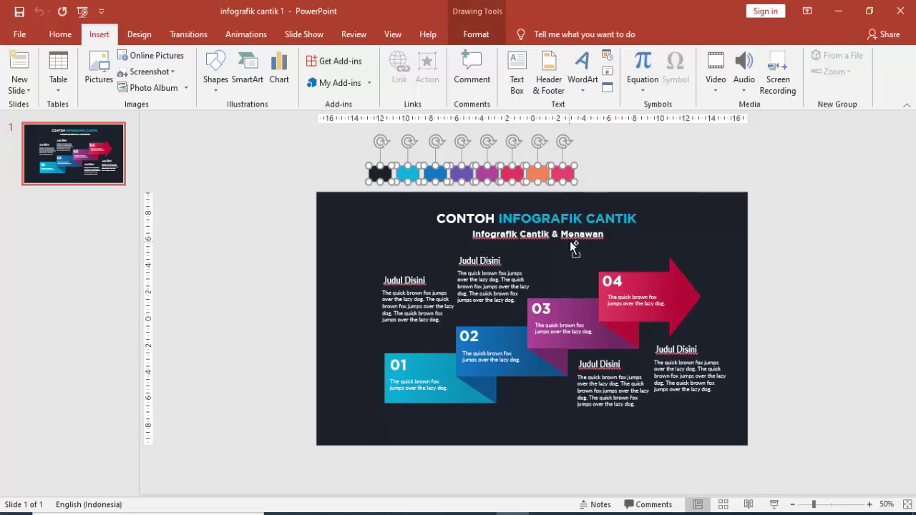
# Step: Create a new blank presentation and paste the eight colour swatches into it
pyautogui.click(20, 36)
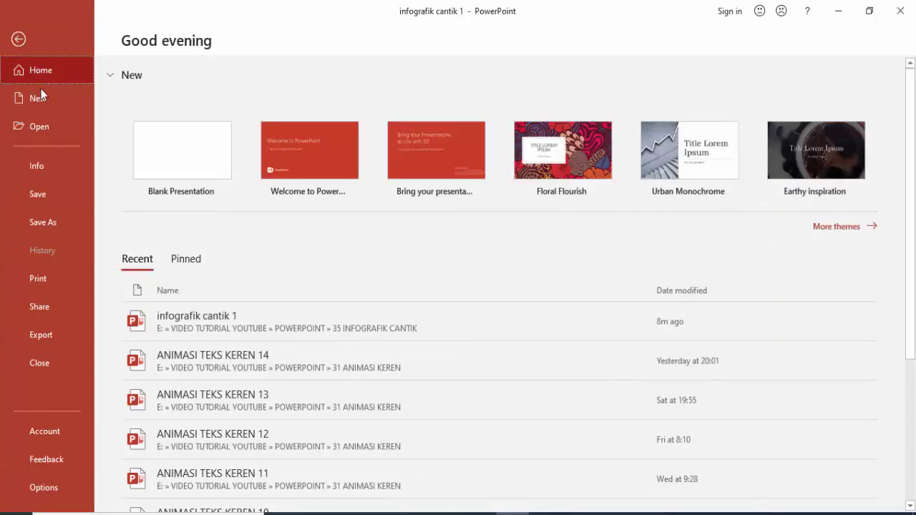
pyautogui.click(47, 105)
pyautogui.click(192, 155)
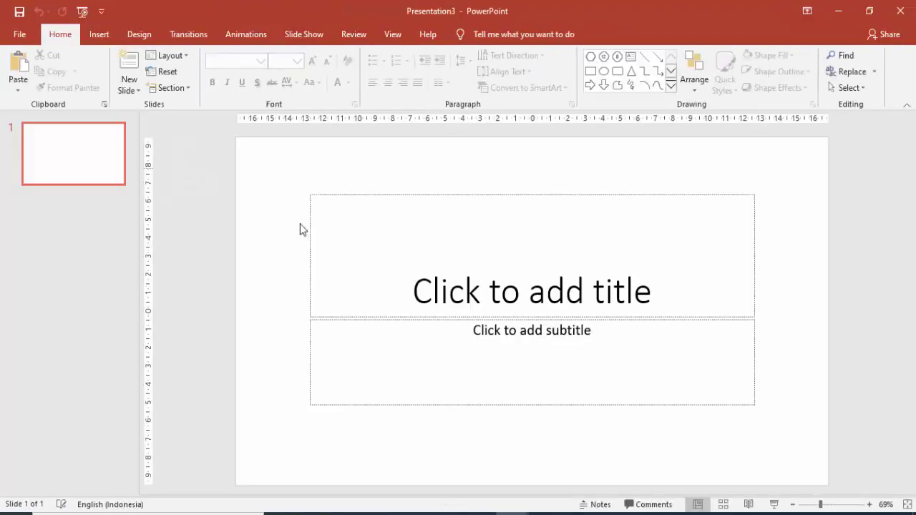
pyautogui.hotkey('ctrl', 'v')
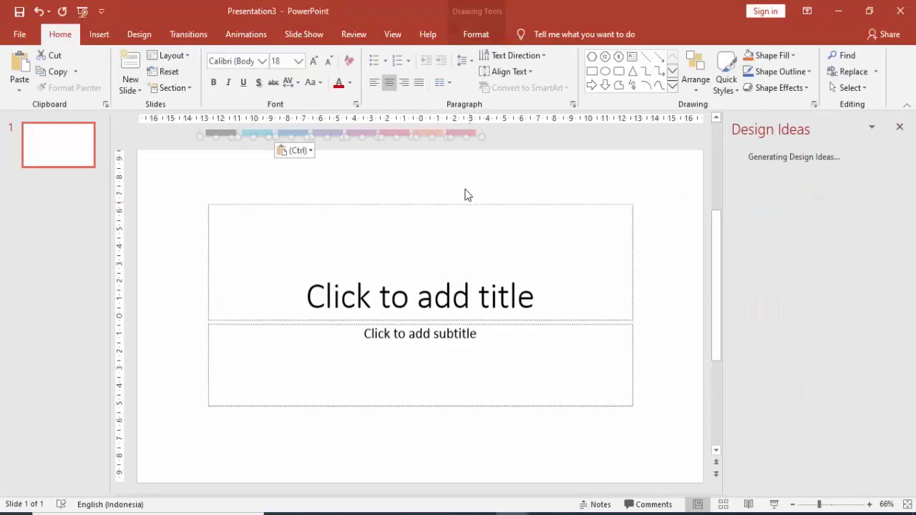
# Step: Delete the title and subtitle placeholders from the empty slide
pyautogui.click(490, 159)
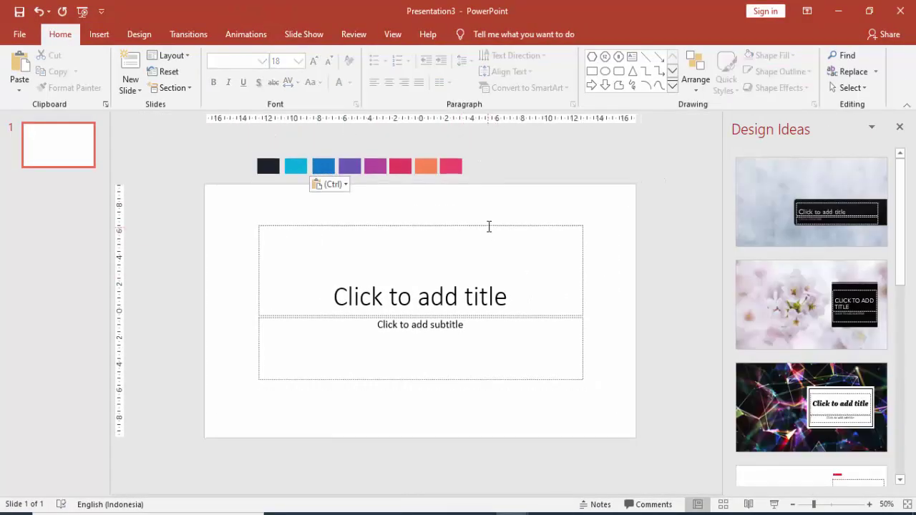
pyautogui.click(488, 225)
pyautogui.press('Delete')
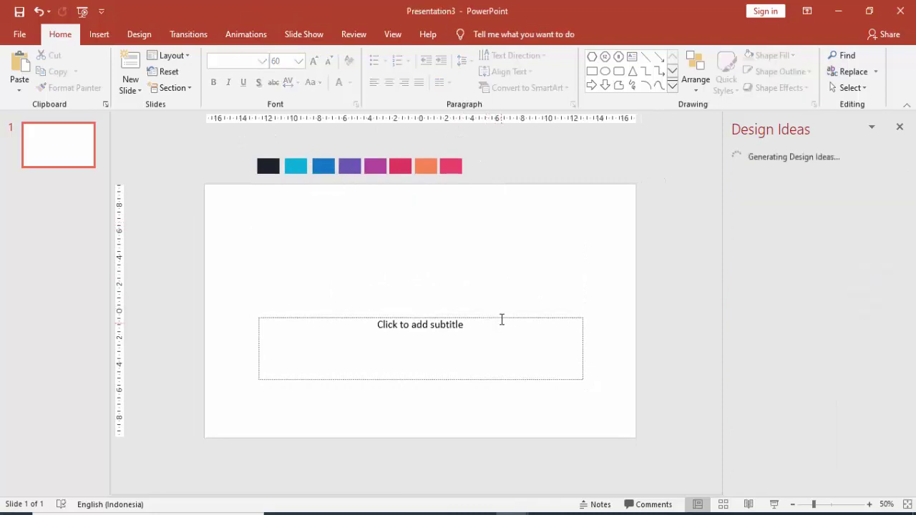
pyautogui.click(501, 319)
pyautogui.press('Delete')
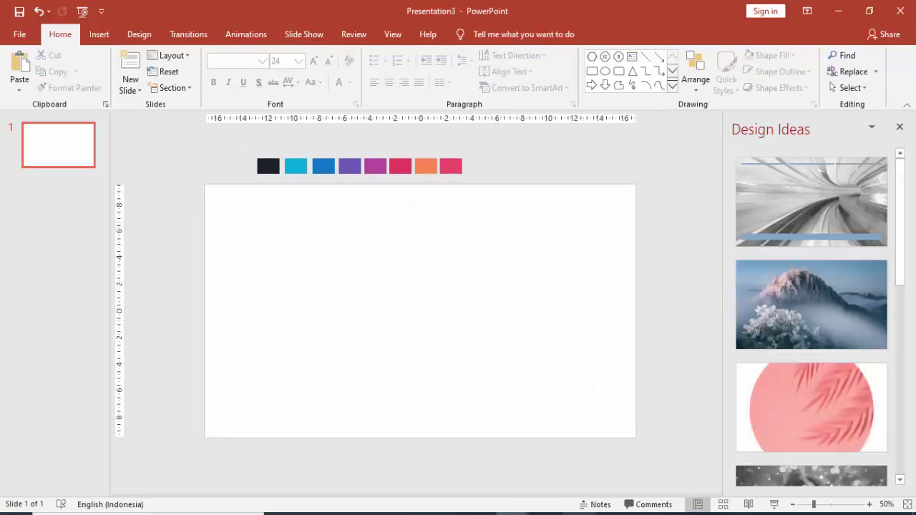
# Step: Close the infografik cantik 1 presentation and the Design Ideas pane
pyautogui.moveTo(512, 514)
pyautogui.click(439, 458)
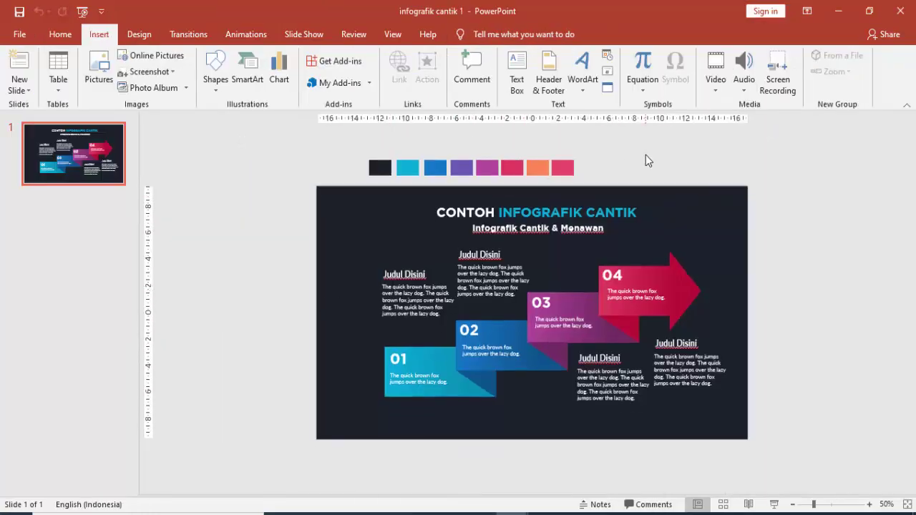
pyautogui.click(902, 11)
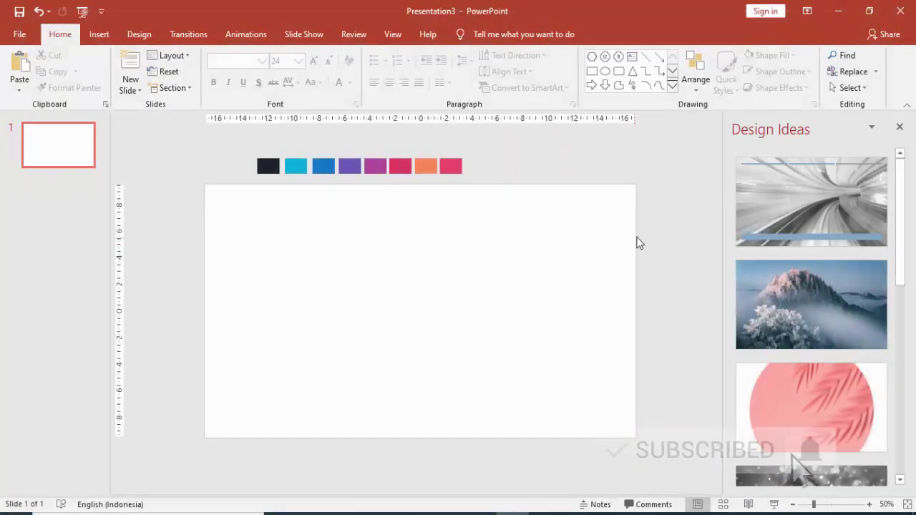
pyautogui.click(900, 127)
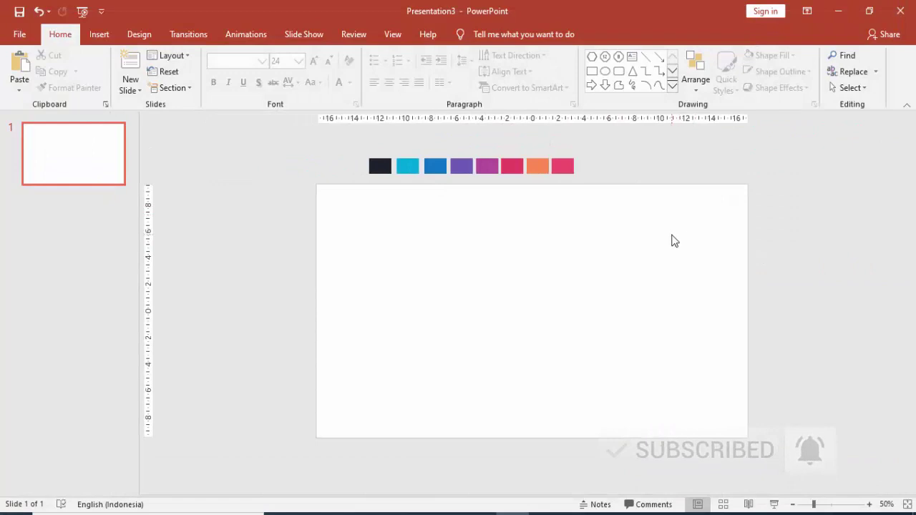
# Step: Draw a rectangle covering the right half of the slide
pyautogui.click(99, 34)
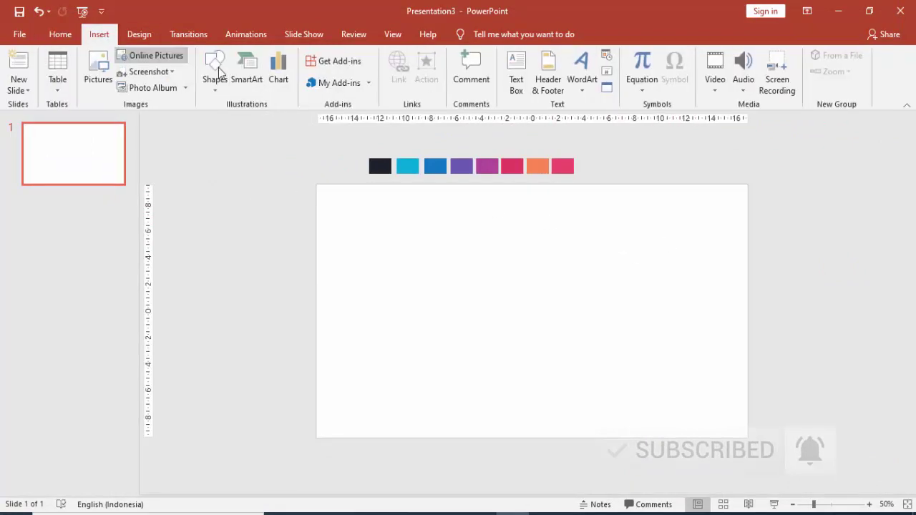
pyautogui.click(215, 68)
pyautogui.click(289, 120)
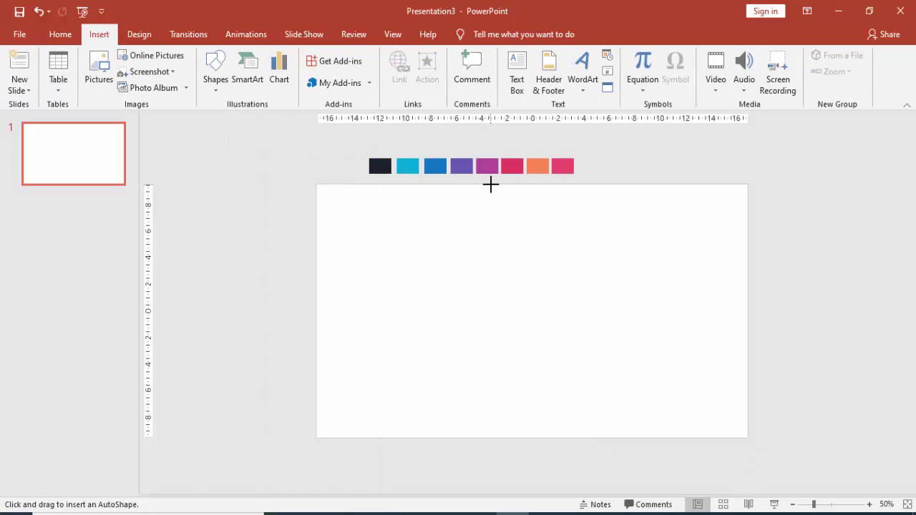
pyautogui.moveTo(490, 185)
pyautogui.mouseDown()
pyautogui.moveTo(742, 362)
pyautogui.moveTo(748, 437)
pyautogui.mouseUp()
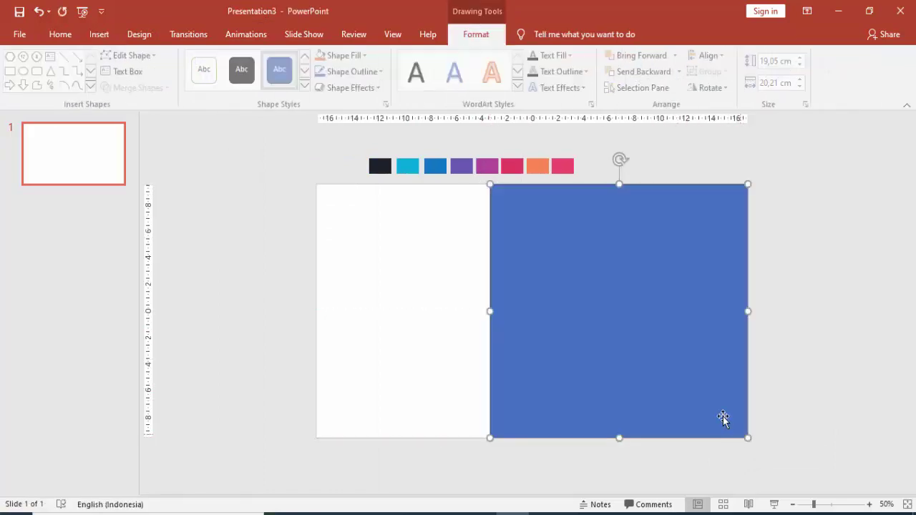
# Step: Slant the rectangle's left edge by moving its top-left point right with Edit Points
pyautogui.rightClick(490, 217)
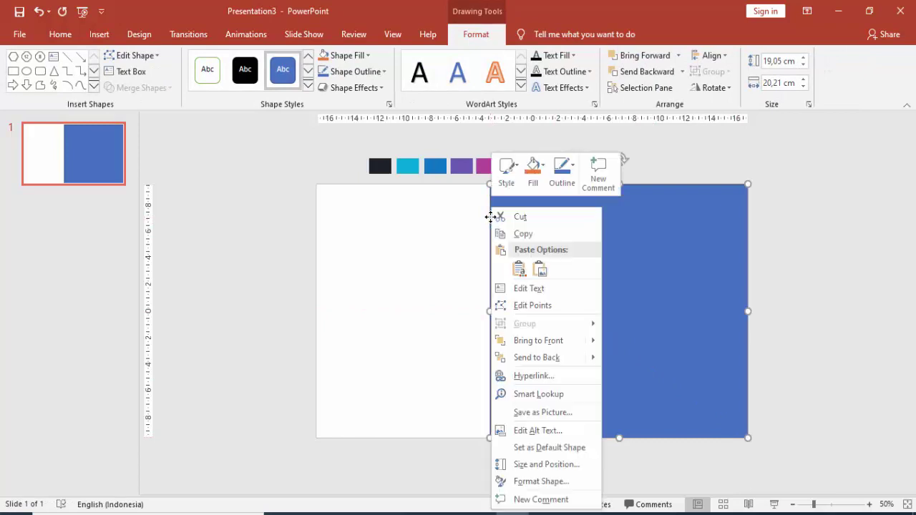
pyautogui.click(527, 305)
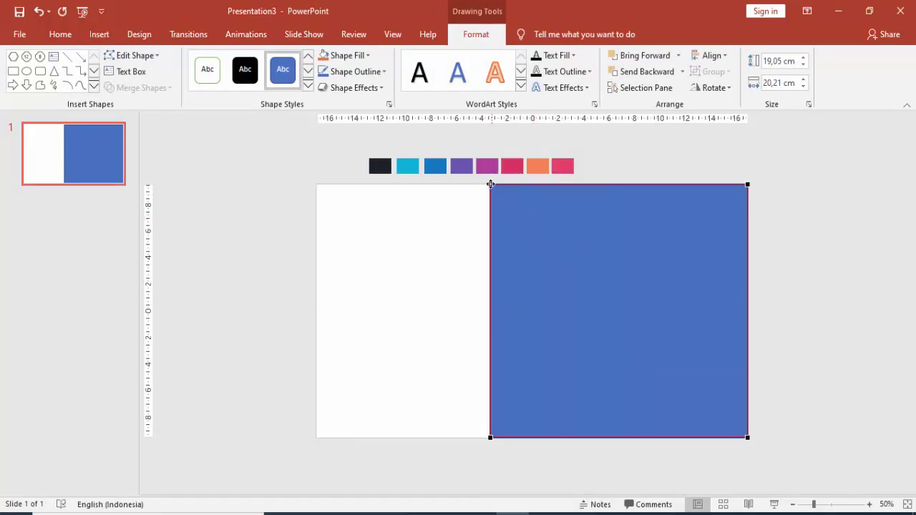
pyautogui.moveTo(490, 184); pyautogui.dragTo(546, 184)
pyautogui.click(550, 278)
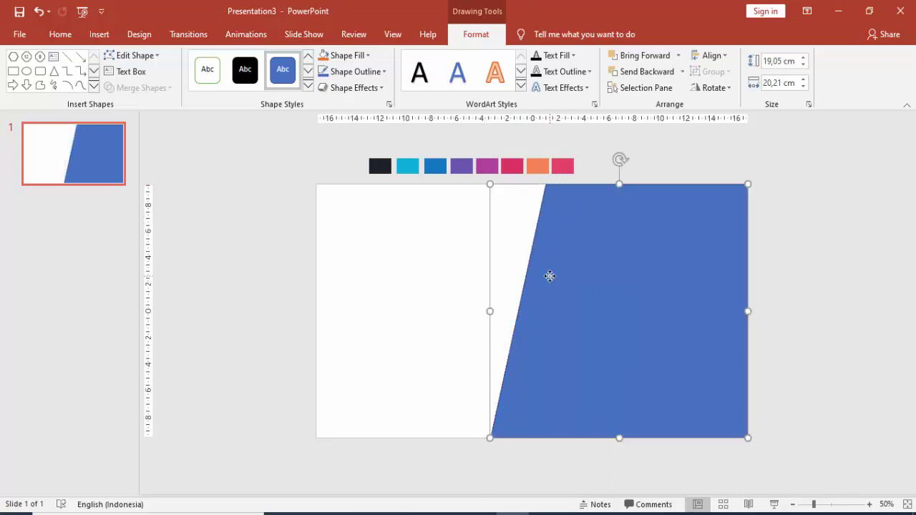
pyautogui.rightClick(546, 225)
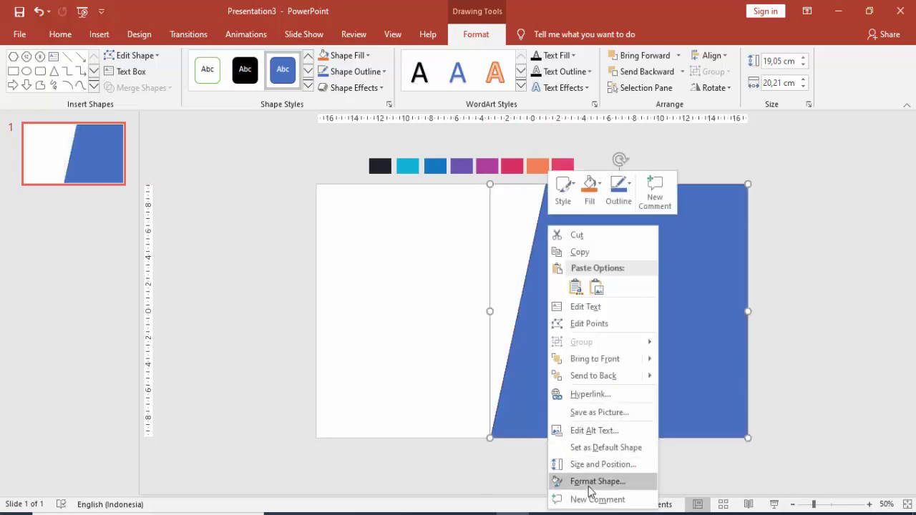
# Step: Remove the shape's outline and fill it with the dark navy swatch colour
pyautogui.click(589, 483)
pyautogui.click(744, 226)
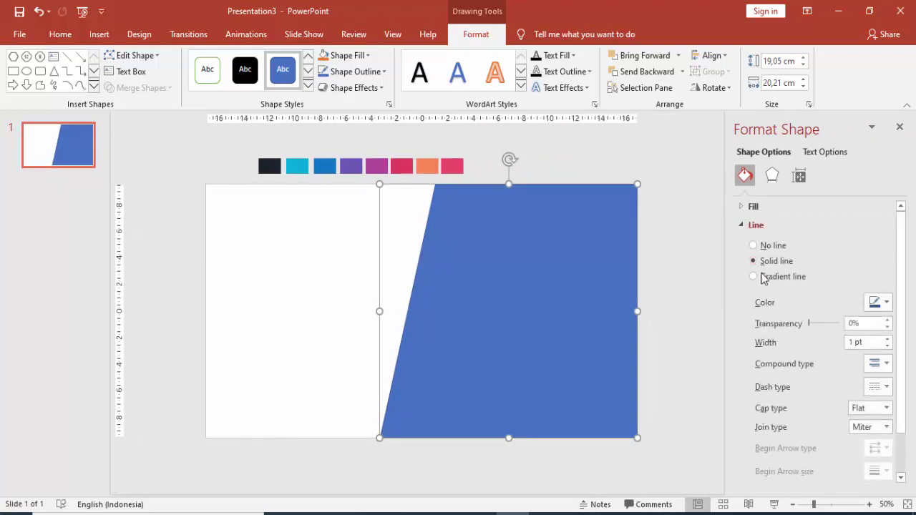
pyautogui.click(768, 247)
pyautogui.click(742, 225)
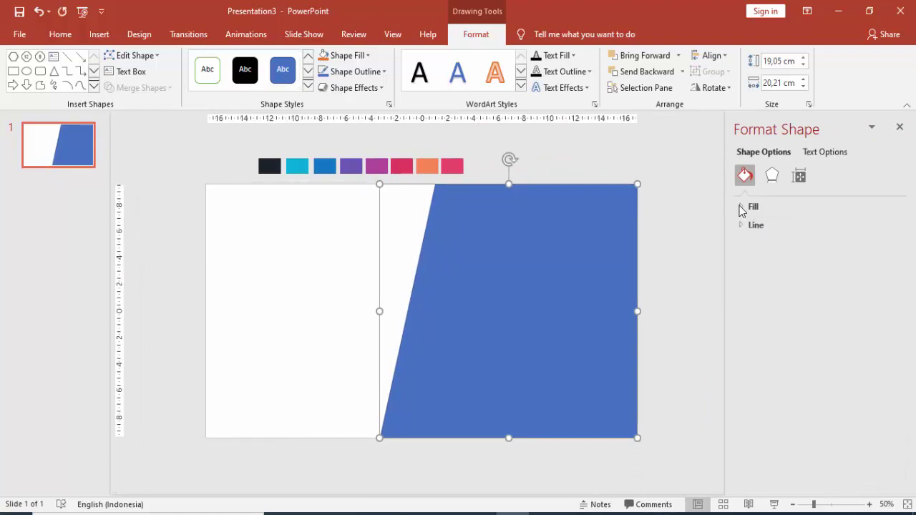
pyautogui.click(741, 208)
pyautogui.click(876, 331)
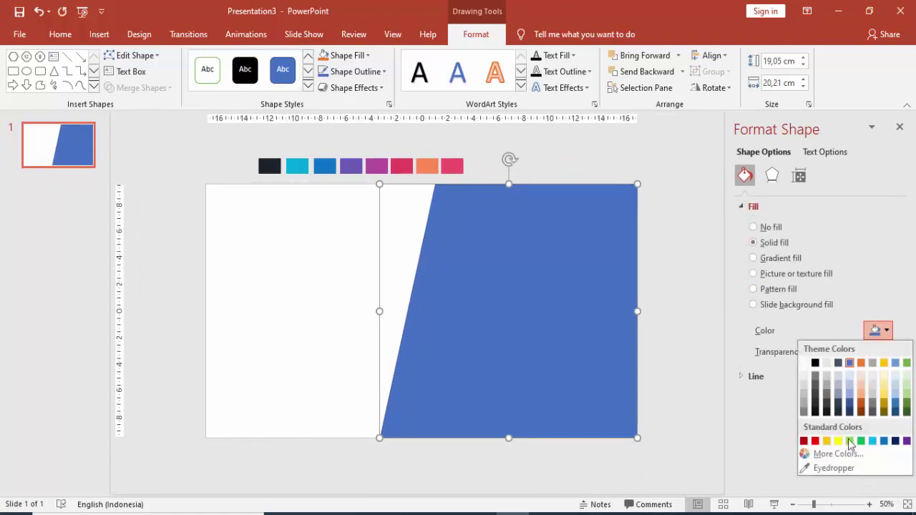
pyautogui.click(834, 468)
pyautogui.click(271, 165)
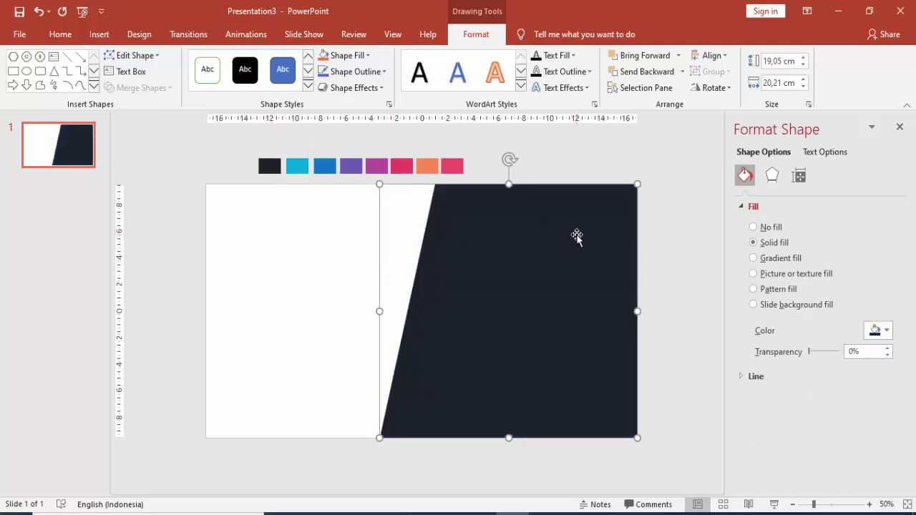
# Step: Offset a copy slightly left, make it 50% transparent and send it behind
pyautogui.moveTo(577, 236)
pyautogui.mouseDown()
pyautogui.moveTo(502, 242)
pyautogui.moveTo(515, 245)
pyautogui.mouseUp()
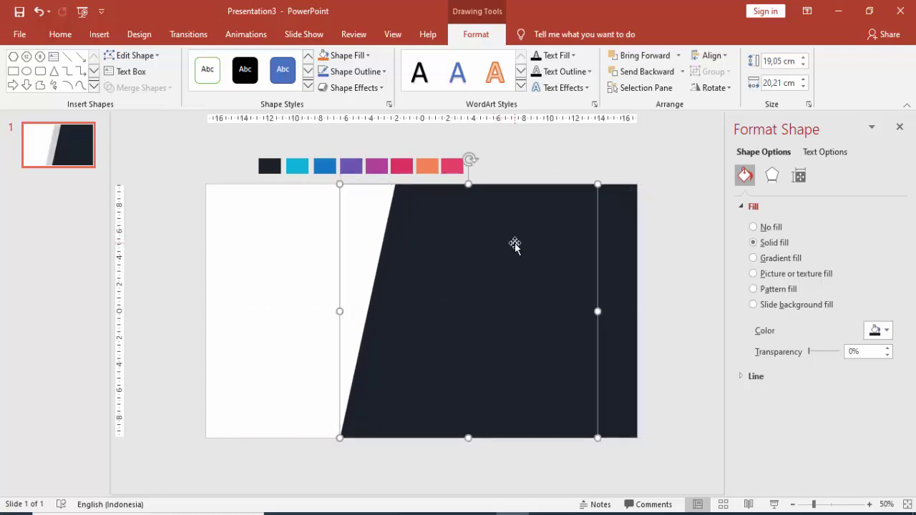
pyautogui.click(880, 332)
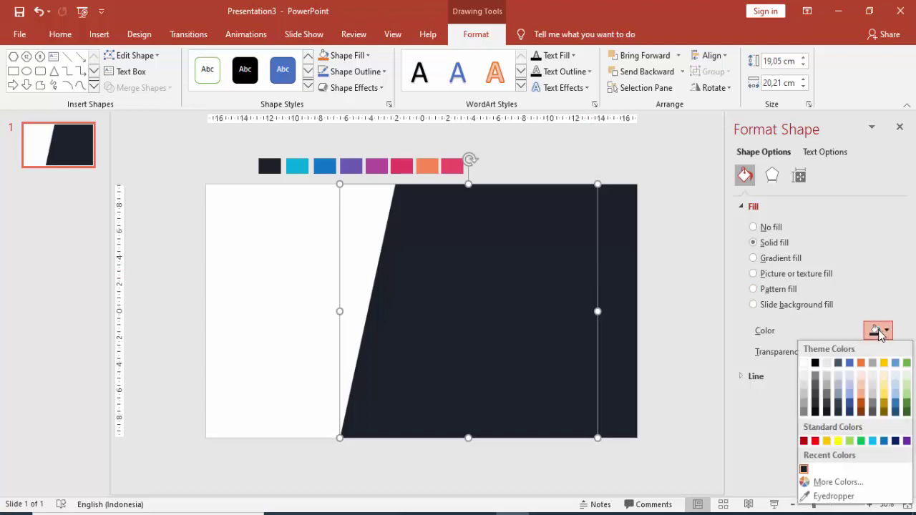
pyautogui.click(879, 331)
pyautogui.moveTo(812, 351); pyautogui.dragTo(823, 351)
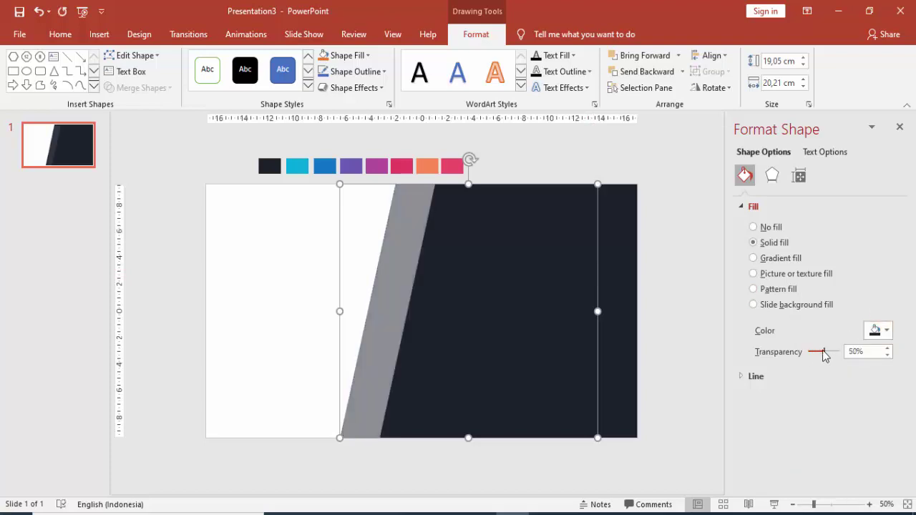
pyautogui.rightClick(409, 262)
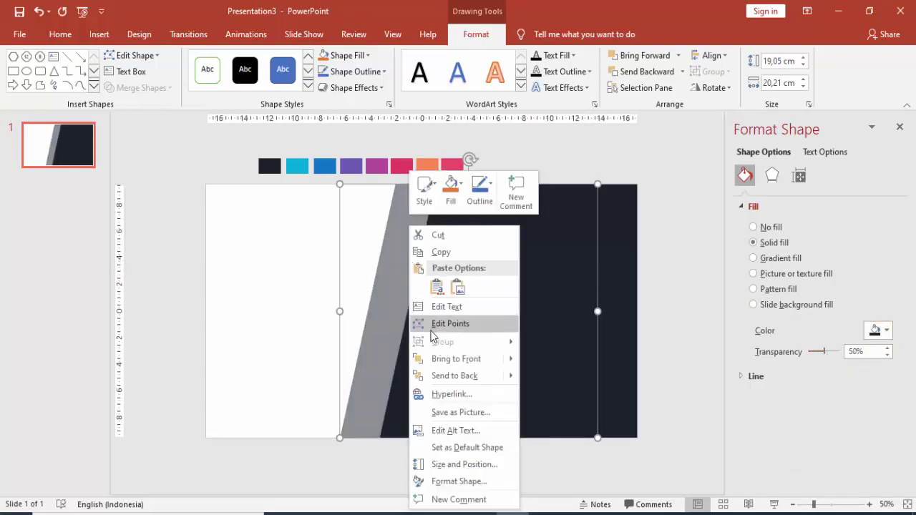
pyautogui.click(438, 377)
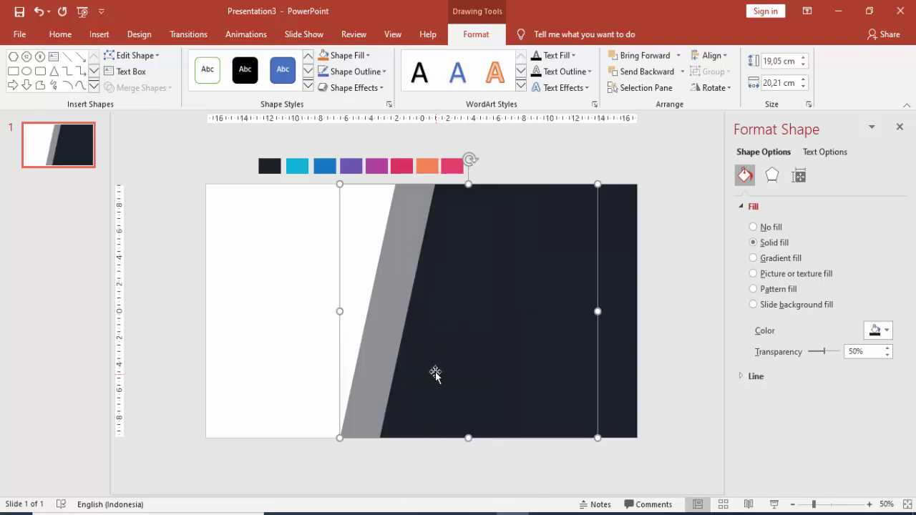
# Step: Place another copy further left, send it to the back, and set 0% transparency
pyautogui.click(686, 276)
pyautogui.click(394, 272)
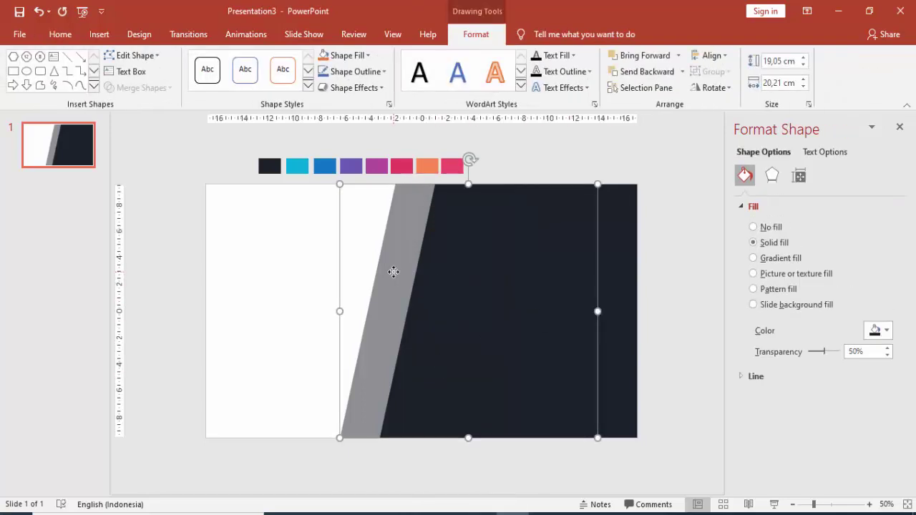
pyautogui.moveTo(393, 272); pyautogui.dragTo(295, 282)
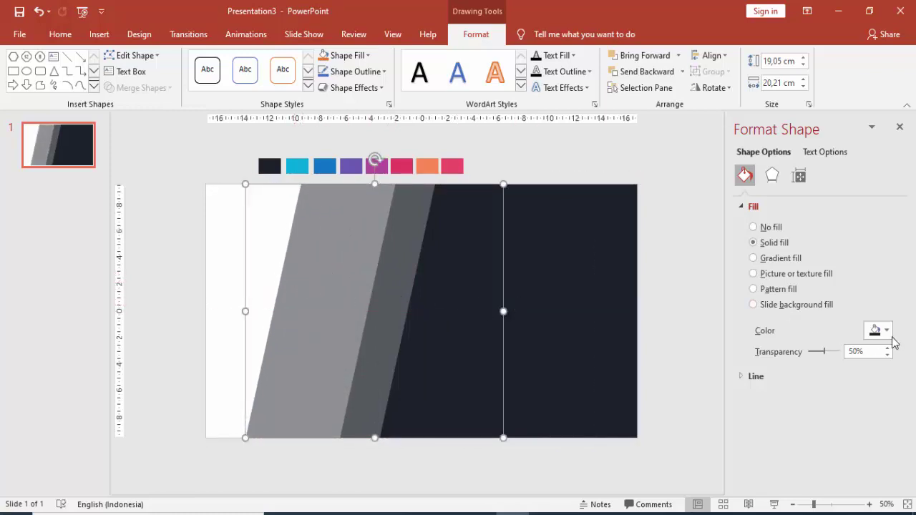
pyautogui.rightClick(352, 262)
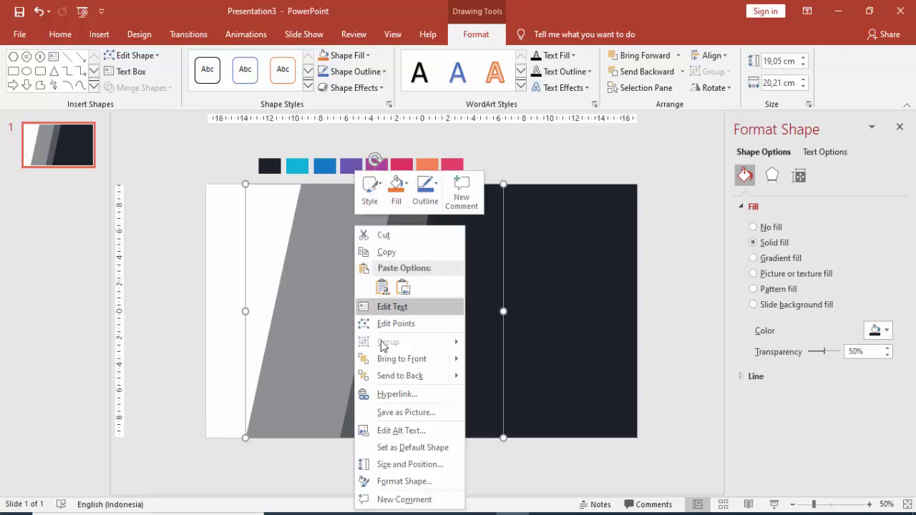
pyautogui.click(395, 378)
pyautogui.moveTo(825, 351); pyautogui.dragTo(804, 352)
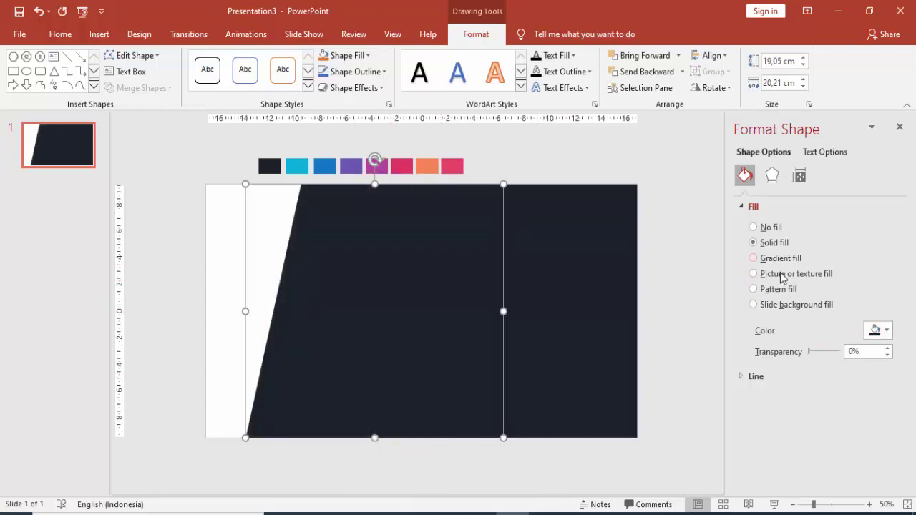
# Step: Fill the left shape with the picture andreas-brucker-630339-unsplash from IMAGE > CITY
pyautogui.click(773, 346)
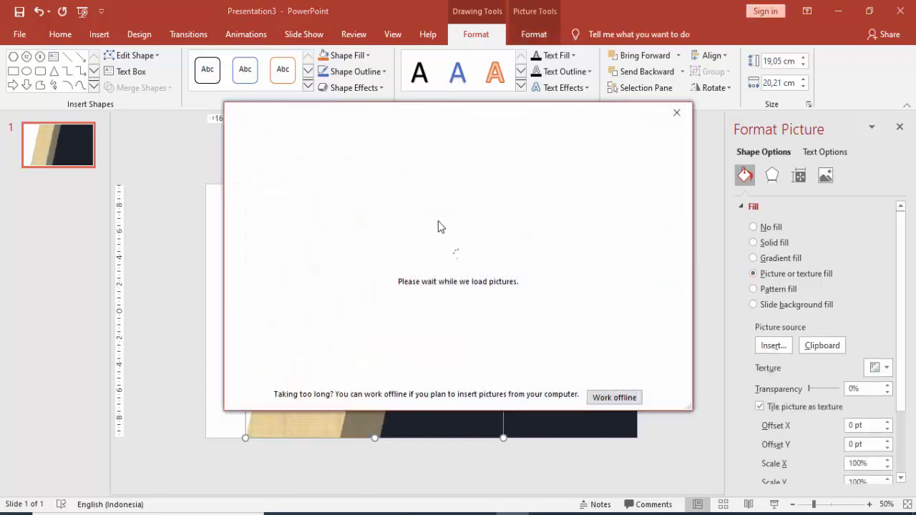
pyautogui.click(352, 191)
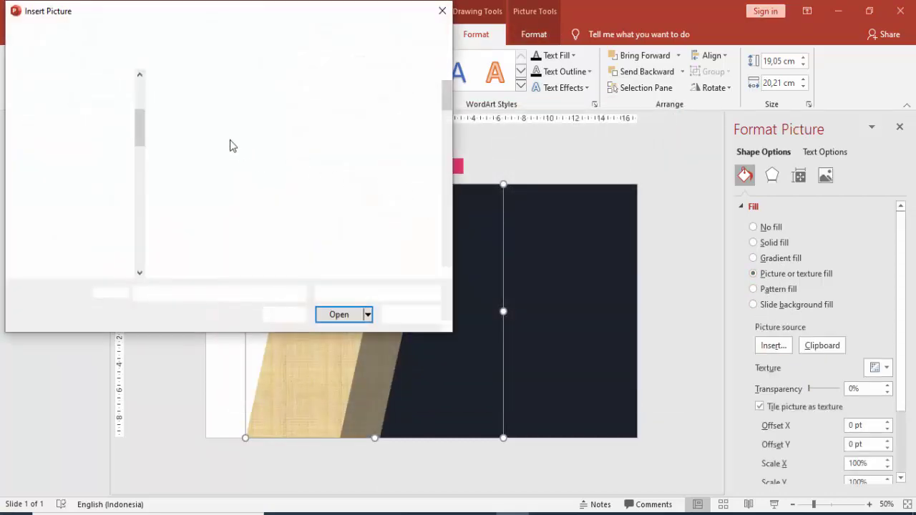
pyautogui.scroll(-2, 143, 229)
pyautogui.scroll(-5, 143, 229)
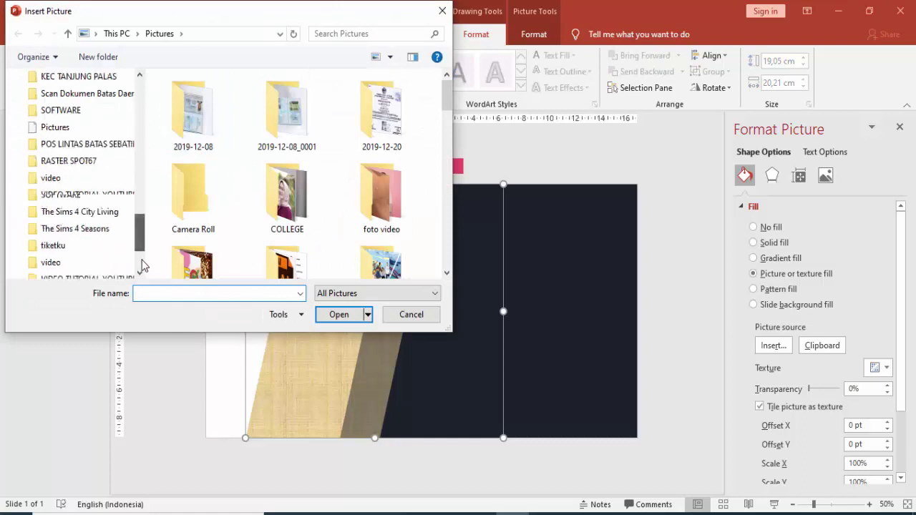
pyautogui.scroll(-5, 144, 229)
pyautogui.click(86, 195)
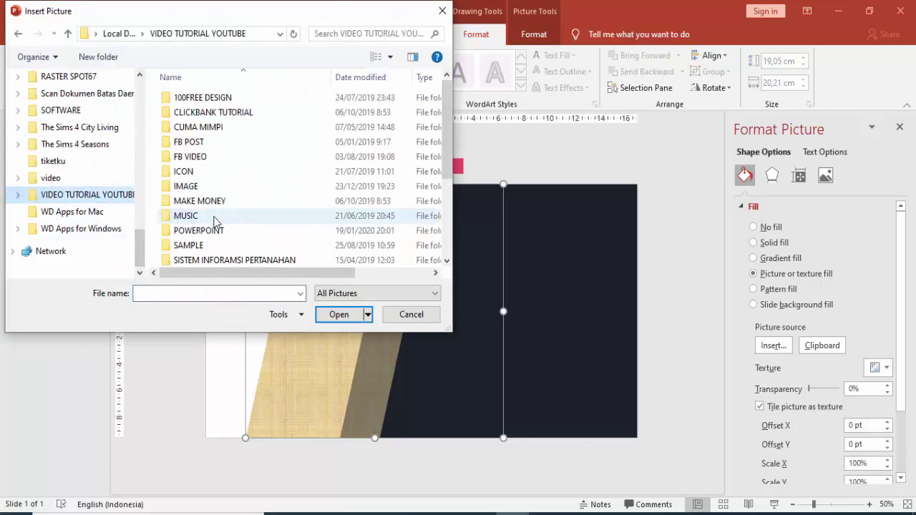
pyautogui.doubleClick(200, 179)
pyautogui.doubleClick(180, 96)
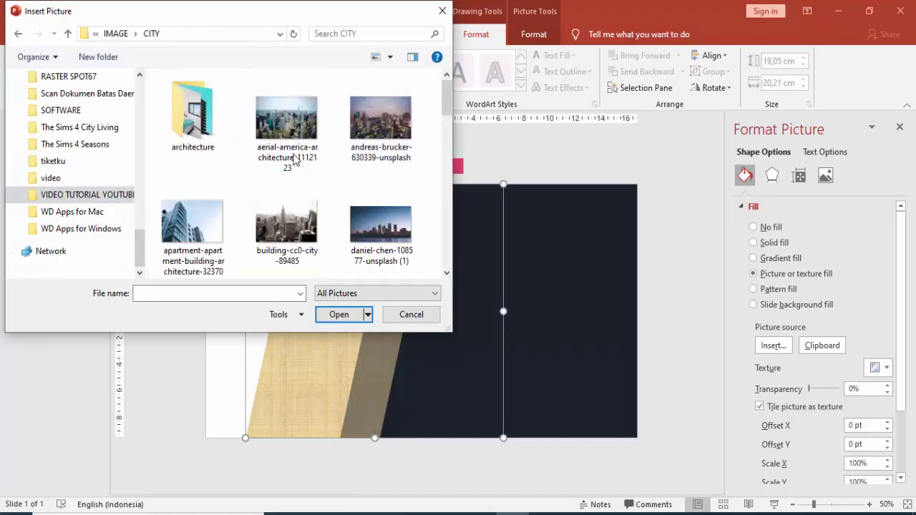
pyautogui.click(300, 143)
pyautogui.click(380, 154)
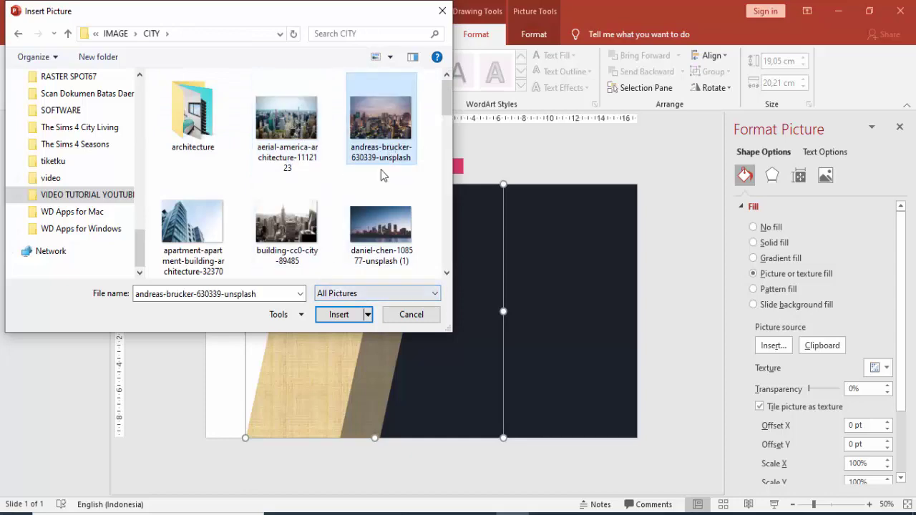
pyautogui.click(339, 315)
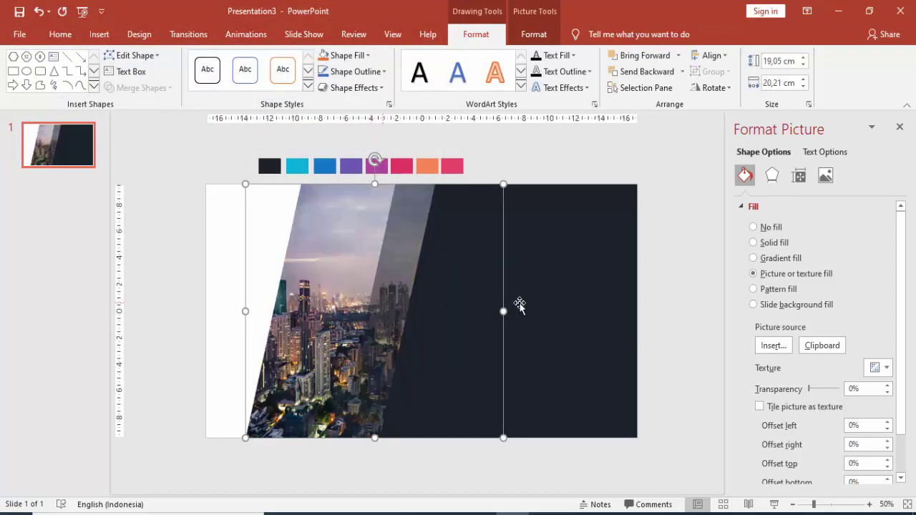
# Step: Set the slide background to the recent dark navy colour
pyautogui.click(677, 244)
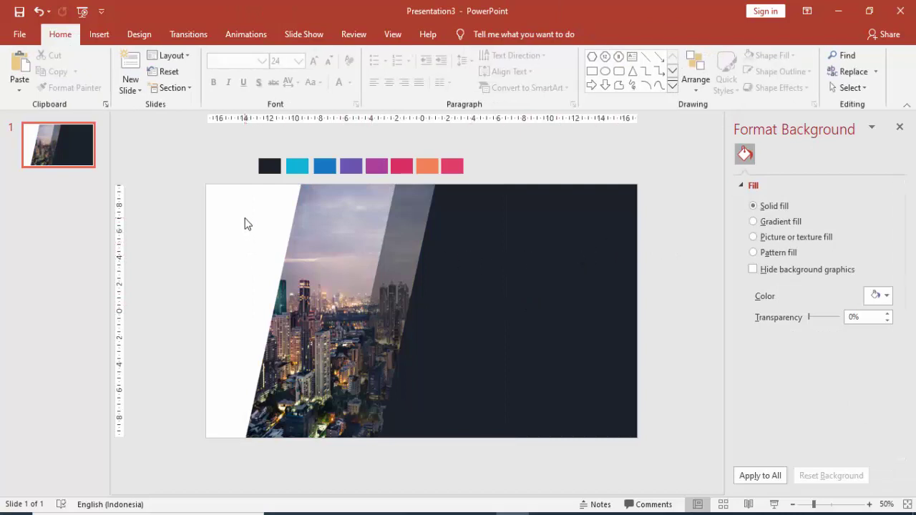
pyautogui.click(886, 297)
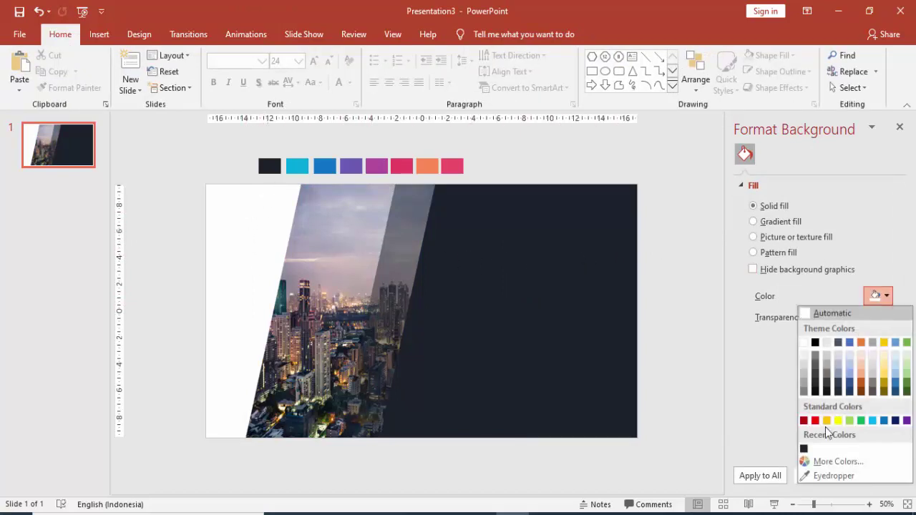
pyautogui.click(805, 450)
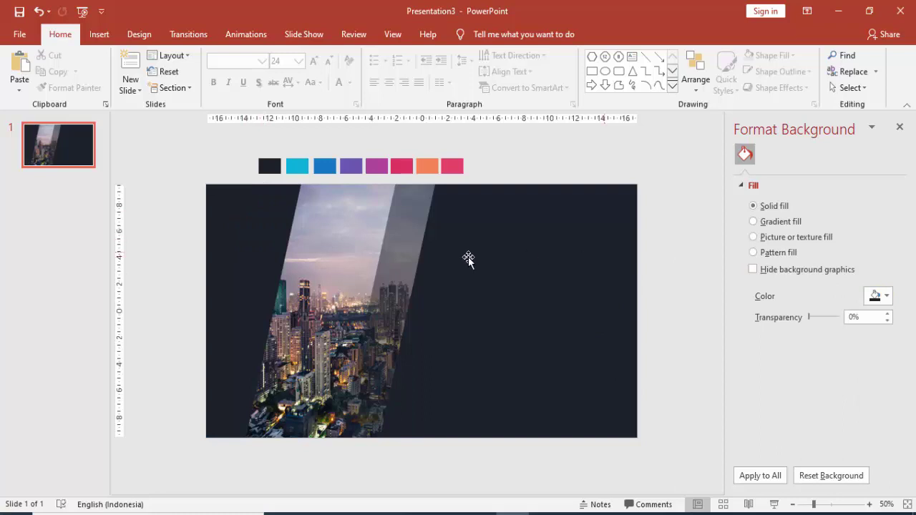
# Step: Move the translucent slanted overlay right to the slide's edge
pyautogui.click(344, 233)
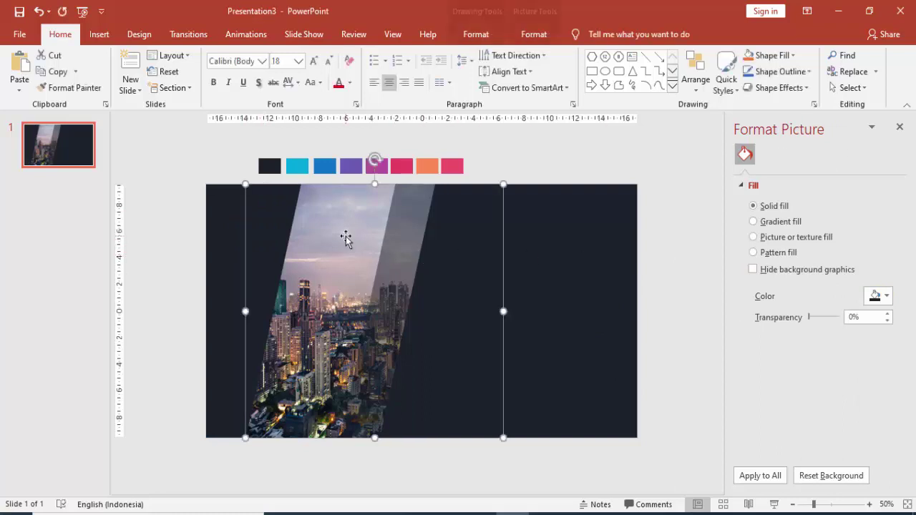
pyautogui.click(397, 256)
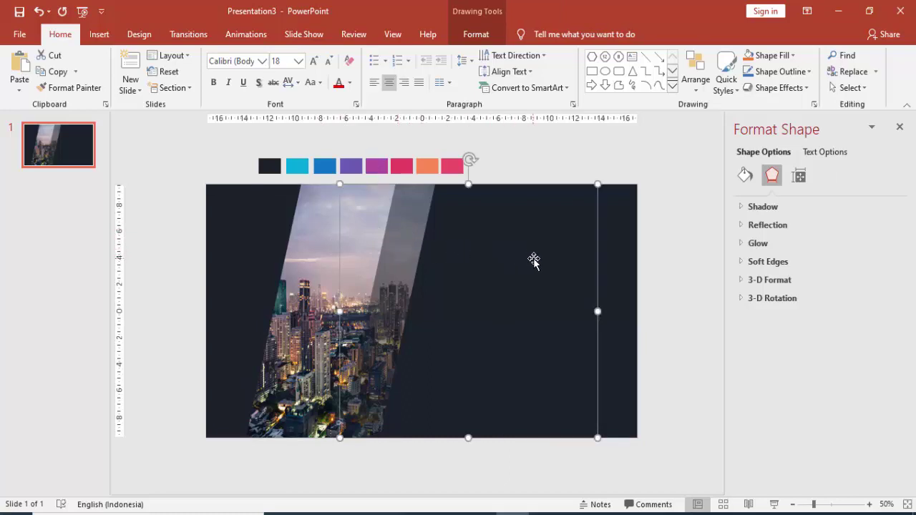
pyautogui.moveTo(551, 262); pyautogui.dragTo(555, 260)
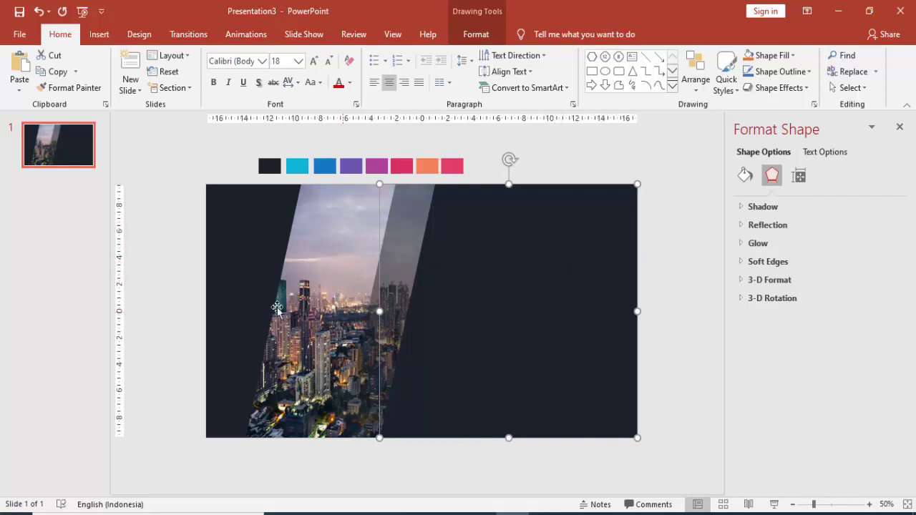
# Step: Draw a parallelogram bar to the right of the city photo
pyautogui.click(680, 260)
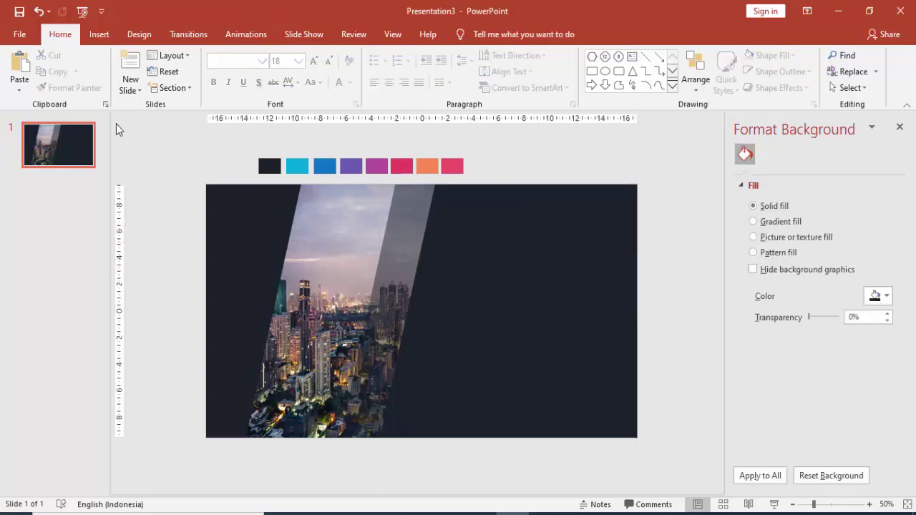
pyautogui.click(98, 35)
pyautogui.click(215, 68)
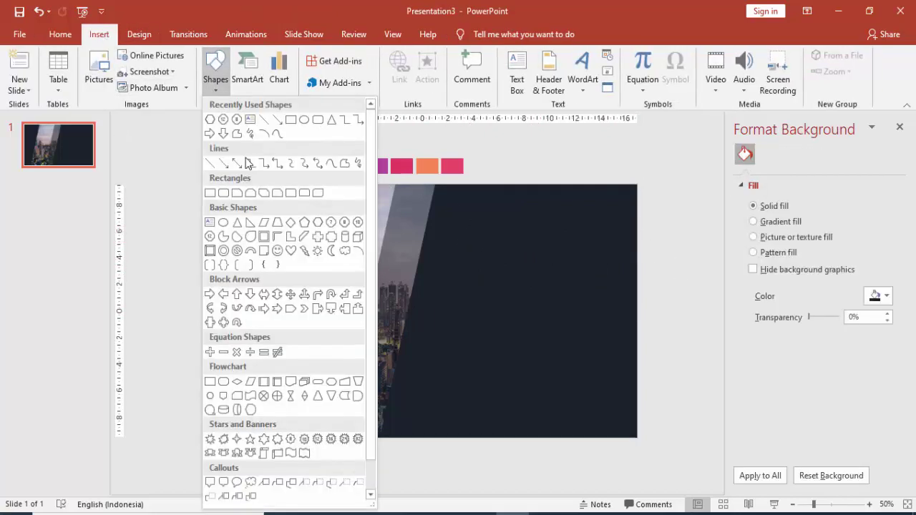
pyautogui.click(262, 223)
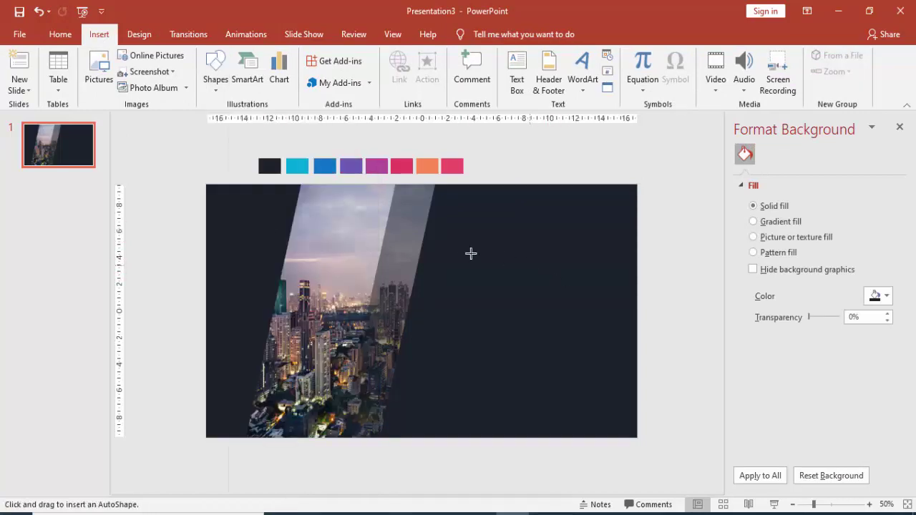
pyautogui.moveTo(464, 247); pyautogui.dragTo(595, 284)
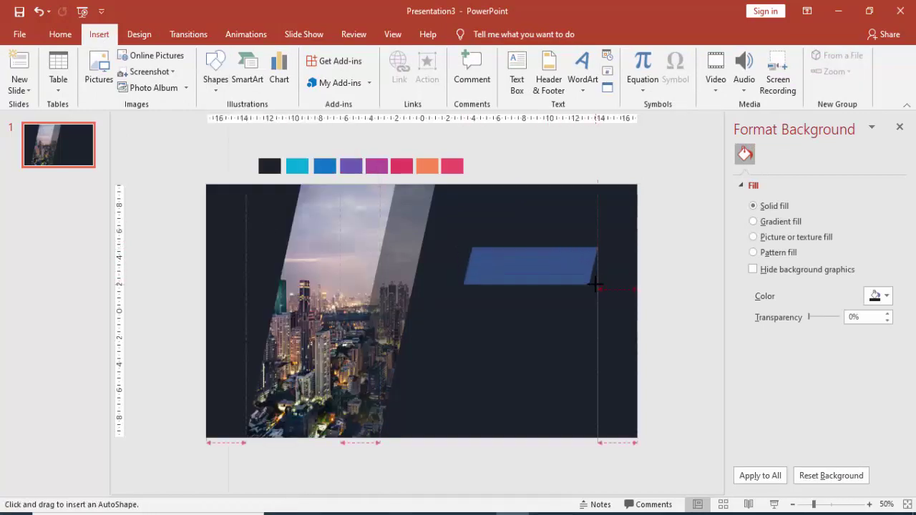
pyautogui.moveTo(542, 272); pyautogui.dragTo(495, 276)
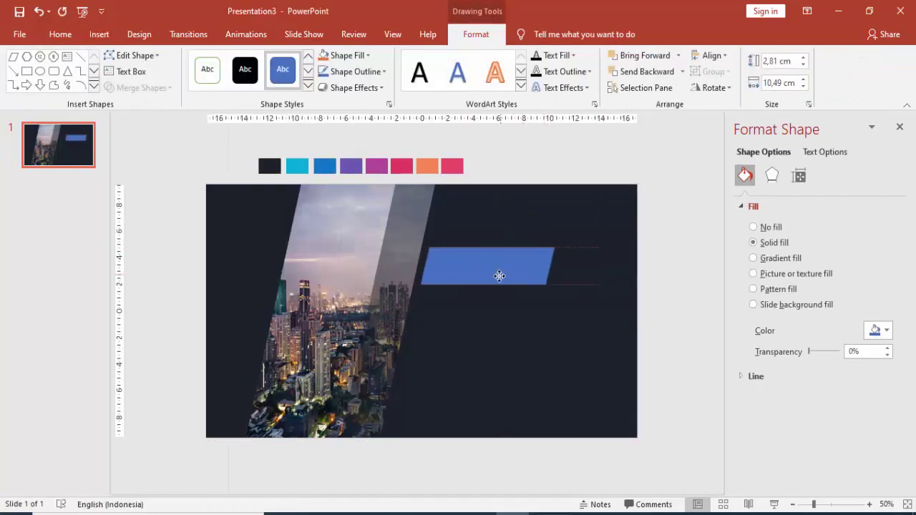
# Step: Adjust the parallelogram's slant and set its line to No line
pyautogui.scroll(10, 465, 278)
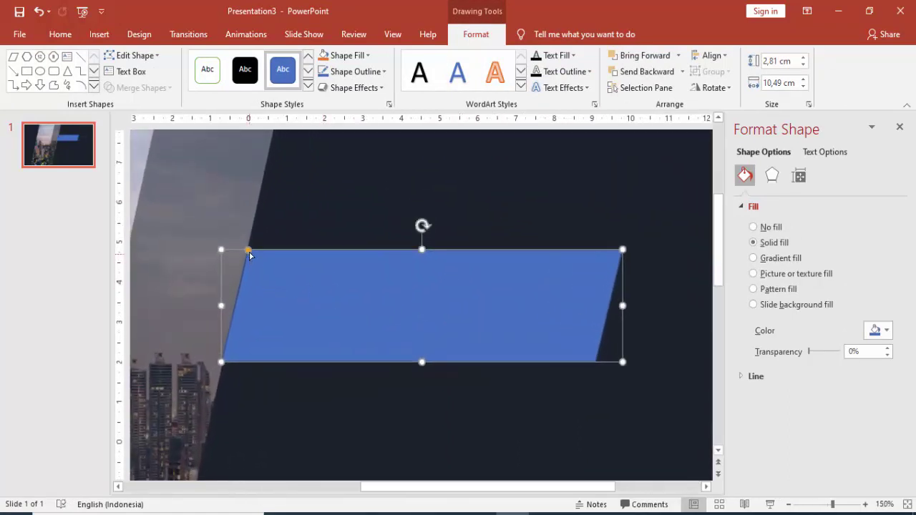
pyautogui.moveTo(249, 255); pyautogui.dragTo(315, 281)
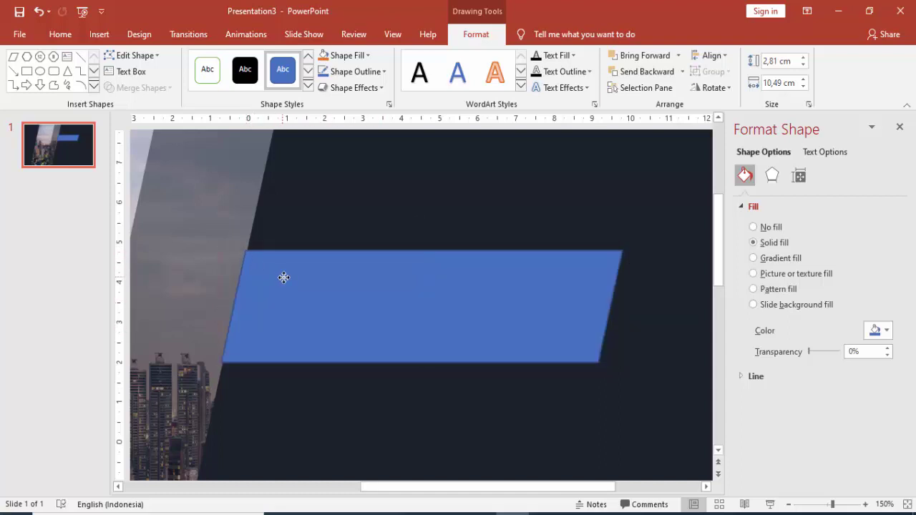
pyautogui.scroll(-10, 345, 277)
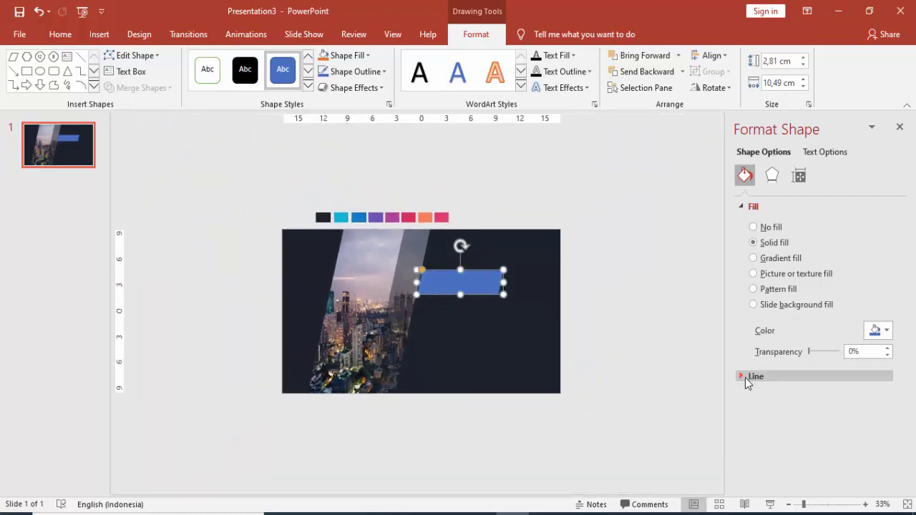
pyautogui.click(747, 377)
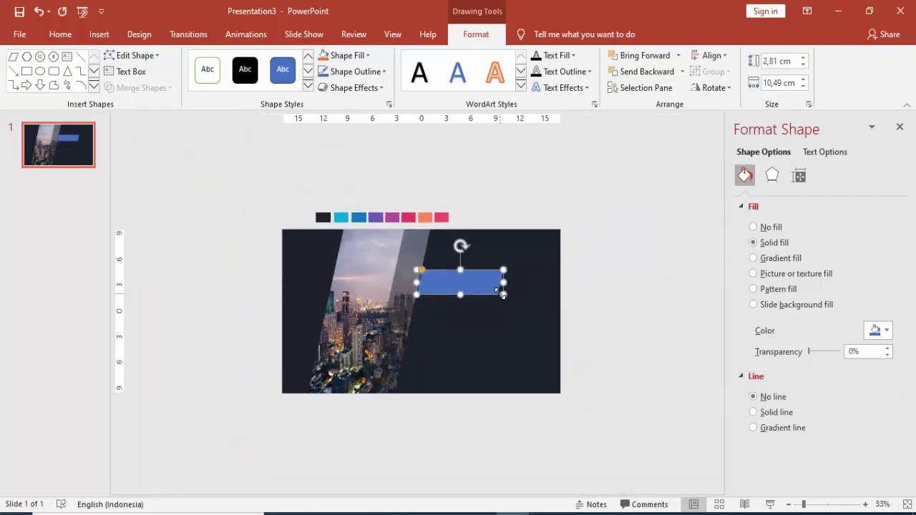
pyautogui.scroll(2, 503, 294)
pyautogui.click(532, 280)
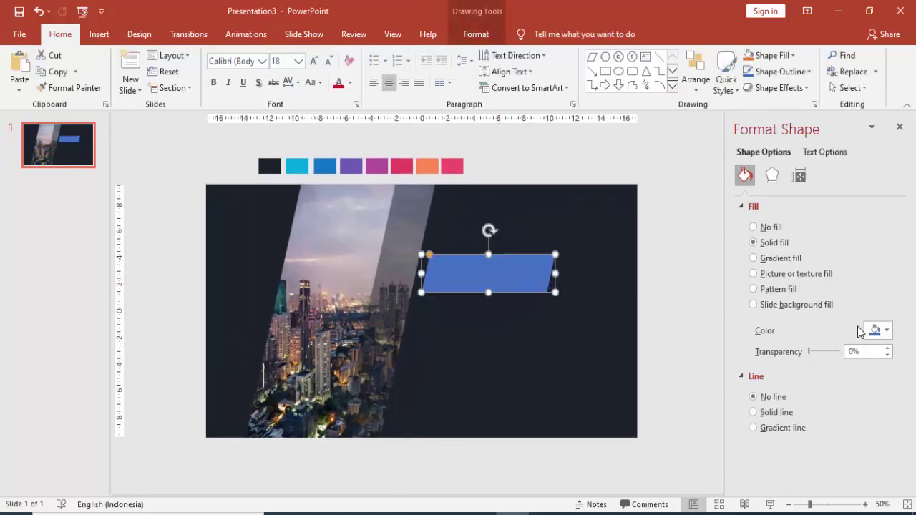
# Step: Fill the bar with the cyan swatch colour and position a bar lower on the slide
pyautogui.click(876, 331)
pyautogui.click(833, 496)
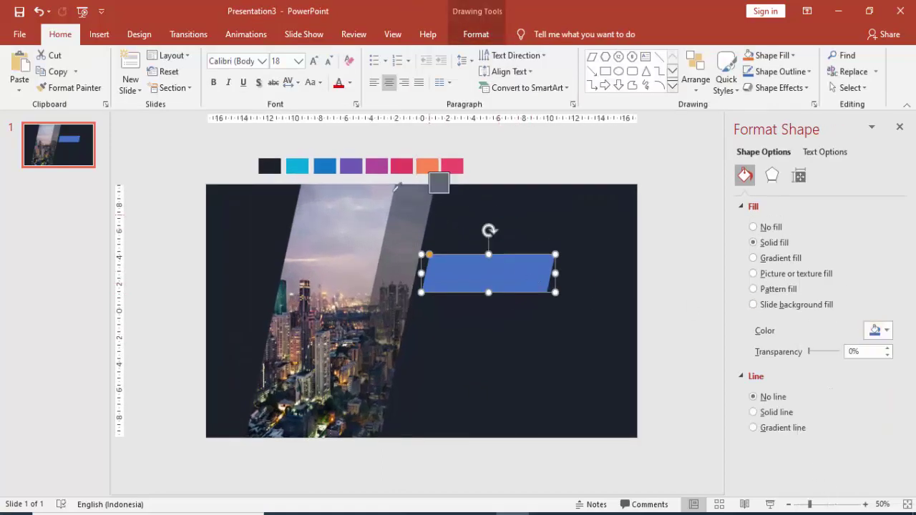
pyautogui.click(297, 168)
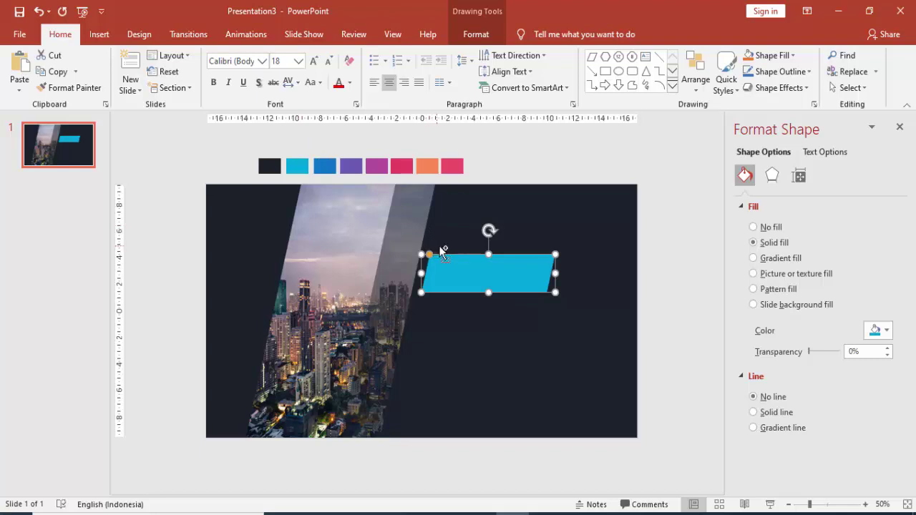
pyautogui.moveTo(461, 256)
pyautogui.mouseDown()
pyautogui.moveTo(472, 320)
pyautogui.moveTo(461, 340)
pyautogui.moveTo(459, 331)
pyautogui.mouseUp()
pyautogui.press('Up')
pyautogui.press('Up')
pyautogui.press('Up')
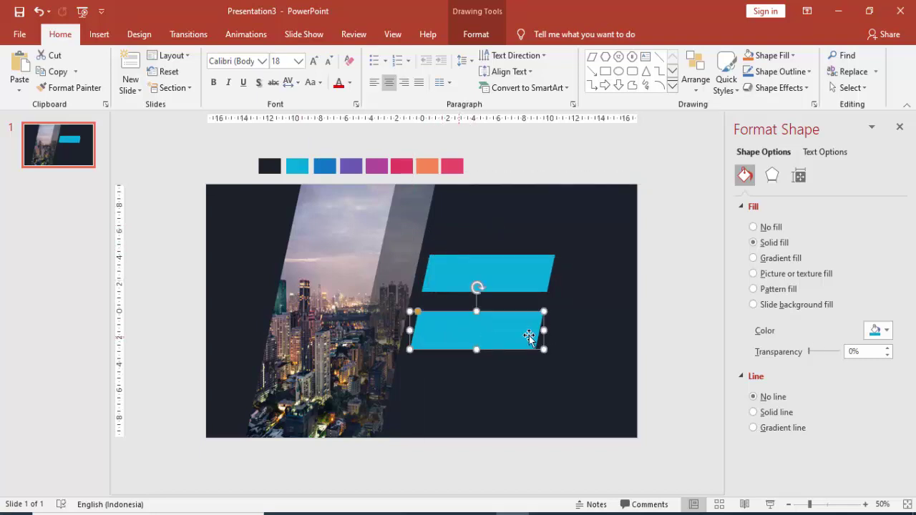
# Step: Colour the lower bar blue, then duplicate it and colour the copy purple
pyautogui.click(880, 330)
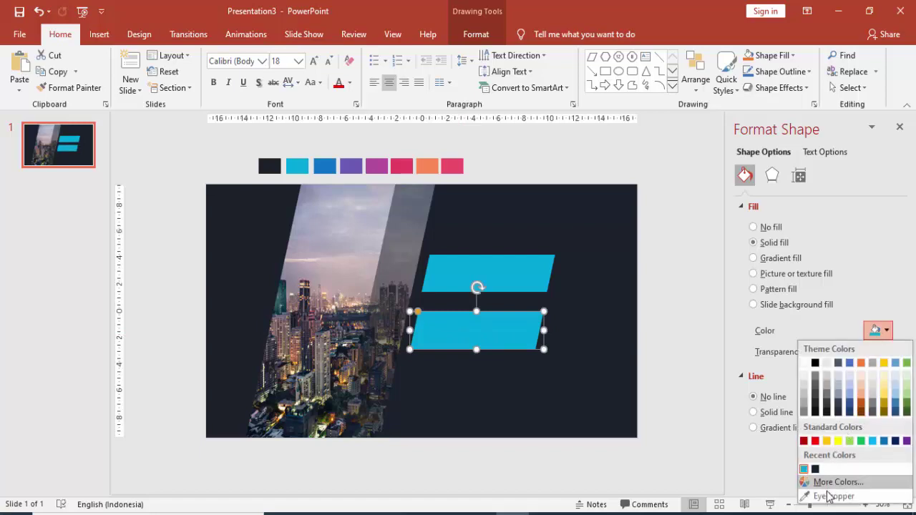
pyautogui.click(823, 496)
pyautogui.click(326, 165)
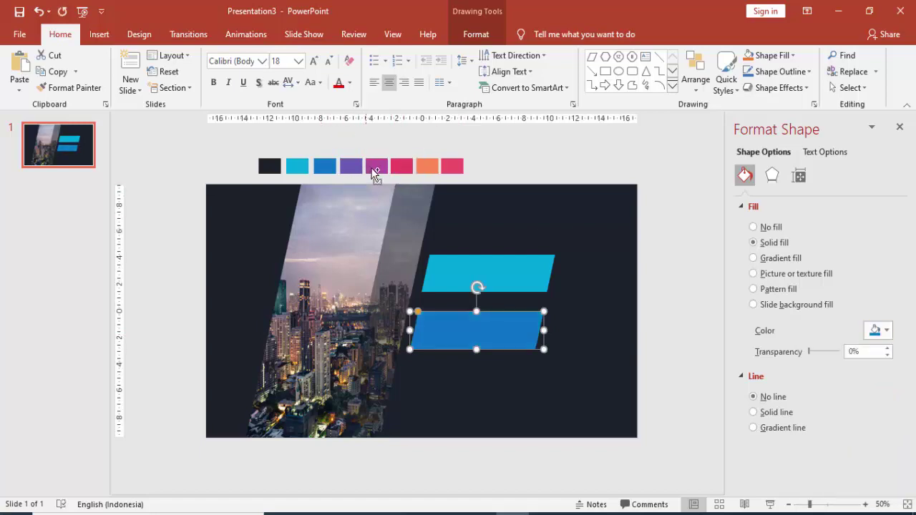
pyautogui.hotkey('ctrl', 'd')
pyautogui.click(880, 330)
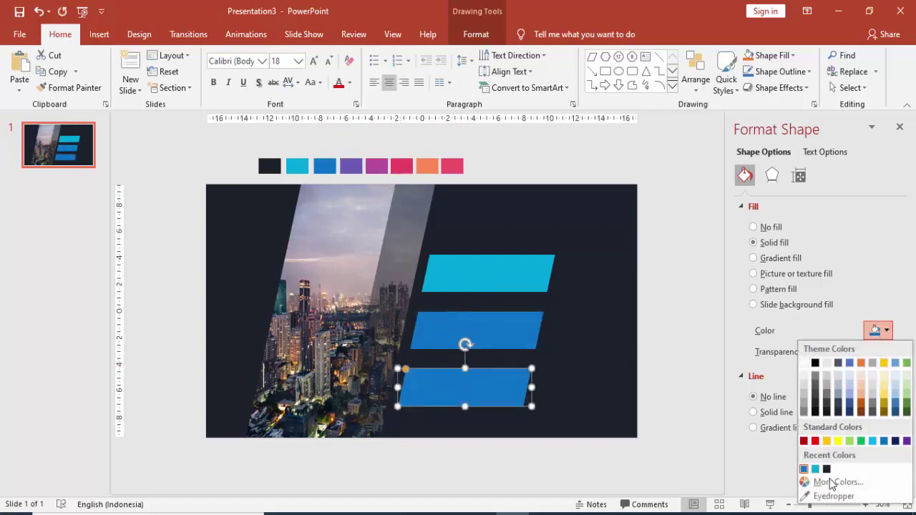
pyautogui.click(823, 493)
pyautogui.click(355, 162)
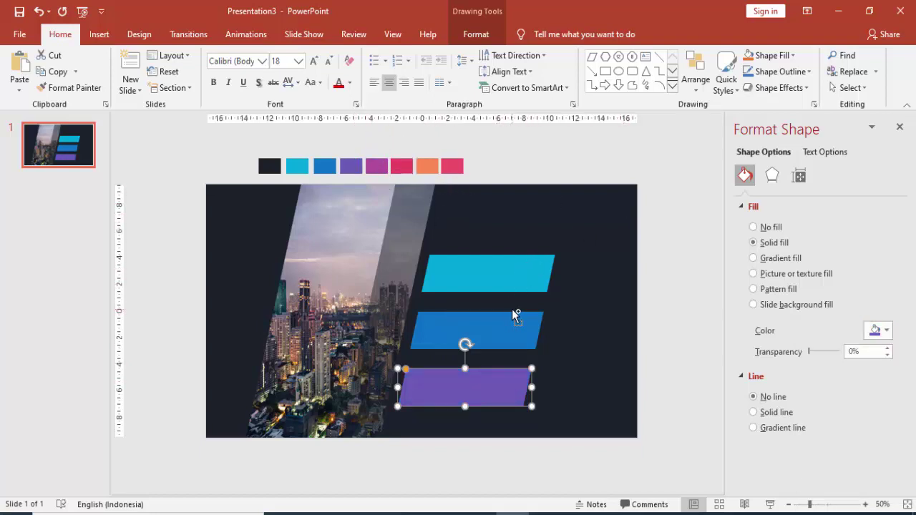
# Step: Duplicate the purple bar, lay it over the top cyan bar and narrow it
pyautogui.hotkey('ctrl', 'd')
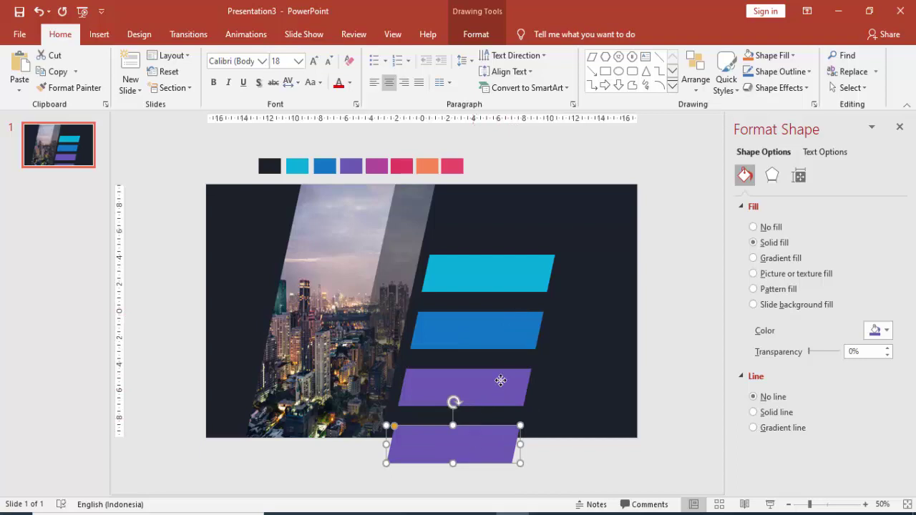
pyautogui.moveTo(473, 438); pyautogui.dragTo(520, 284)
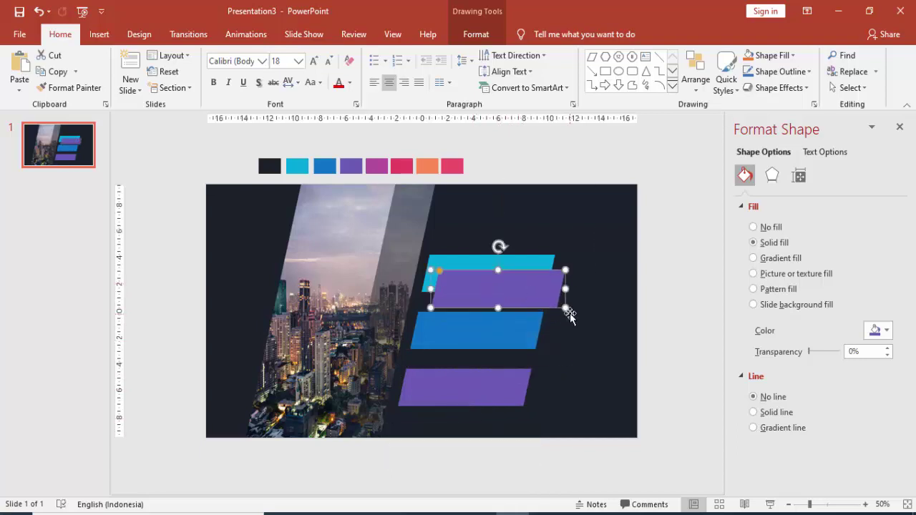
pyautogui.moveTo(565, 307); pyautogui.dragTo(547, 308)
pyautogui.scroll(5, 544, 304)
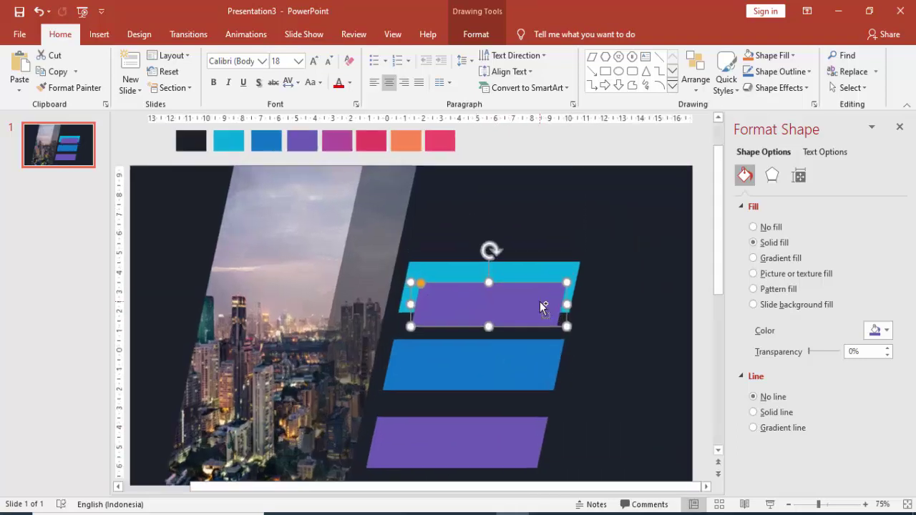
pyautogui.moveTo(476, 294); pyautogui.dragTo(485, 292)
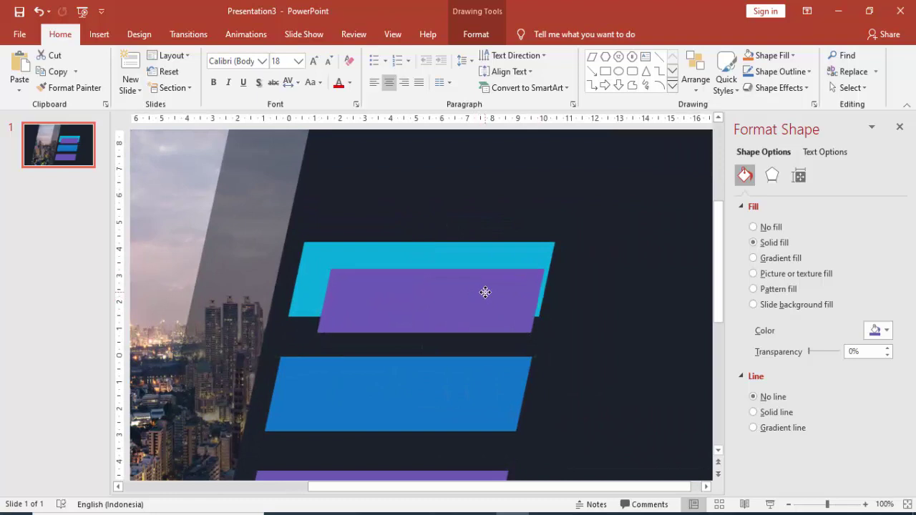
# Step: Fill the overlay panel with custom colour RGB 56, 70, 86
pyautogui.click(878, 331)
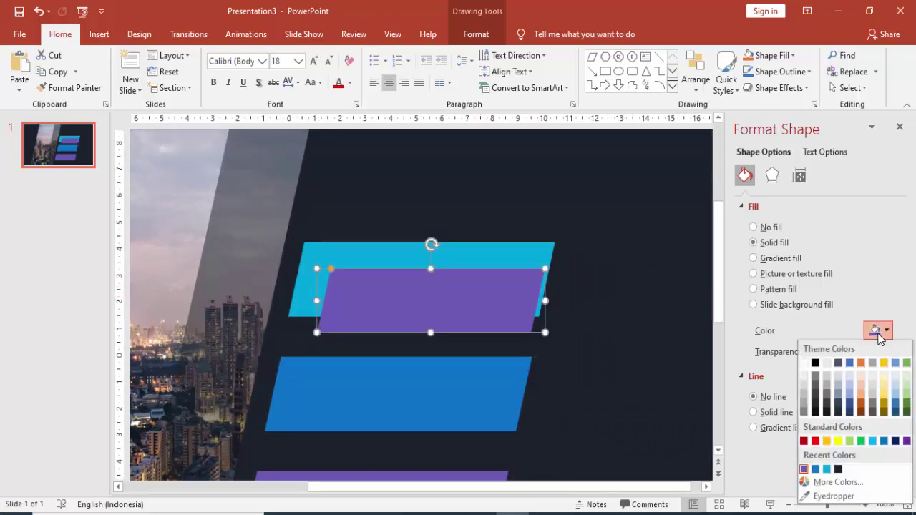
pyautogui.click(838, 469)
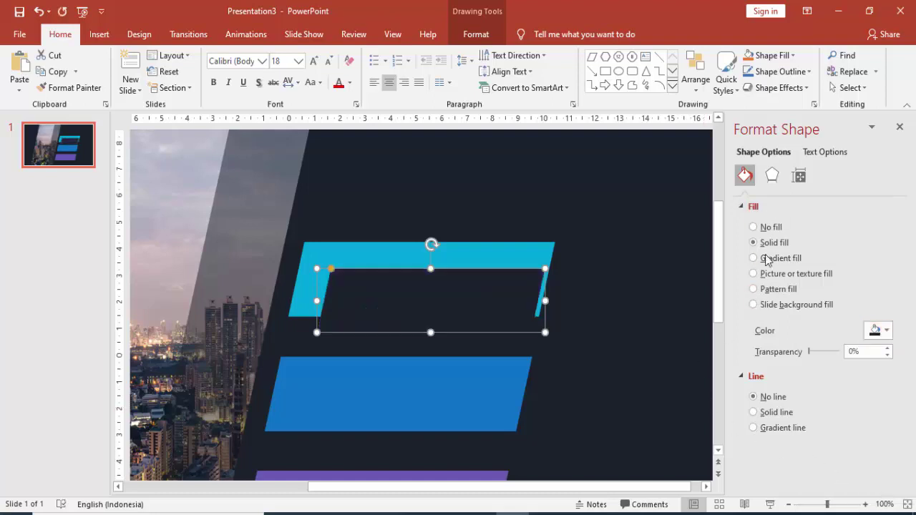
pyautogui.click(877, 331)
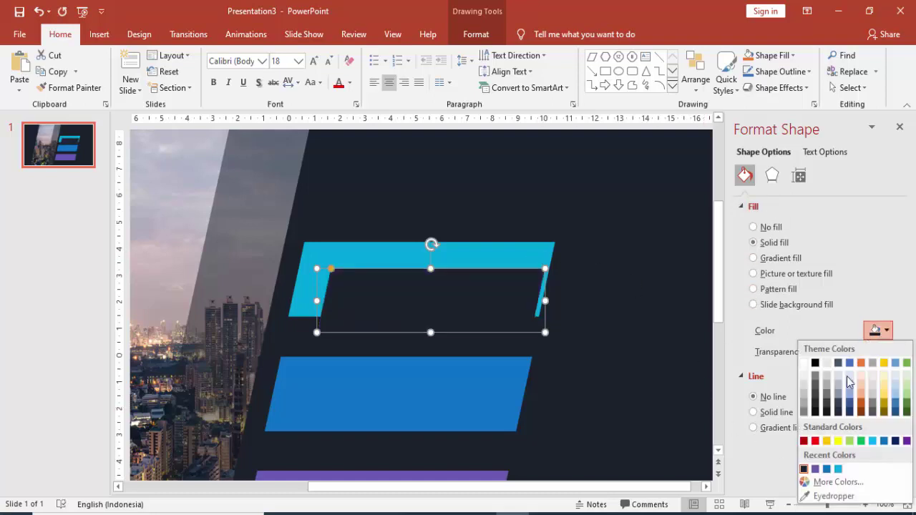
pyautogui.click(824, 484)
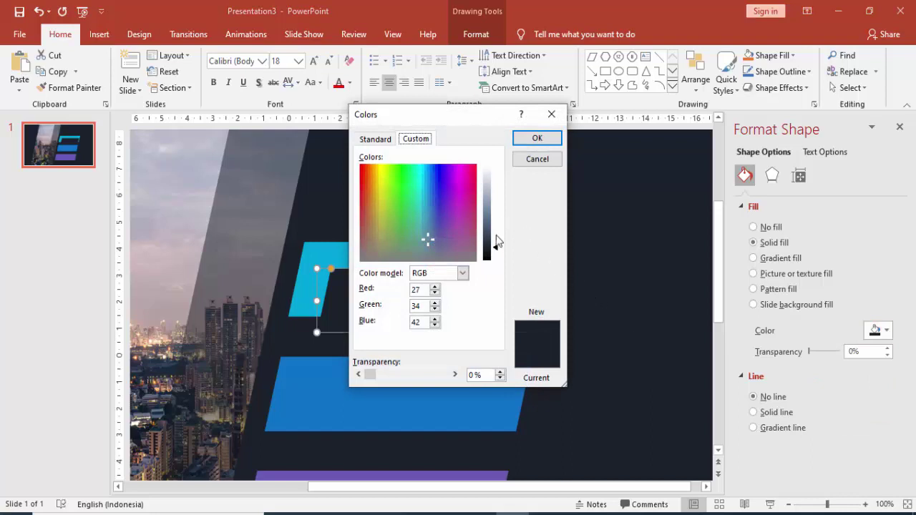
pyautogui.moveTo(498, 249); pyautogui.dragTo(498, 239)
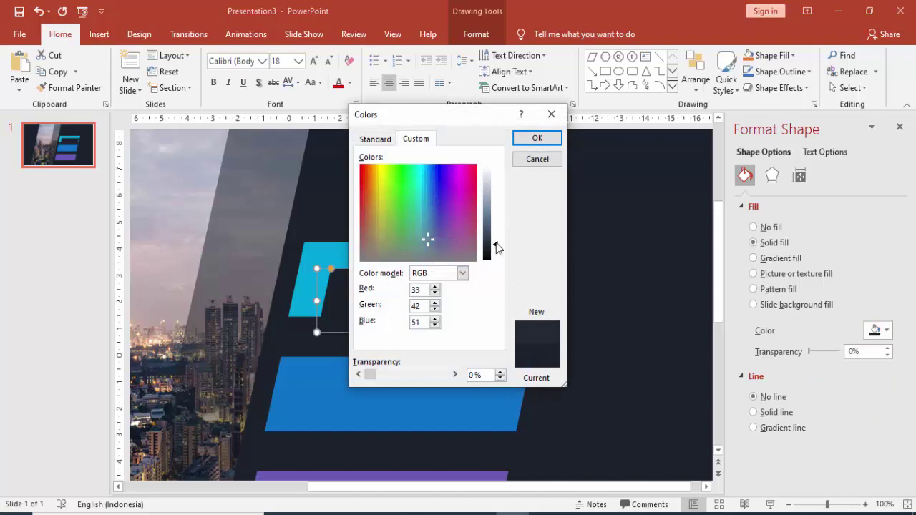
pyautogui.click(537, 138)
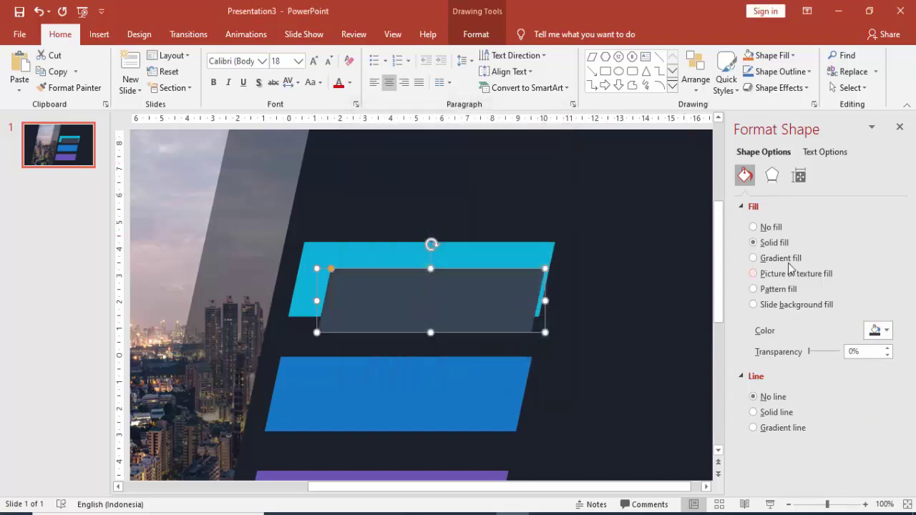
# Step: Give the overlay panel an Outer Offset shadow preset
pyautogui.click(773, 179)
pyautogui.click(780, 209)
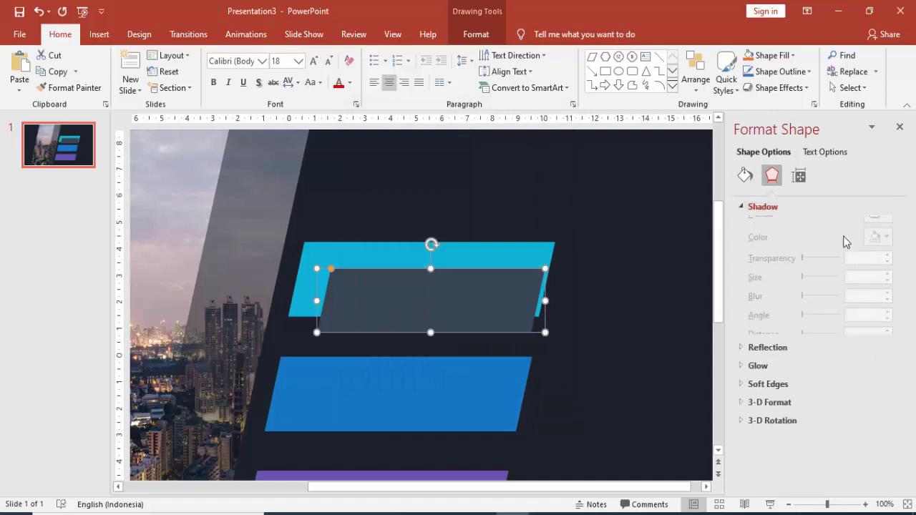
pyautogui.click(881, 226)
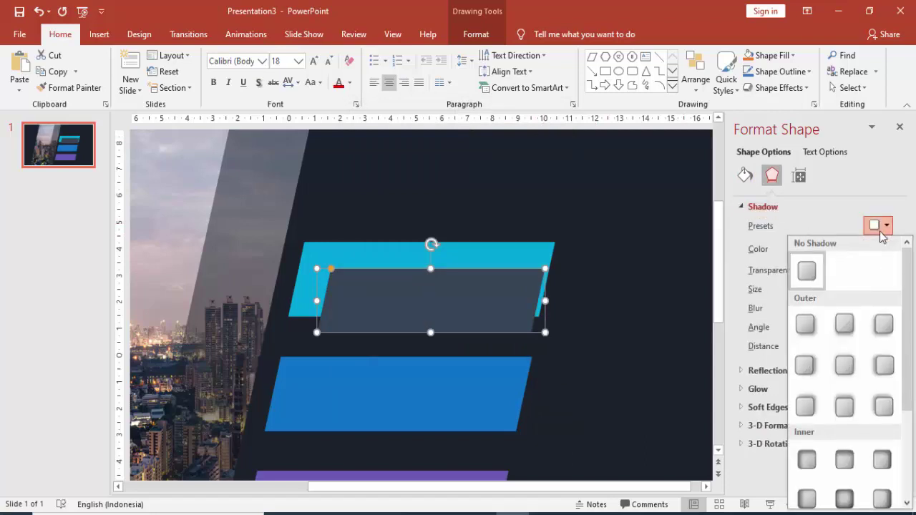
pyautogui.click(806, 326)
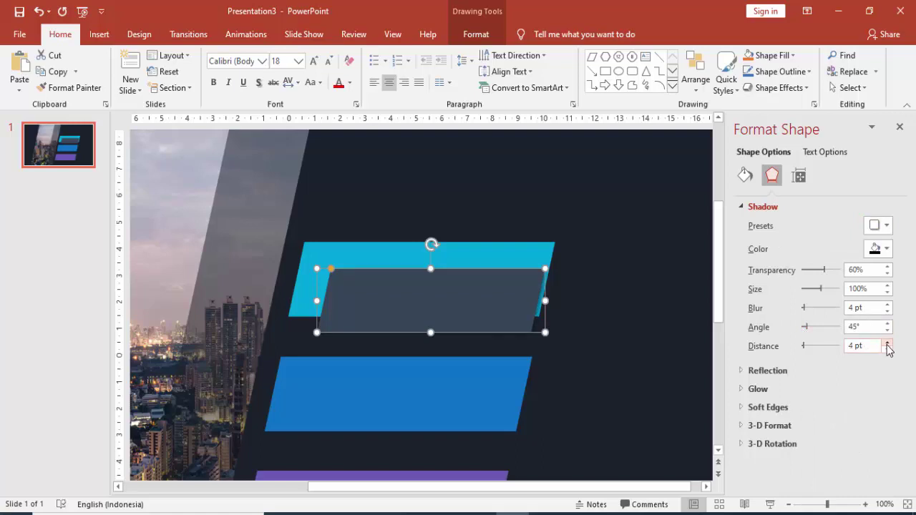
pyautogui.click(630, 282)
pyautogui.keyDown('ctrl'); pyautogui.scroll(-5, 656, 285); pyautogui.keyUp('ctrl')
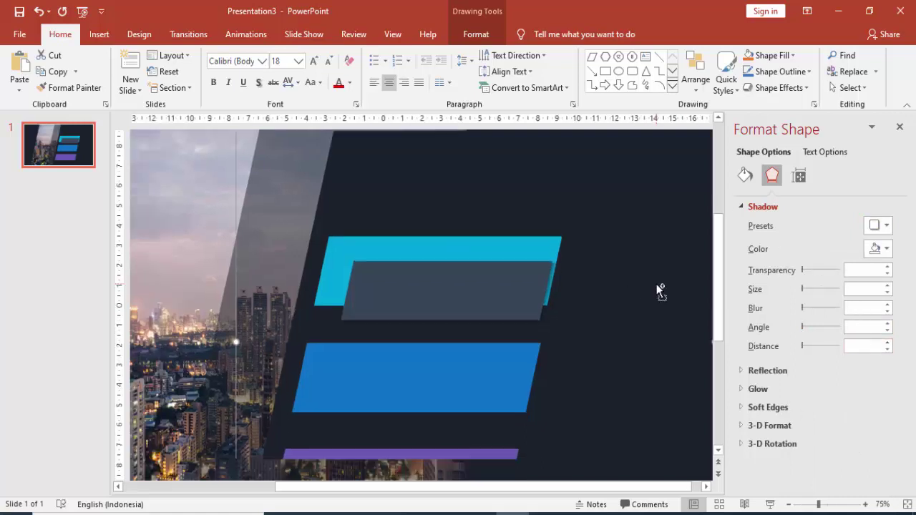
# Step: Place copies of the grey shadowed panel on the blue and purple bars
pyautogui.click(494, 283)
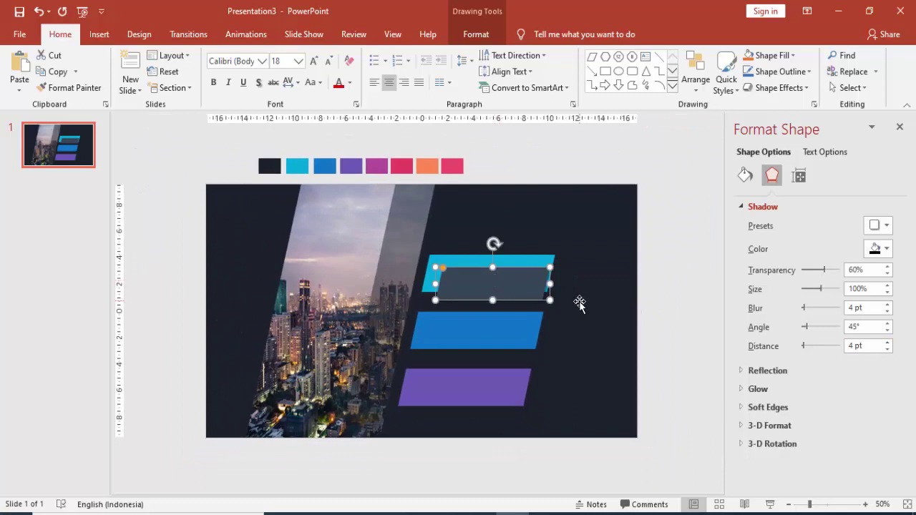
pyautogui.moveTo(544, 303)
pyautogui.mouseDown()
pyautogui.moveTo(547, 315)
pyautogui.moveTo(512, 338)
pyautogui.mouseUp()
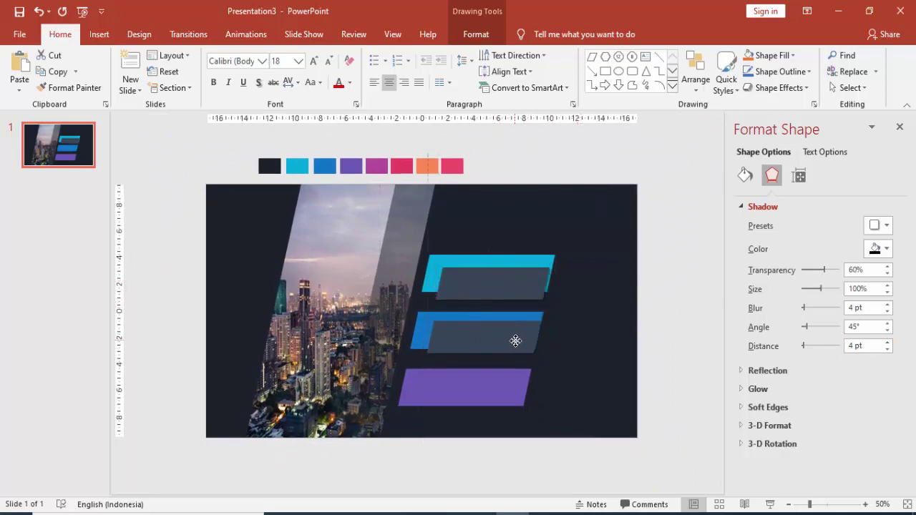
pyautogui.keyDown('ctrl'); pyautogui.moveTo(513, 340); pyautogui.dragTo(513, 339); pyautogui.keyUp('ctrl')
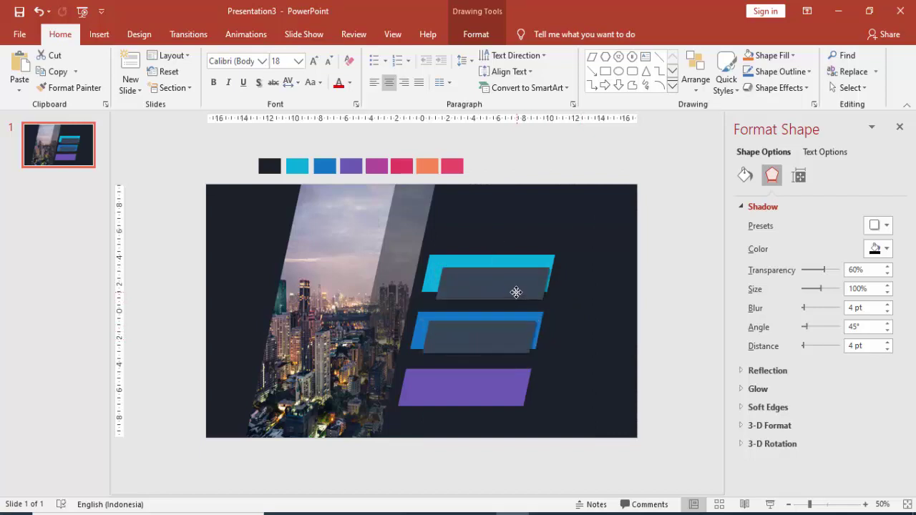
pyautogui.moveTo(515, 299); pyautogui.dragTo(504, 400)
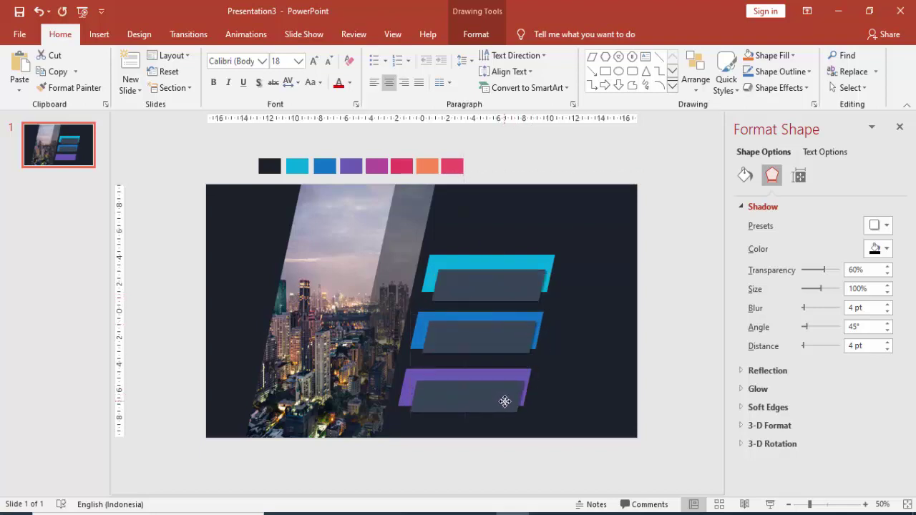
# Step: Realign the grey panel over the top cyan bar
pyautogui.click(612, 345)
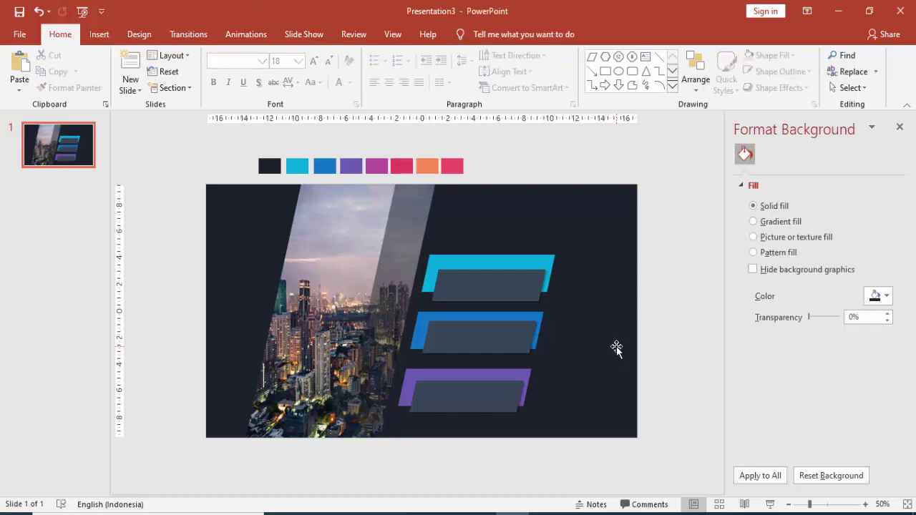
pyautogui.keyDown('ctrl'); pyautogui.scroll(5, 613, 345); pyautogui.keyUp('ctrl')
pyautogui.keyDown('ctrl'); pyautogui.scroll(-3, 577, 292); pyautogui.keyUp('ctrl')
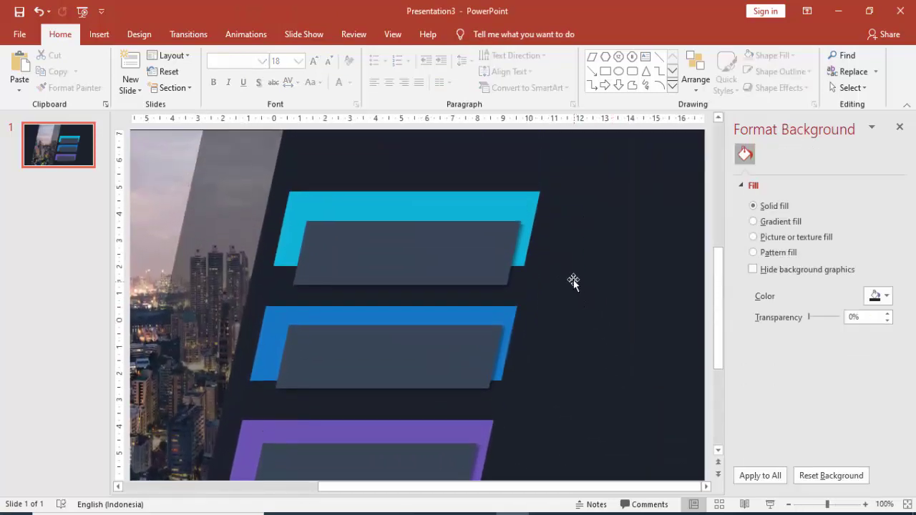
pyautogui.click(557, 301)
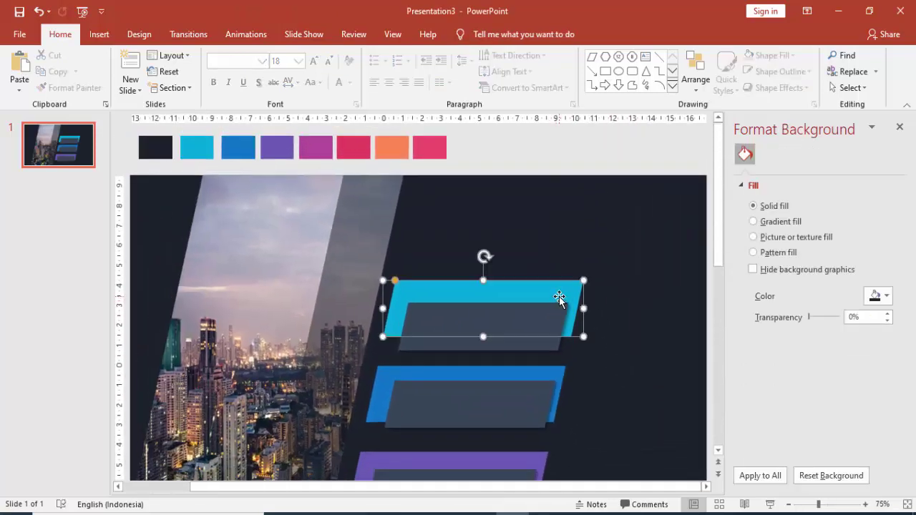
pyautogui.click(551, 317)
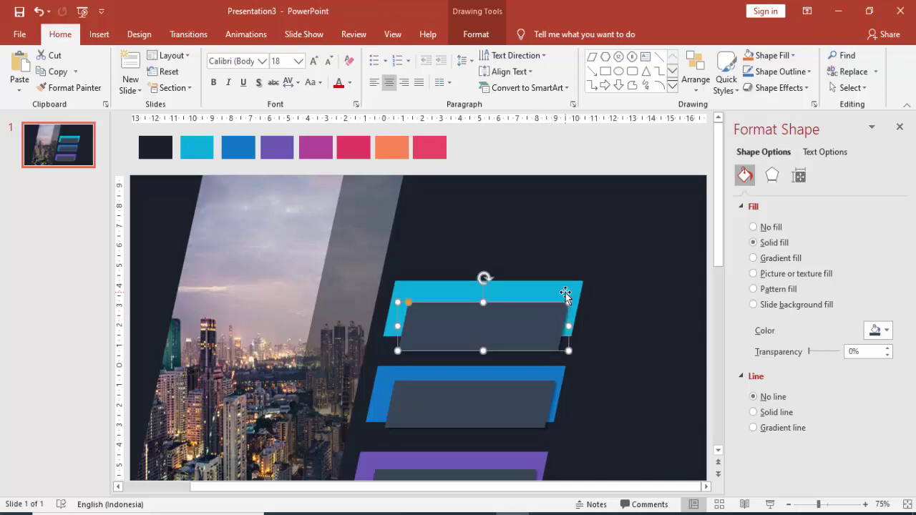
pyautogui.click(566, 293)
pyautogui.moveTo(556, 318); pyautogui.dragTo(548, 321)
# Step: Insert a text box on the slide containing the number 01
pyautogui.click(99, 34)
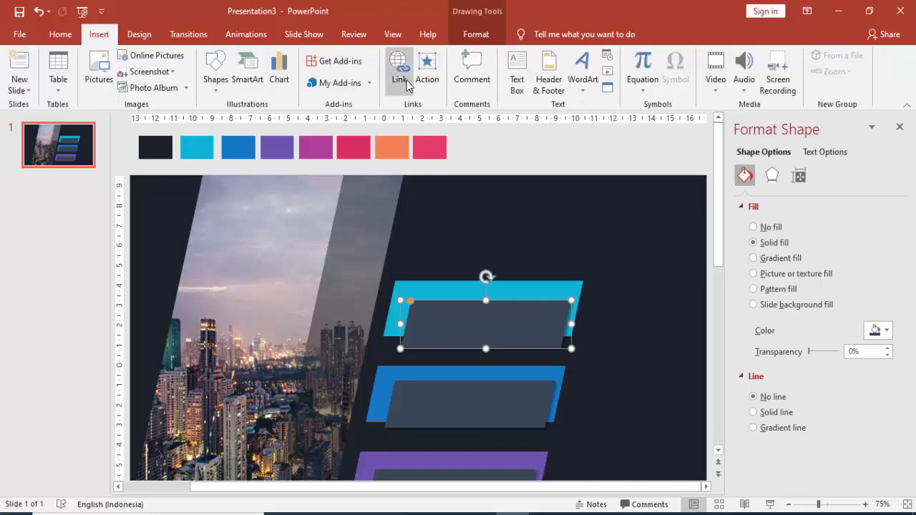
pyautogui.click(516, 79)
pyautogui.click(501, 245)
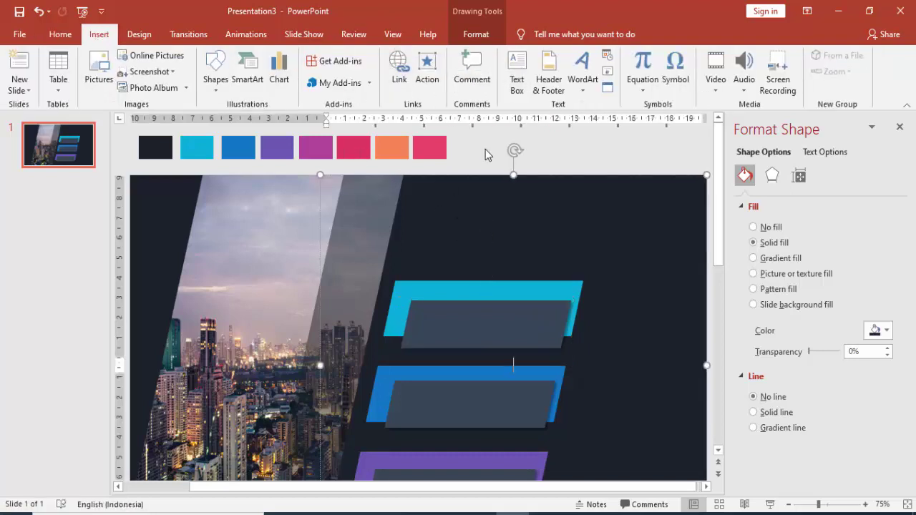
pyautogui.click(517, 79)
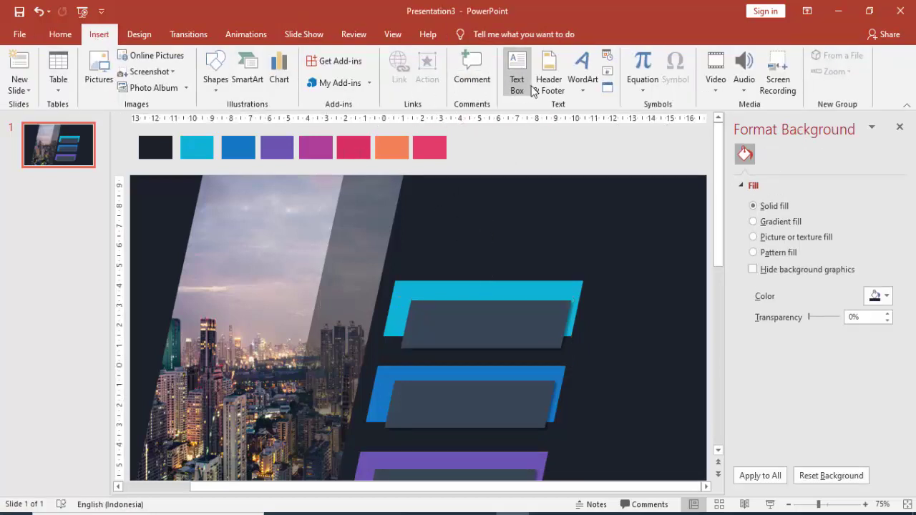
pyautogui.click(506, 161)
pyautogui.write('01')
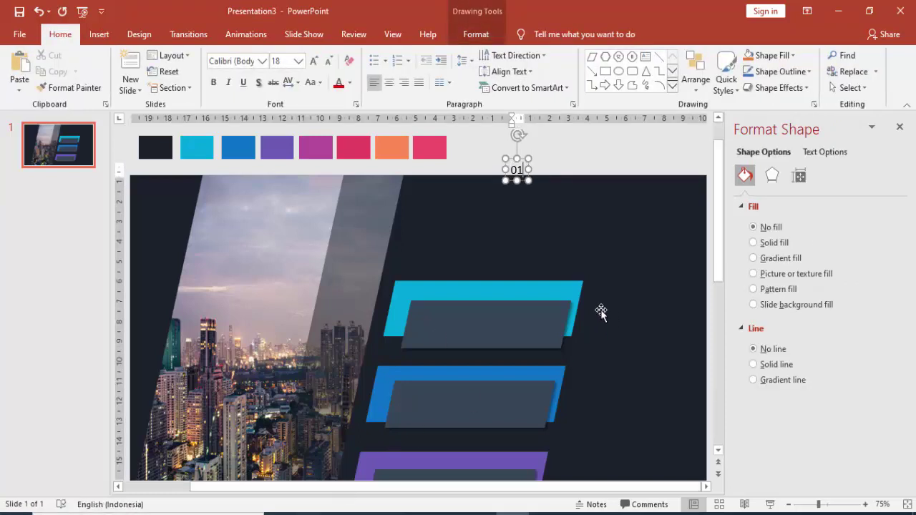
# Step: Format 01 as white Gotham Bold 28 and move it to the cyan bar's left end
pyautogui.click(550, 163)
pyautogui.click(504, 161)
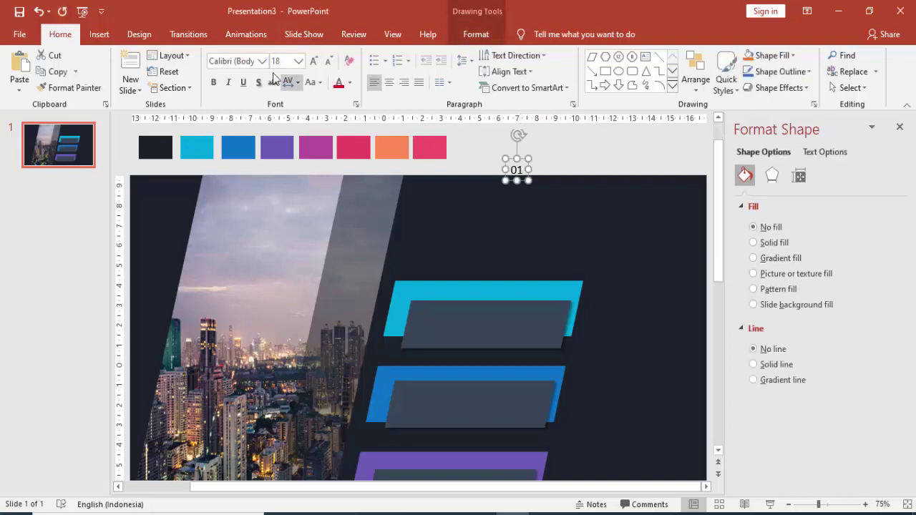
pyautogui.click(242, 61)
pyautogui.write('Gotham Bold')
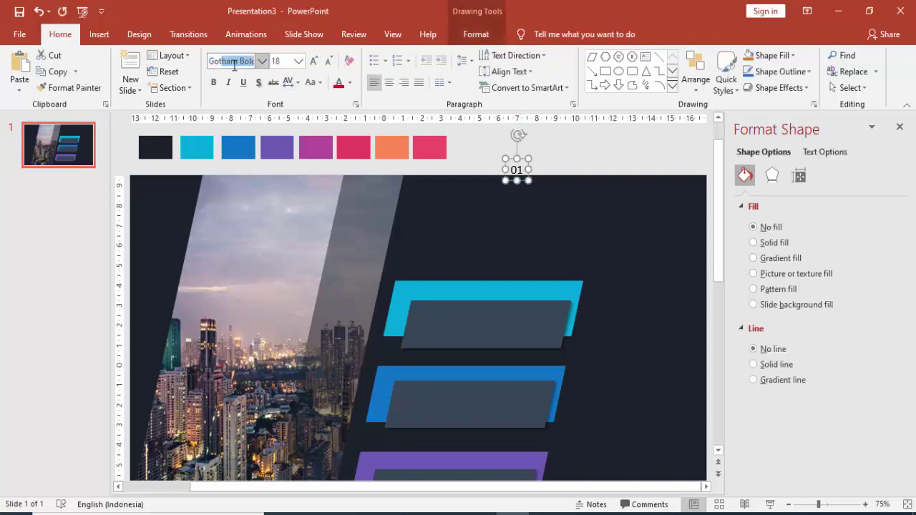
pyautogui.press('Return')
pyautogui.click(298, 61)
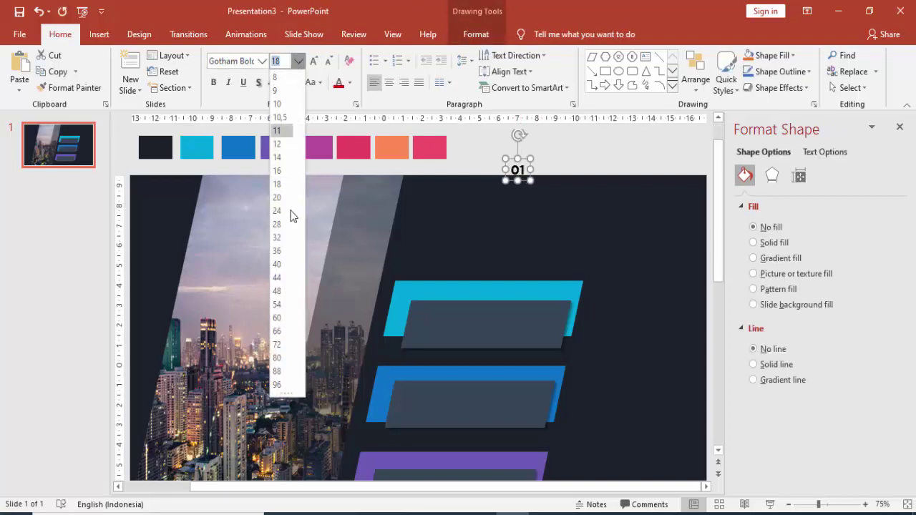
pyautogui.click(276, 224)
pyautogui.click(349, 82)
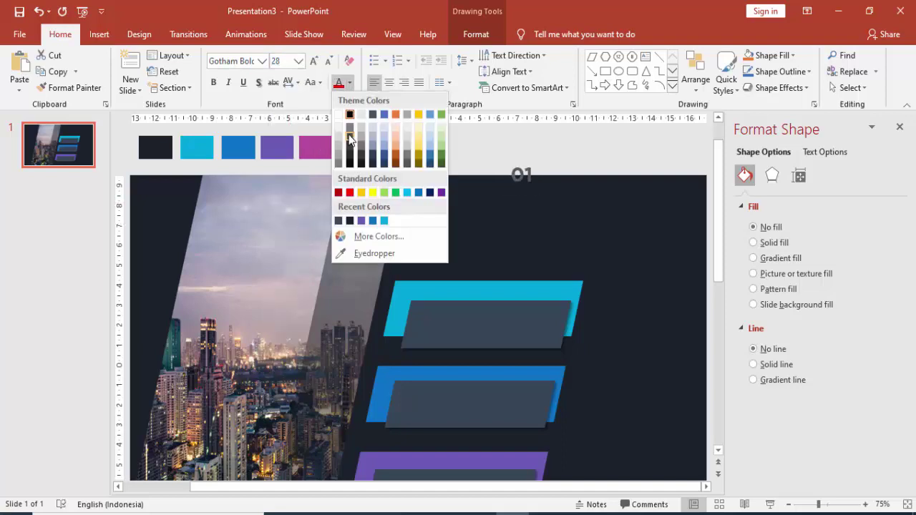
pyautogui.click(338, 109)
pyautogui.moveTo(533, 177); pyautogui.dragTo(418, 305)
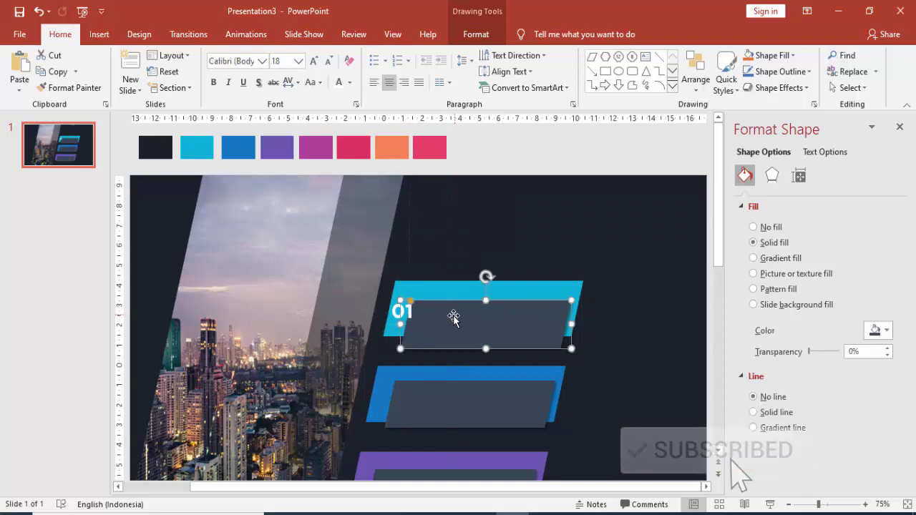
# Step: Shift the top grey panel right and narrow it, then shift the second grey panel right
pyautogui.moveTo(453, 315); pyautogui.dragTo(462, 315)
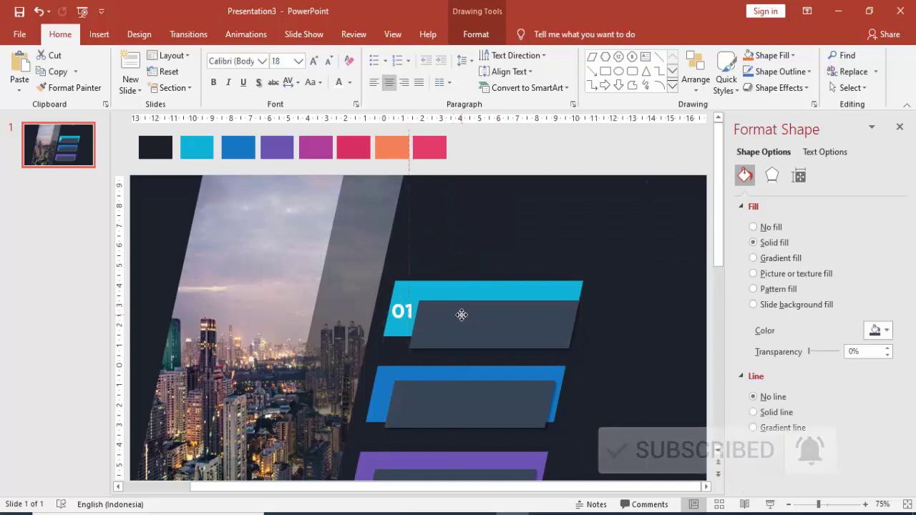
pyautogui.click(552, 289)
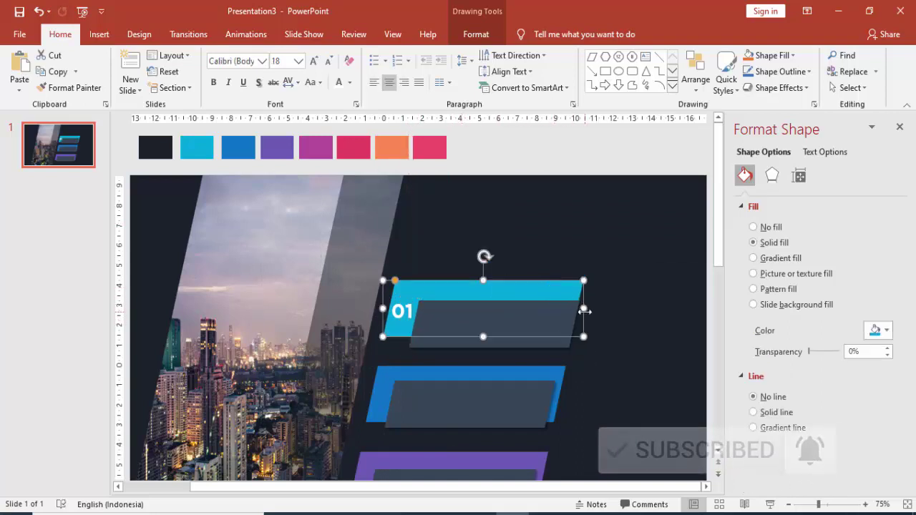
pyautogui.click(557, 319)
pyautogui.moveTo(578, 323); pyautogui.dragTo(535, 321)
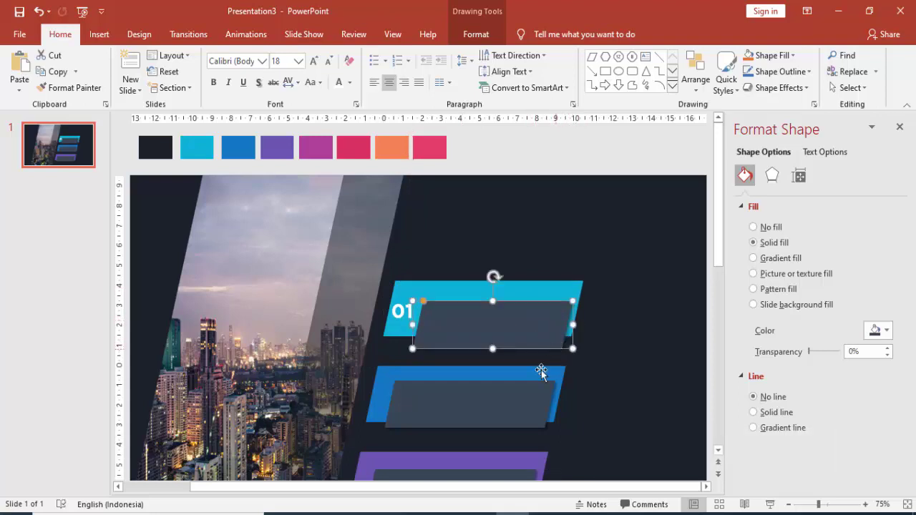
pyautogui.click(513, 403)
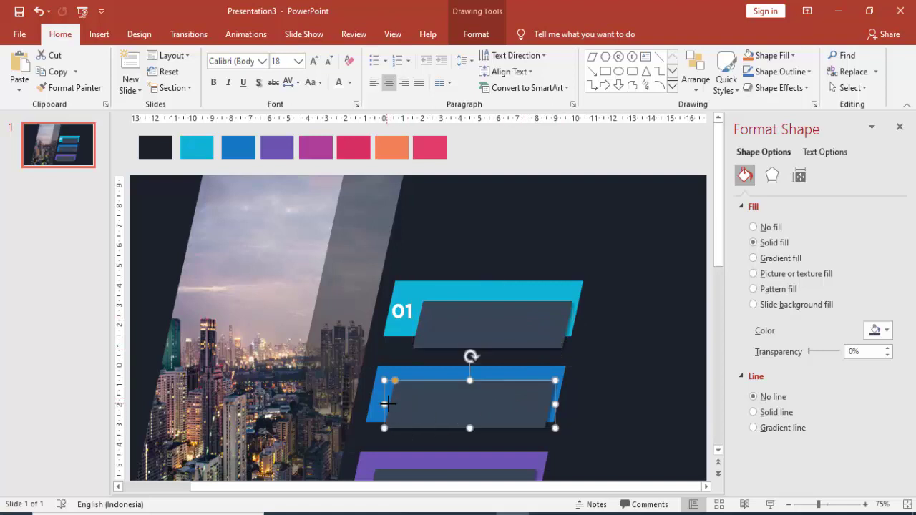
pyautogui.moveTo(387, 403)
pyautogui.mouseDown()
pyautogui.moveTo(397, 406)
pyautogui.moveTo(375, 426)
pyautogui.mouseUp()
pyautogui.scroll(-2, 499, 407)
pyautogui.click(432, 423)
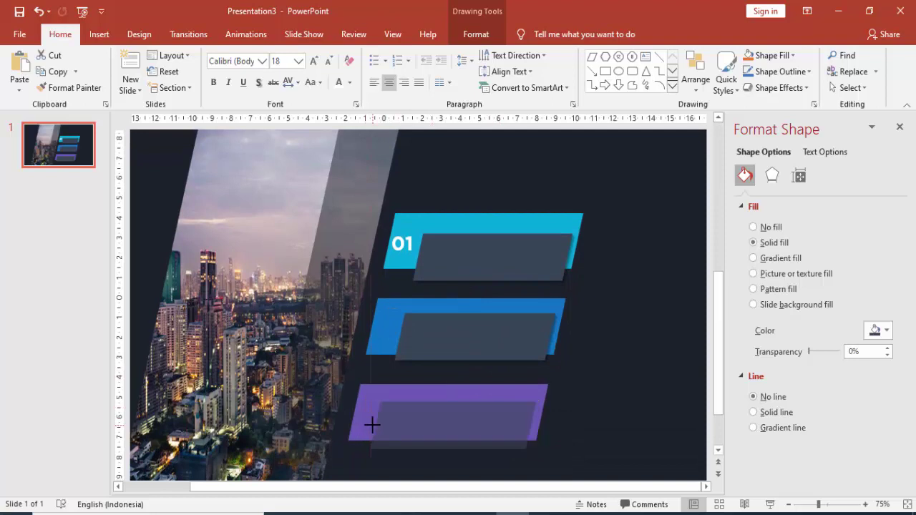
# Step: Copy the 01 label onto the blue and purple bars and retype the copies as 02 and 03
pyautogui.click(404, 247)
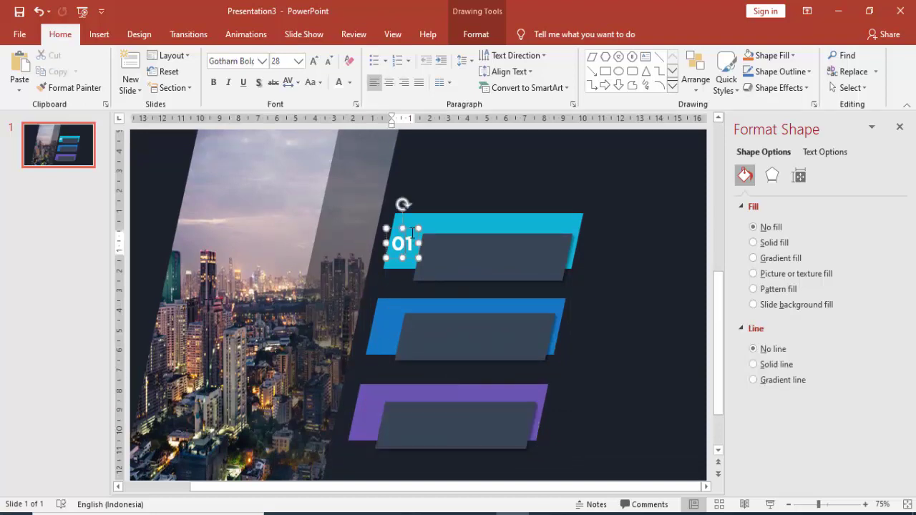
pyautogui.moveTo(413, 232)
pyautogui.mouseDown()
pyautogui.moveTo(420, 247)
pyautogui.moveTo(388, 327)
pyautogui.mouseUp()
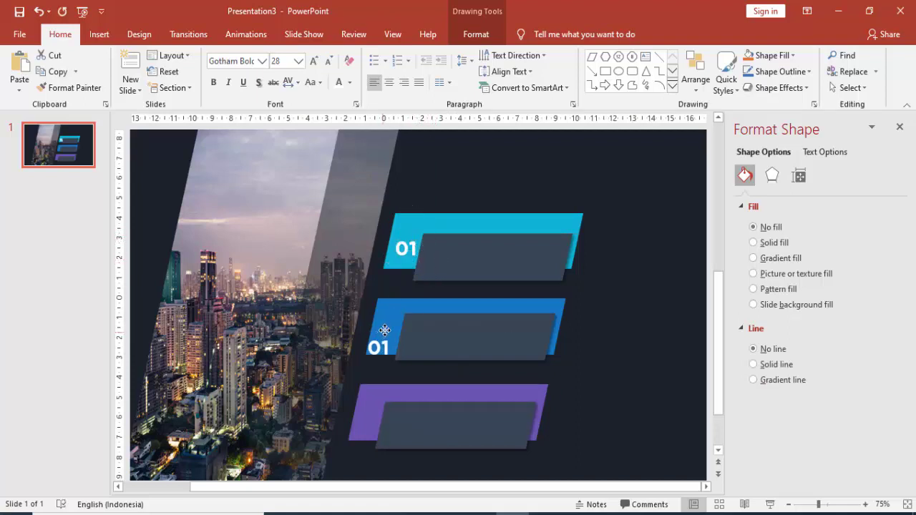
pyautogui.doubleClick(398, 326)
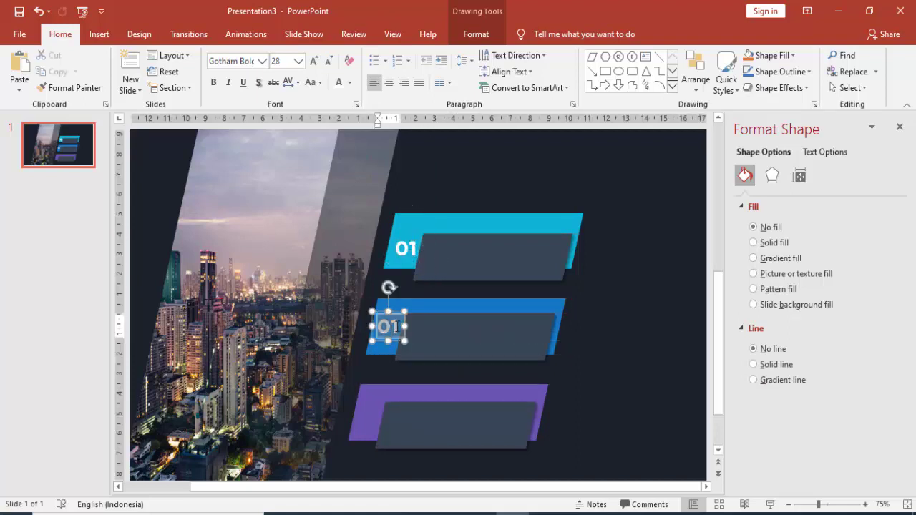
pyautogui.write('02')
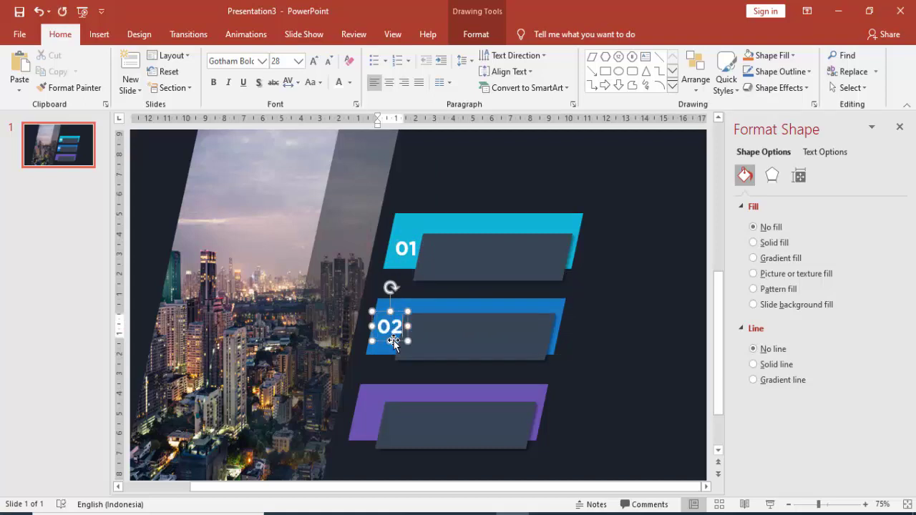
pyautogui.moveTo(396, 310); pyautogui.dragTo(396, 363)
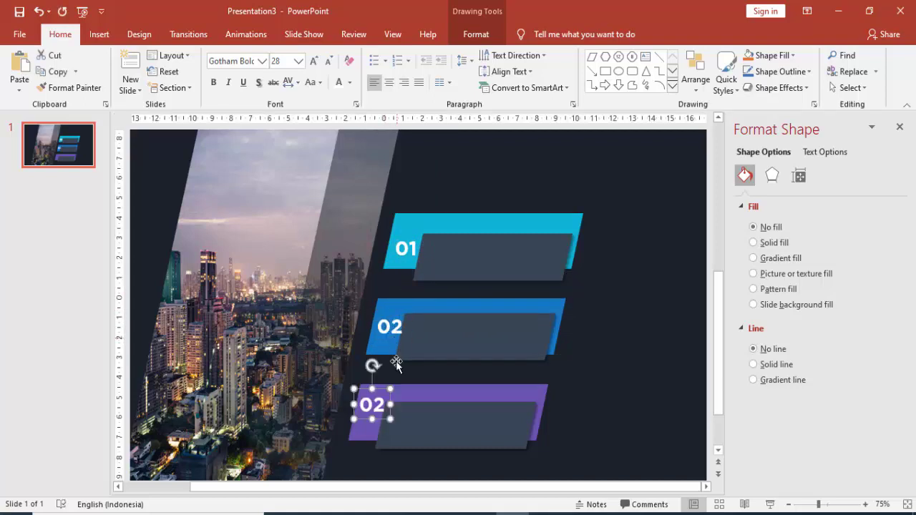
pyautogui.click(380, 406)
pyautogui.doubleClick(380, 405)
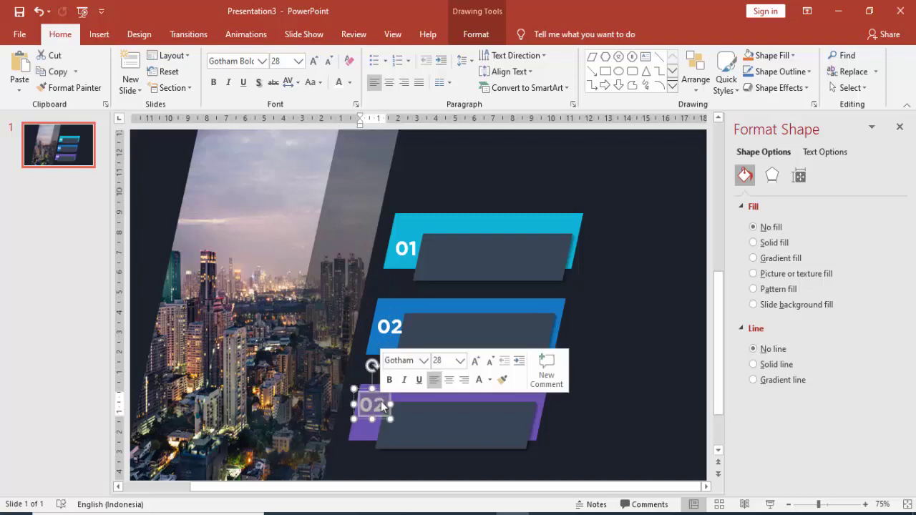
pyautogui.write('03')
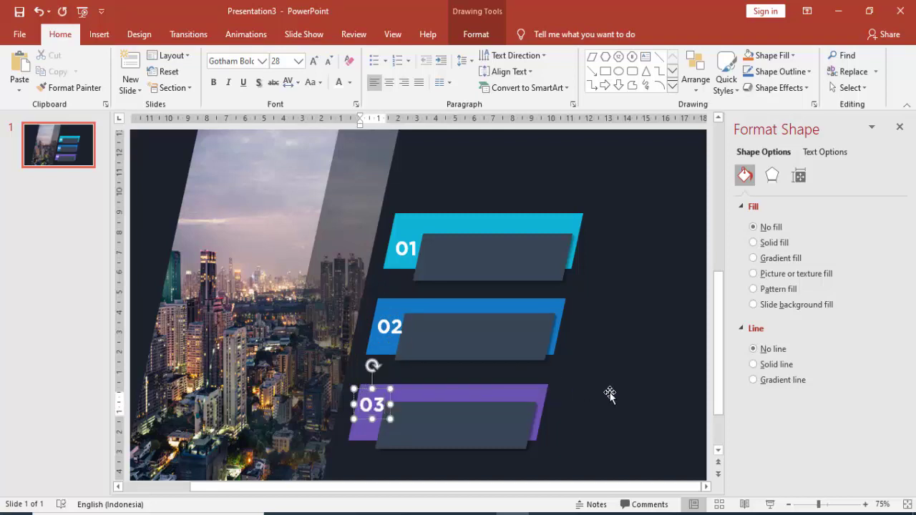
pyautogui.click(610, 394)
# Step: Nudge the 02 and 03 labels so they line up on their bars
pyautogui.scroll(3, 611, 392)
pyautogui.scroll(2, 503, 363)
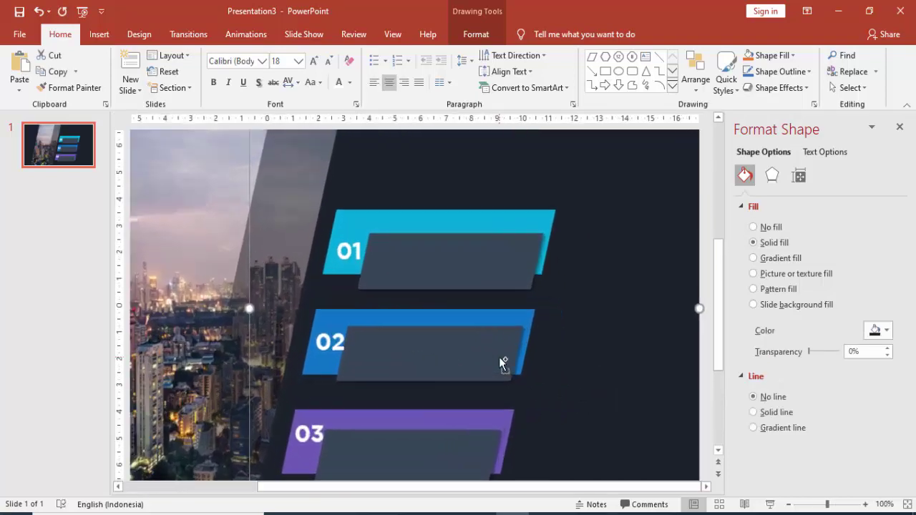
pyautogui.click(294, 344)
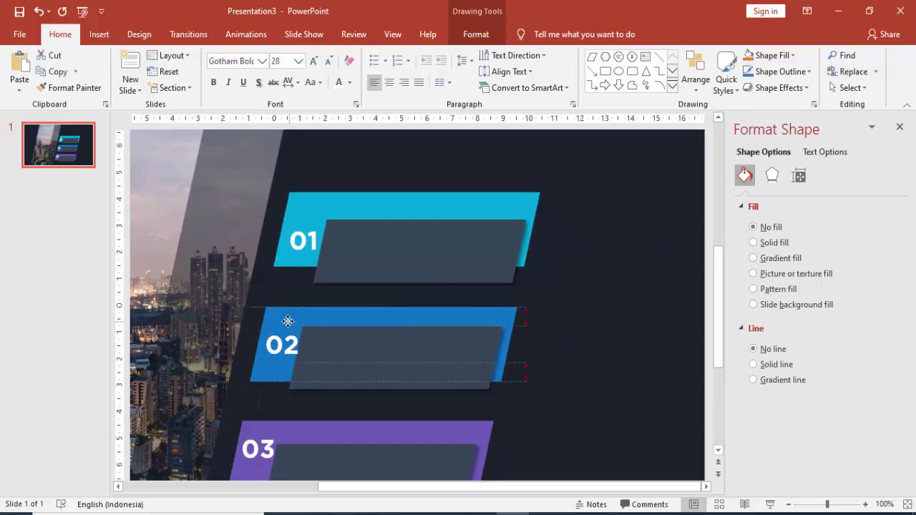
pyautogui.moveTo(290, 325); pyautogui.dragTo(286, 321)
pyautogui.scroll(-3, 304, 415)
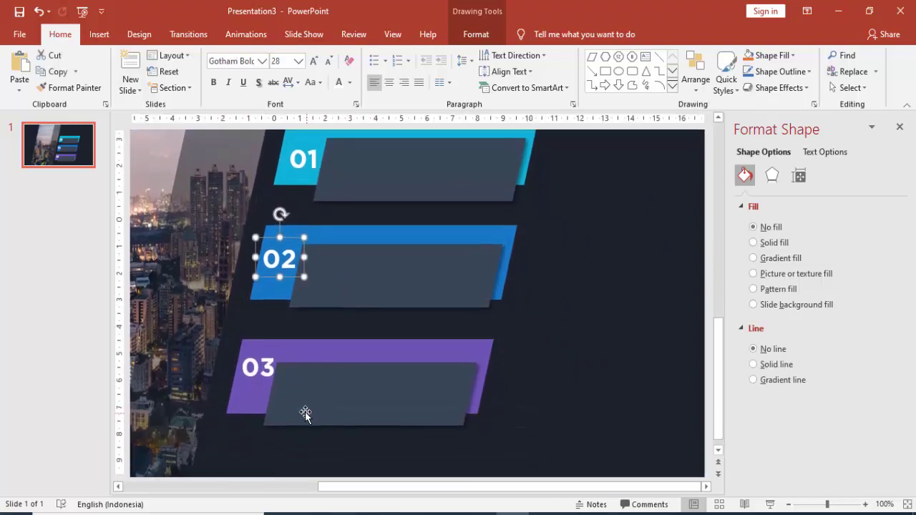
pyautogui.click(268, 349)
pyautogui.moveTo(269, 347); pyautogui.dragTo(265, 338)
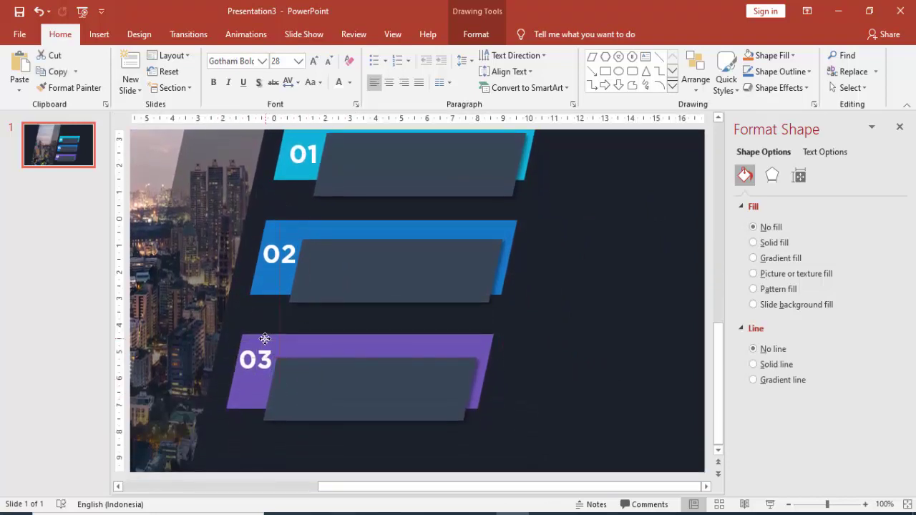
pyautogui.keyDown('ctrl'); pyautogui.scroll(-5, 409, 358); pyautogui.keyUp('ctrl')
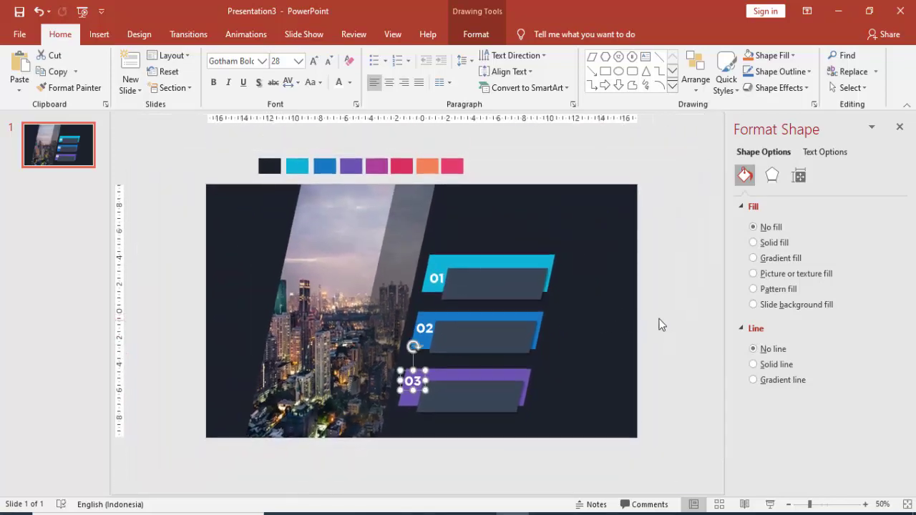
pyautogui.click(642, 325)
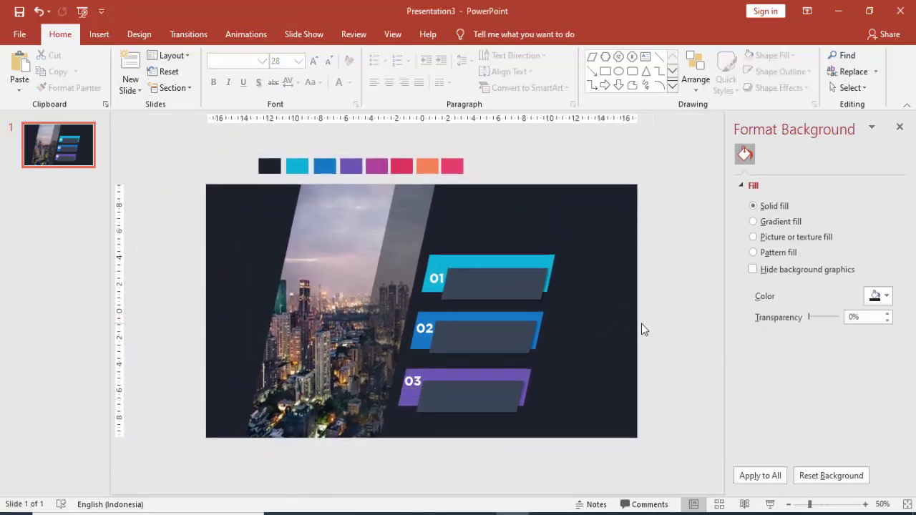
# Step: Add a JUDUL PRESENTASI title text box at the slide's top right
pyautogui.click(98, 34)
pyautogui.click(517, 75)
pyautogui.moveTo(488, 159); pyautogui.dragTo(637, 183)
pyautogui.write('JUDUL PRESENTASI')
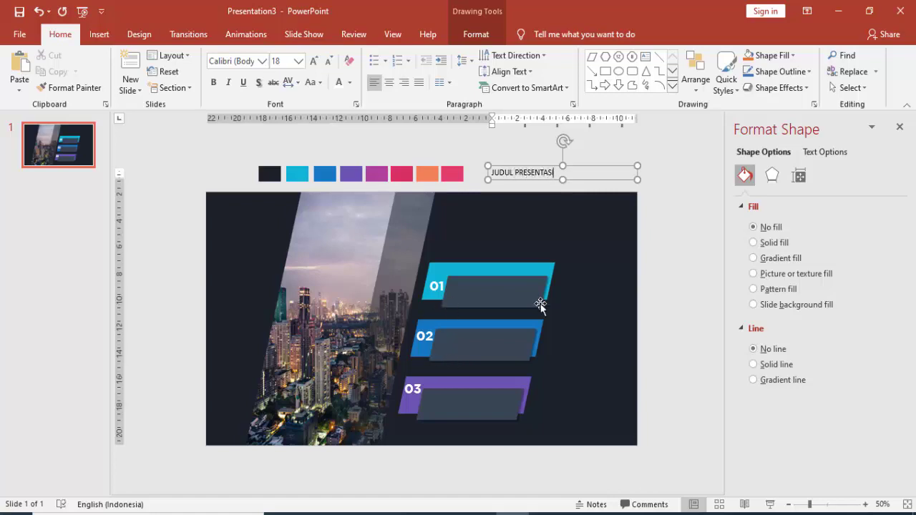
pyautogui.moveTo(587, 167); pyautogui.dragTo(534, 196)
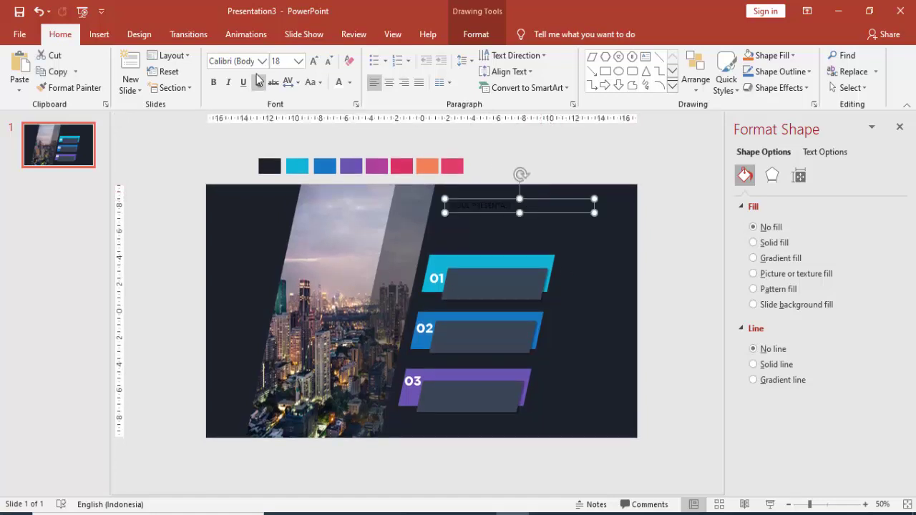
# Step: Make the title white Gotham Bold 28 with PRESENTASI in cyan, and duplicate it below
pyautogui.click(262, 61)
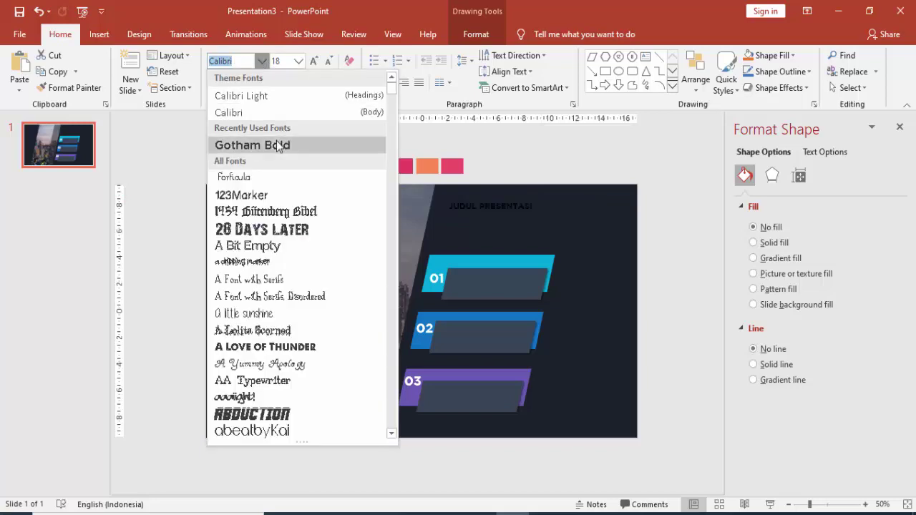
pyautogui.click(265, 146)
pyautogui.click(298, 61)
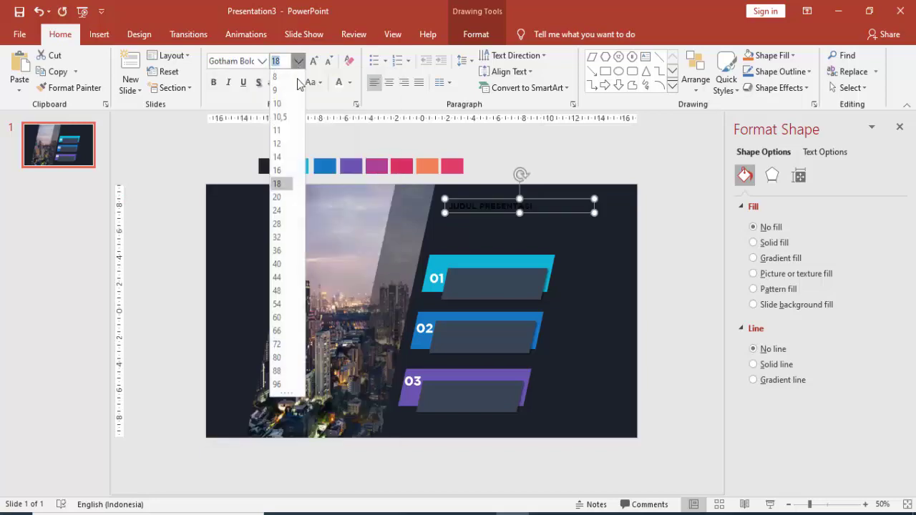
pyautogui.click(278, 223)
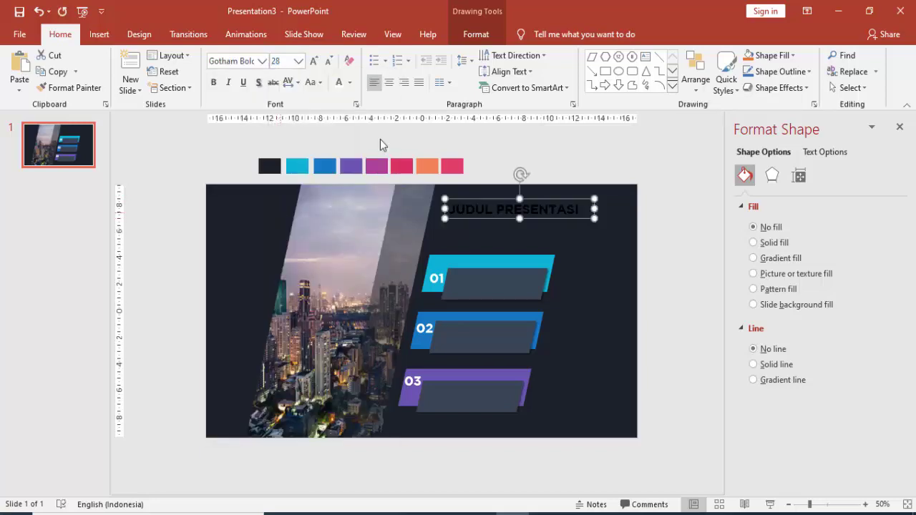
pyautogui.click(338, 83)
pyautogui.doubleClick(500, 209)
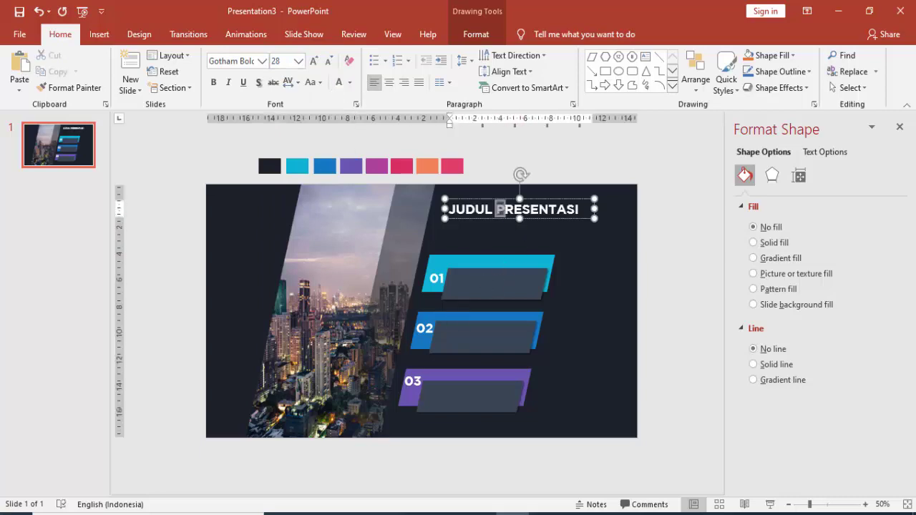
pyautogui.click(349, 82)
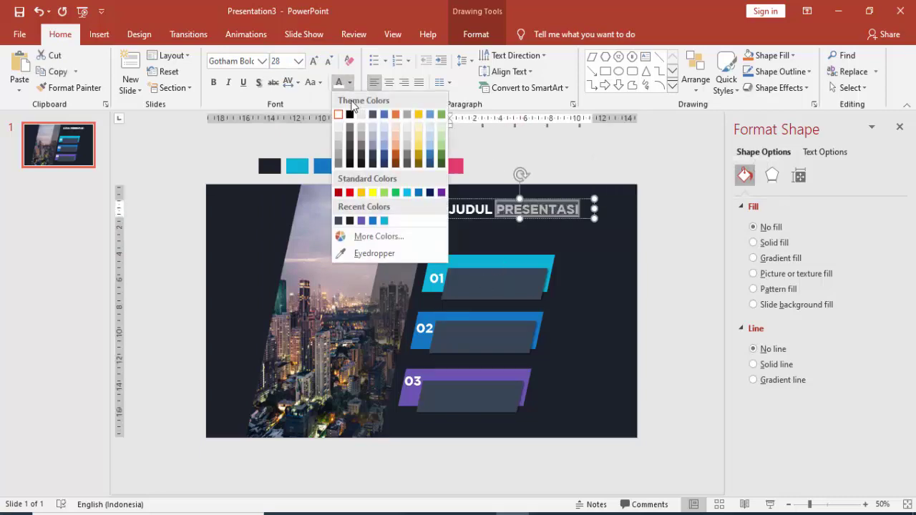
pyautogui.click(383, 220)
pyautogui.click(641, 206)
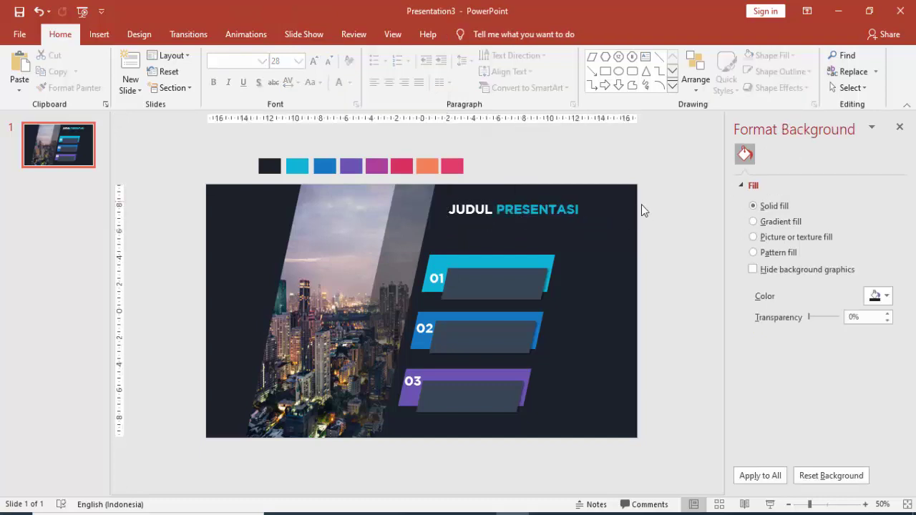
pyautogui.click(490, 198)
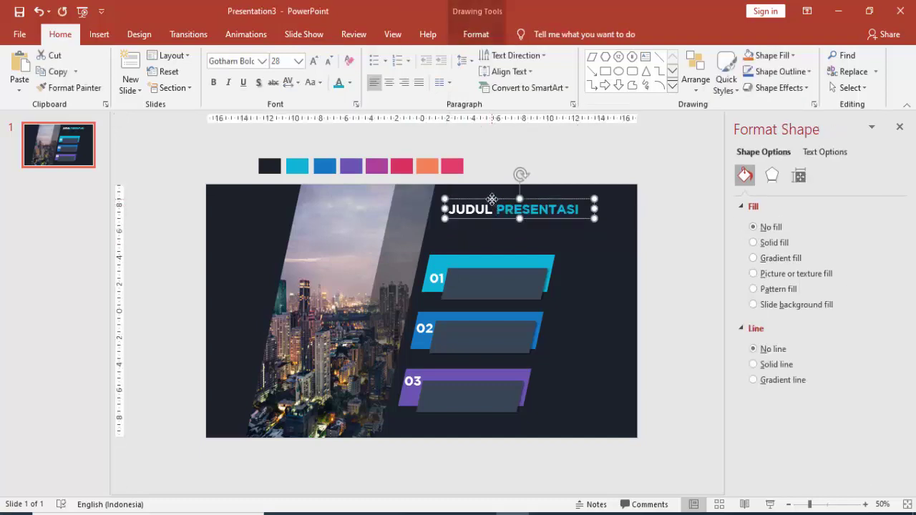
pyautogui.moveTo(491, 198); pyautogui.dragTo(494, 215)
# Step: Format the copied title as Capitalize Each Word, size 20, white
pyautogui.click(310, 82)
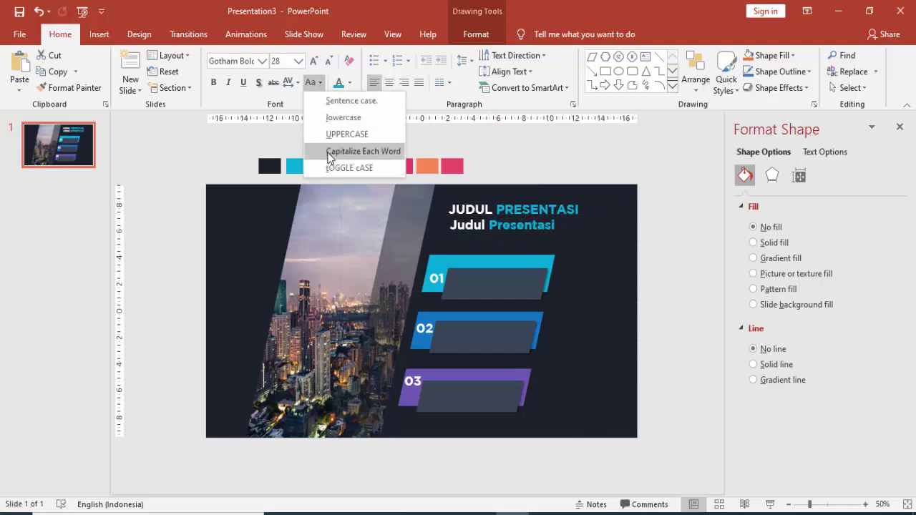
pyautogui.click(329, 155)
pyautogui.click(298, 61)
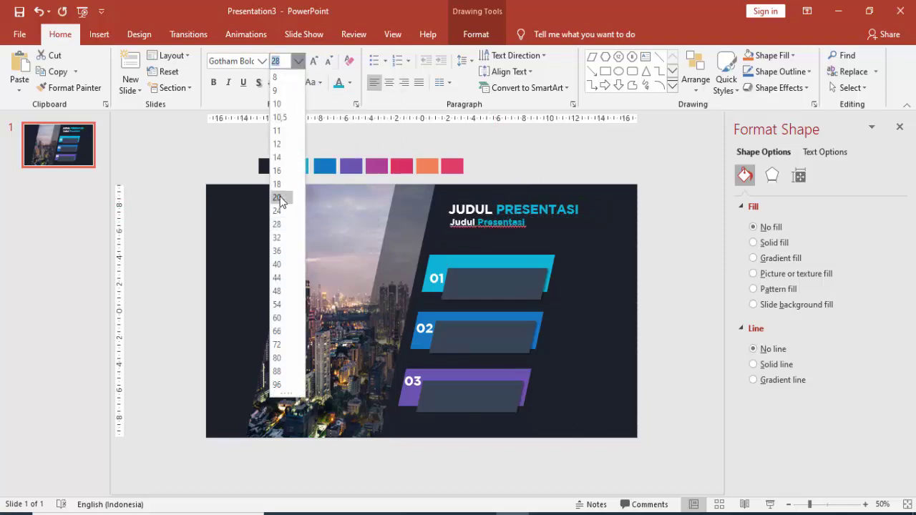
pyautogui.click(280, 198)
pyautogui.click(350, 83)
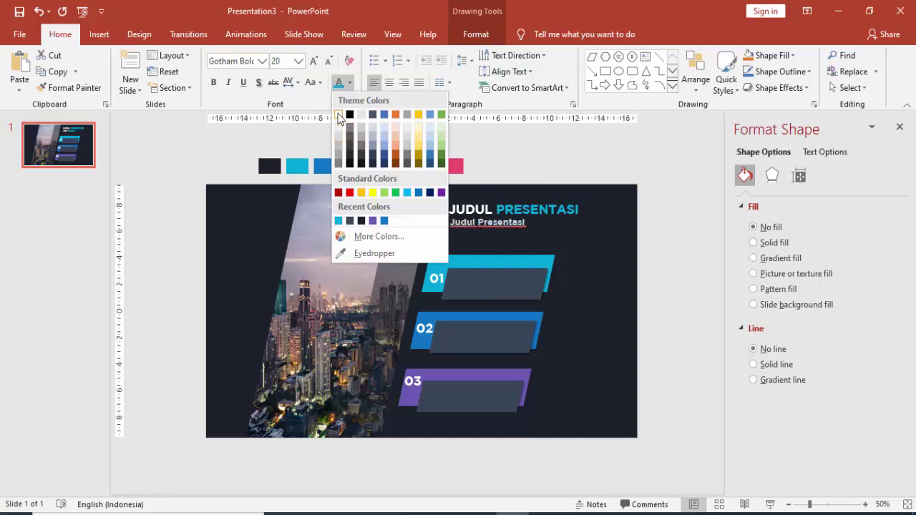
pyautogui.click(339, 118)
# Step: Prefix the copy with 'Sub' so it reads 'Sub Judul Presentasi'
pyautogui.click(450, 222)
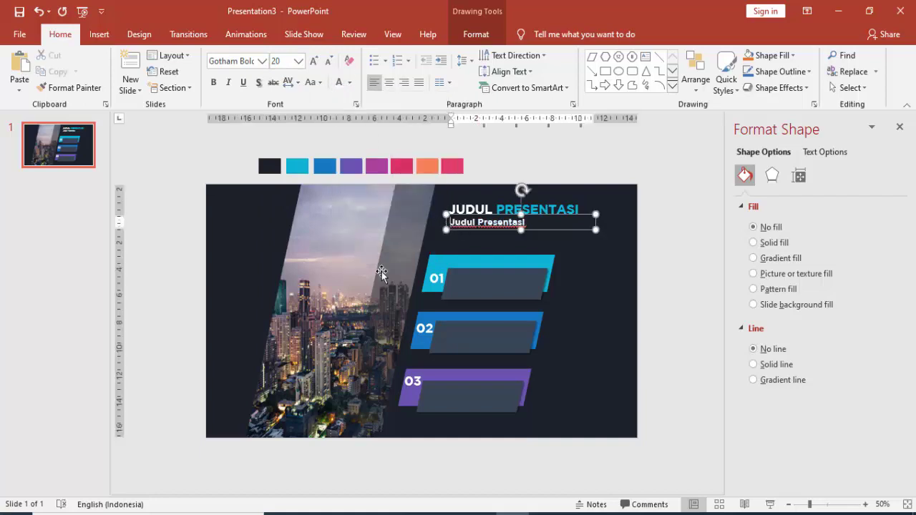
pyautogui.write('Sub')
pyautogui.click(647, 259)
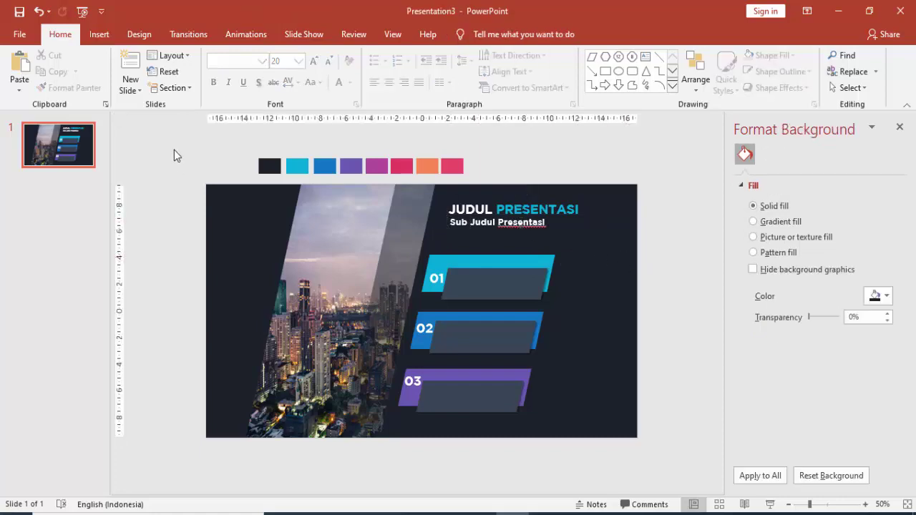
pyautogui.click(98, 34)
# Step: Create a text box of =rand() sample text and delete the surplus paragraphs
pyautogui.click(517, 71)
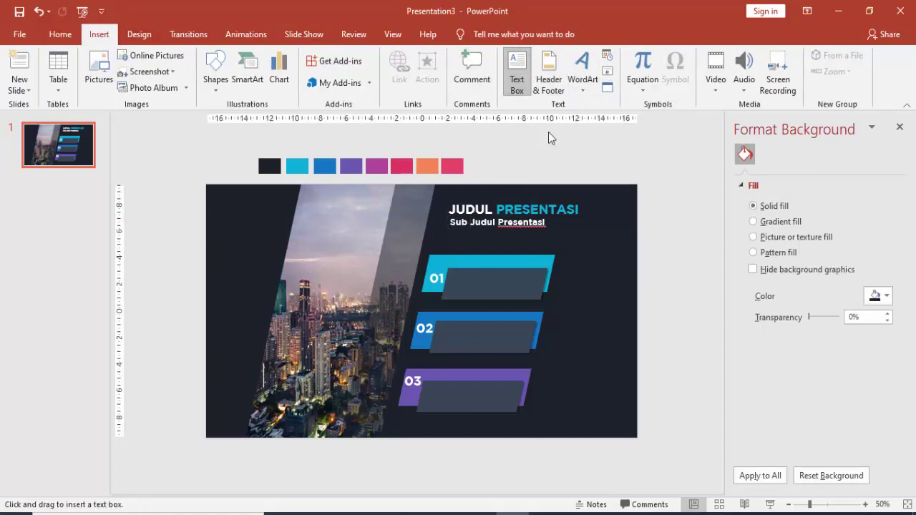
pyautogui.moveTo(519, 141); pyautogui.dragTo(681, 163)
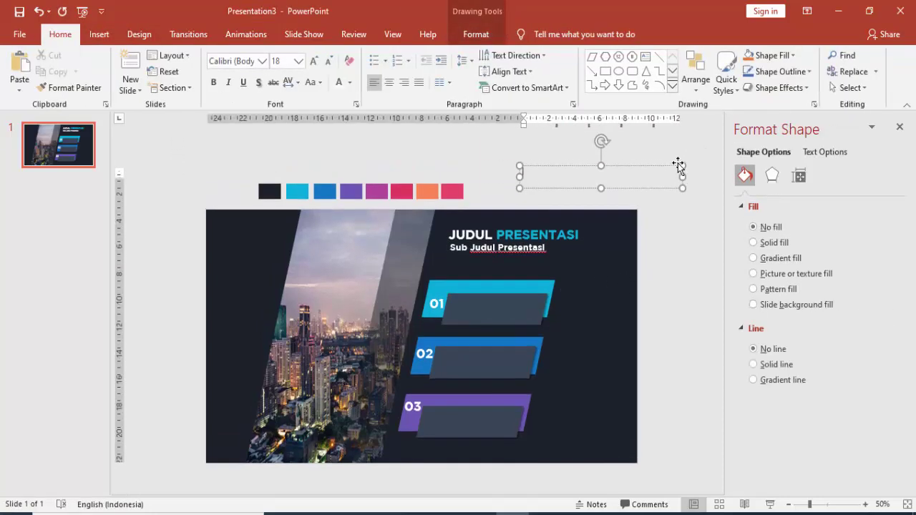
pyautogui.write('=rand(')
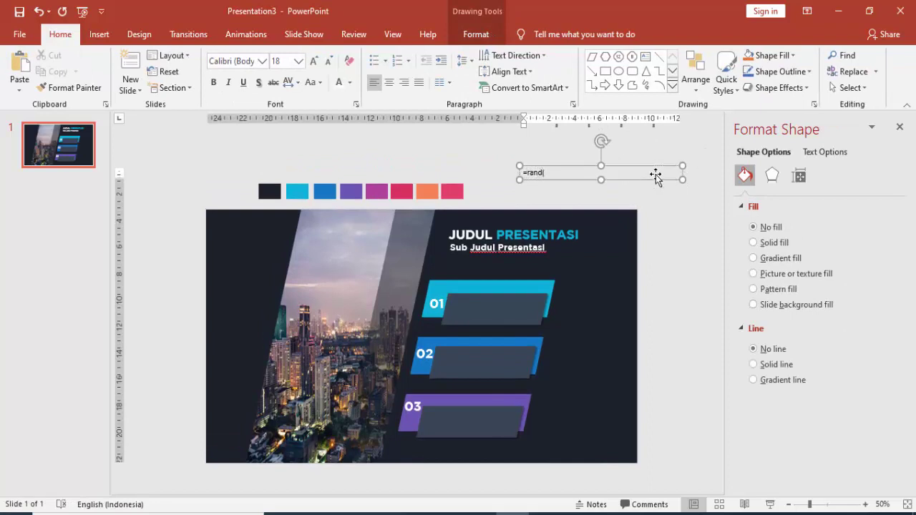
pyautogui.write(')')
pyautogui.press('Return')
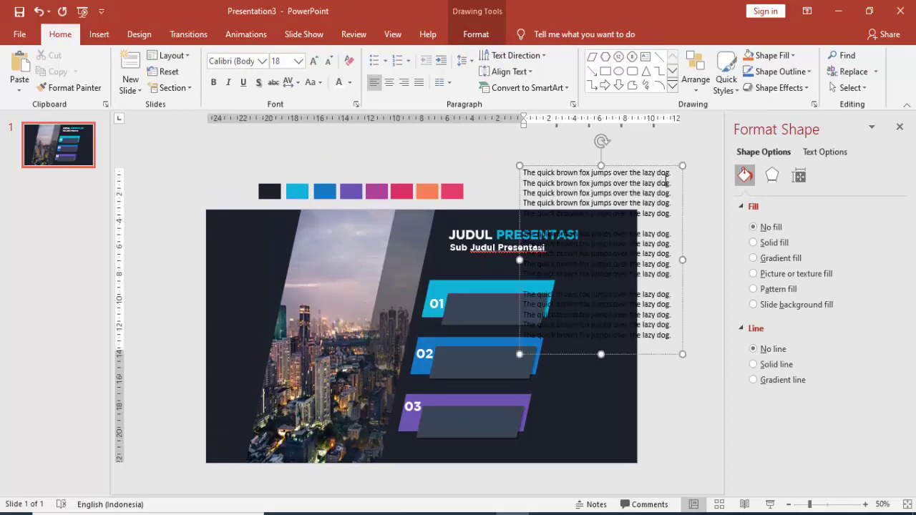
pyautogui.moveTo(672, 204); pyautogui.dragTo(681, 347)
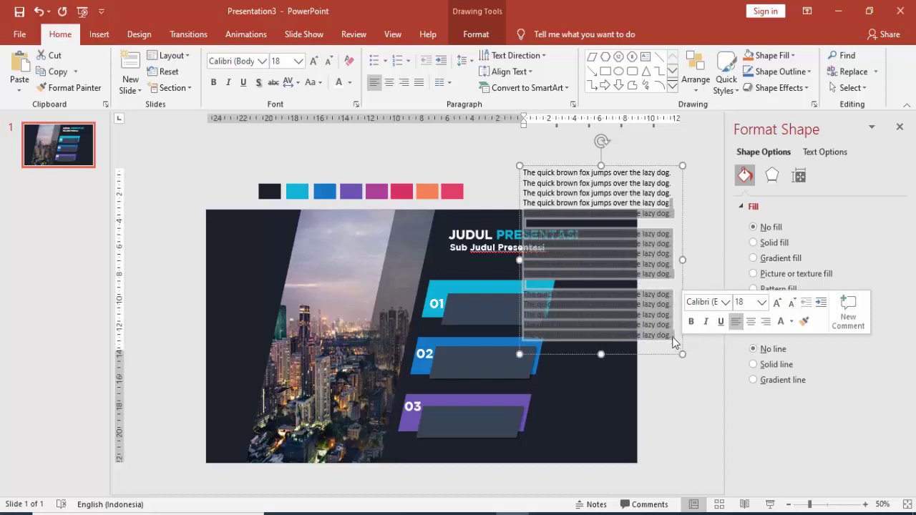
pyautogui.press('Delete')
pyautogui.moveTo(682, 188); pyautogui.dragTo(650, 188)
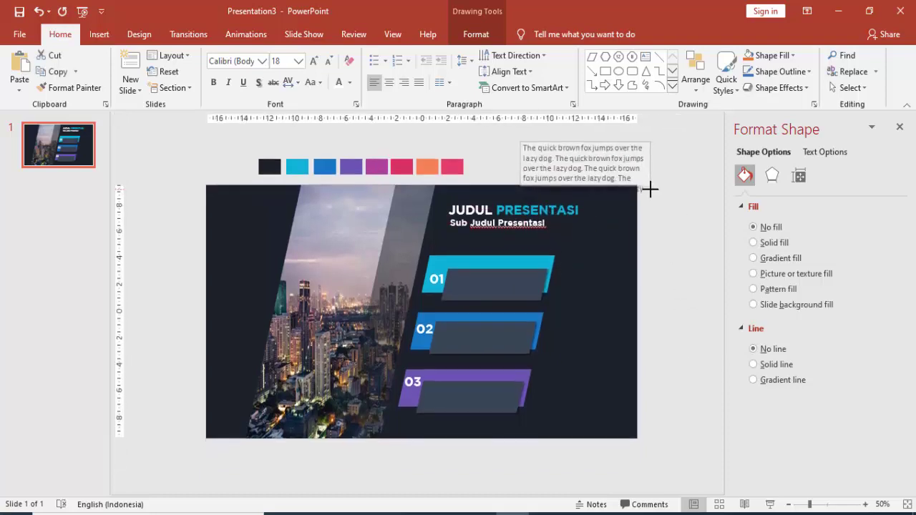
# Step: Make the sample text 12 pt white, fit it onto the 01 bar, and trim extra sentences
pyautogui.click(298, 60)
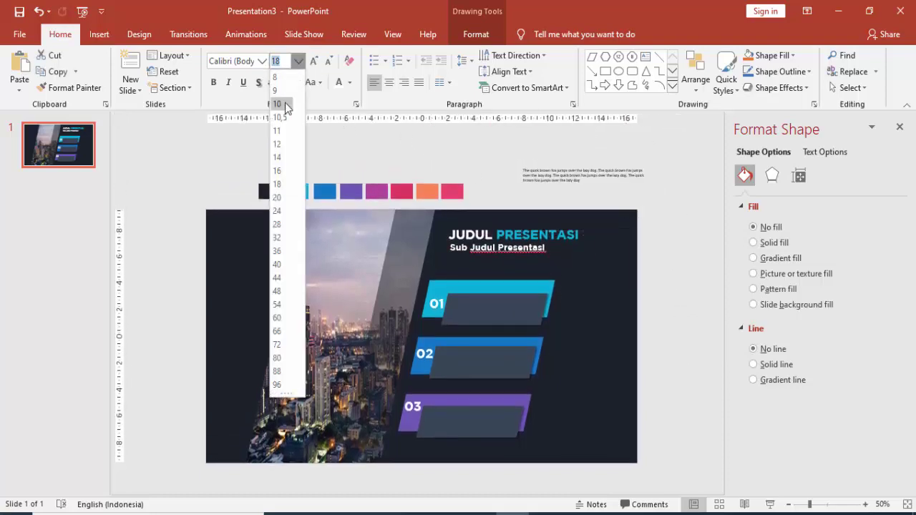
pyautogui.click(281, 145)
pyautogui.click(573, 179)
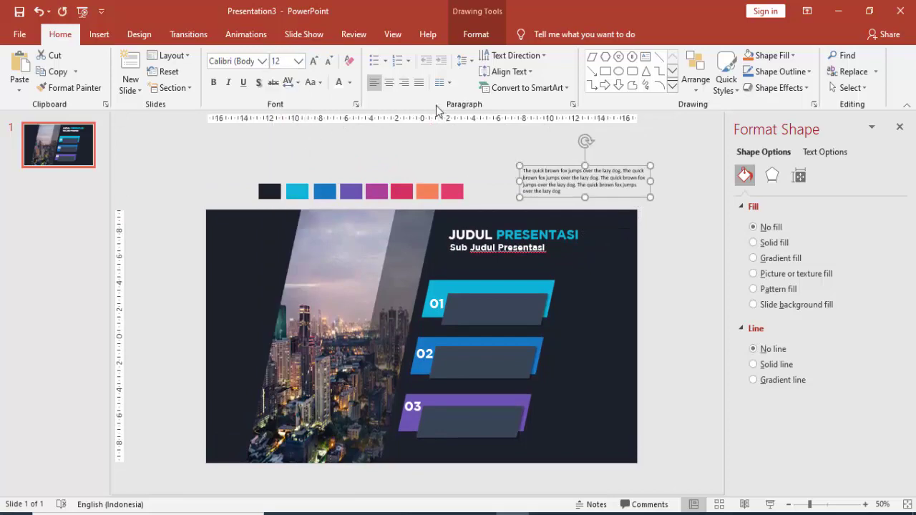
pyautogui.click(339, 81)
pyautogui.moveTo(566, 167); pyautogui.dragTo(492, 273)
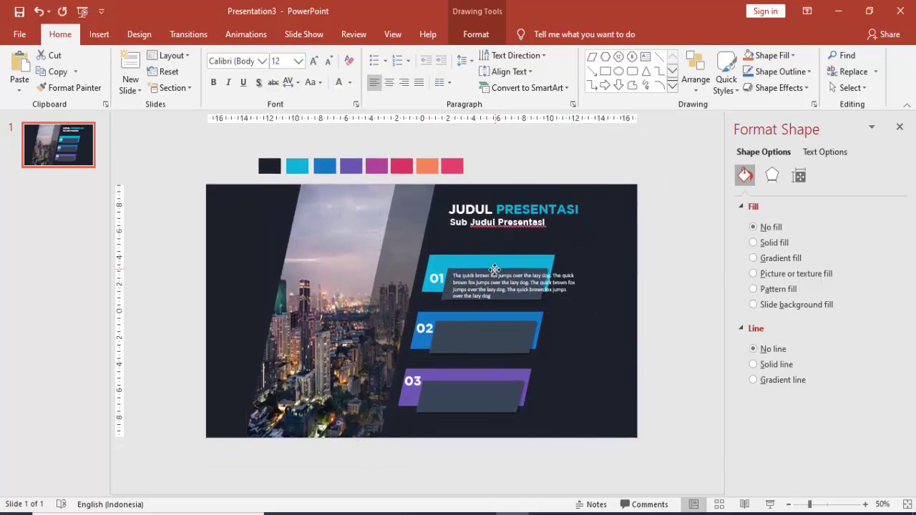
pyautogui.scroll(5, 554, 266)
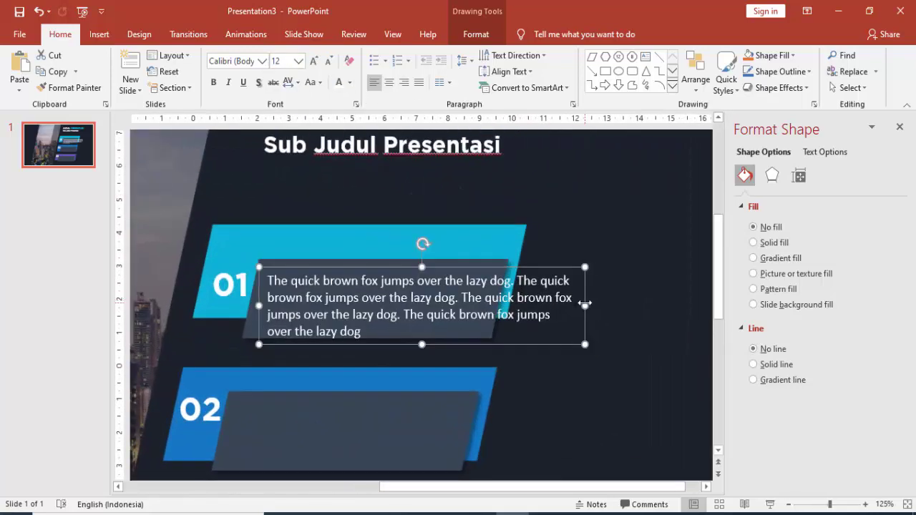
pyautogui.moveTo(584, 304); pyautogui.dragTo(491, 304)
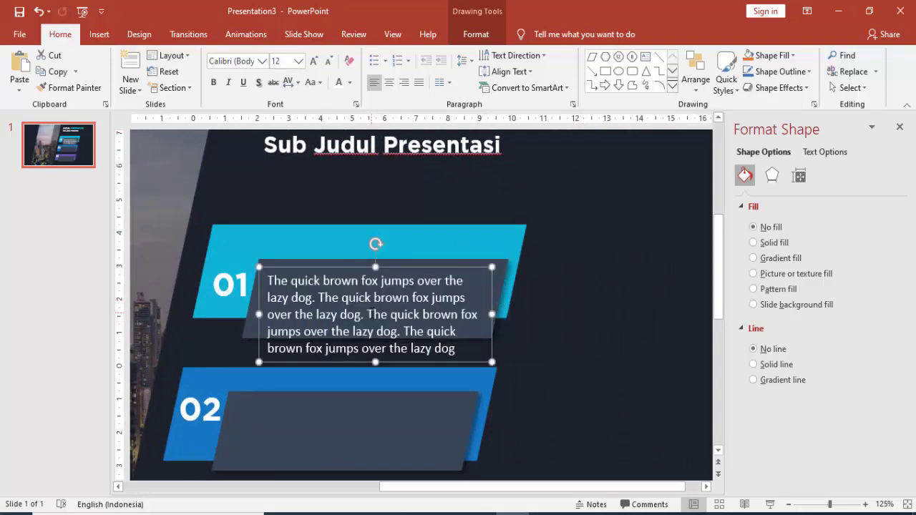
pyautogui.moveTo(366, 315); pyautogui.dragTo(455, 350)
pyautogui.press('Delete')
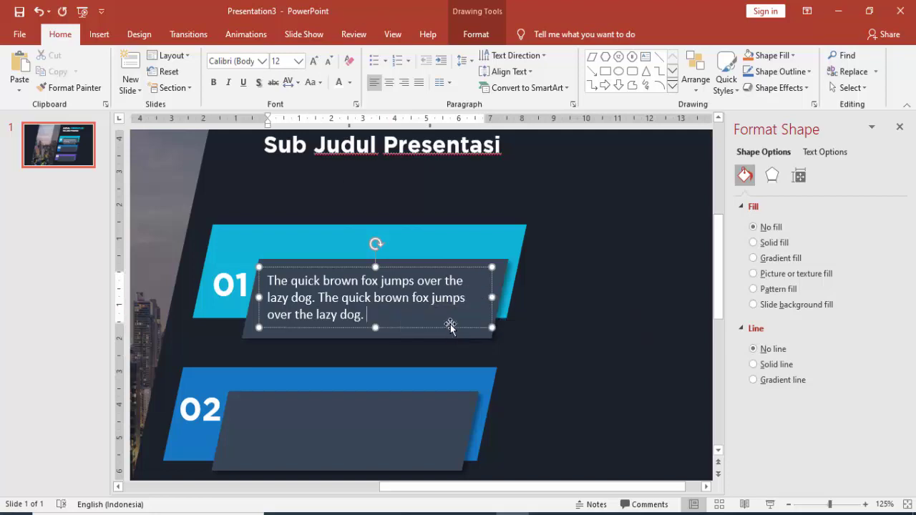
pyautogui.click(413, 328)
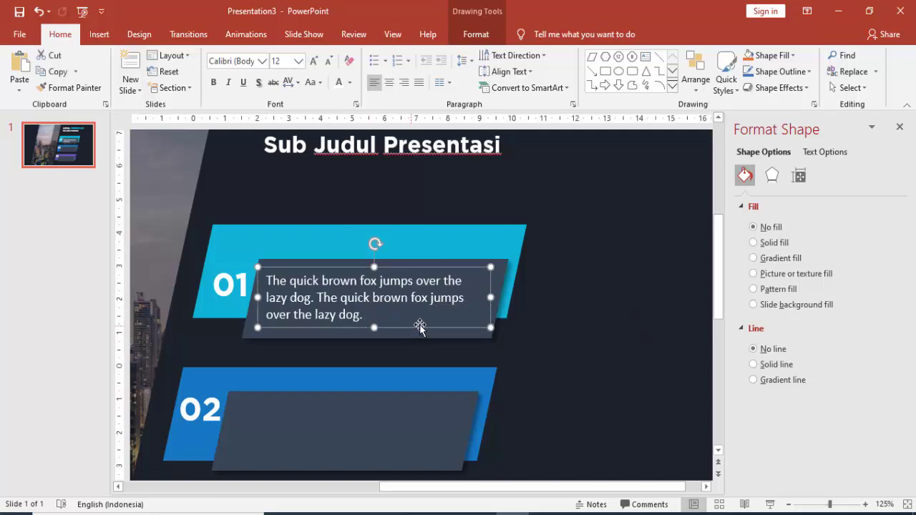
# Step: Nudge the 01 description, copy it onto the 02 and 03 bars, and lower the 03 copy slightly
pyautogui.keyDown('ctrl'); pyautogui.scroll(-5, 581, 286); pyautogui.keyUp('ctrl')
pyautogui.keyDown('ctrl'); pyautogui.scroll(-1, 577, 286); pyautogui.keyUp('ctrl')
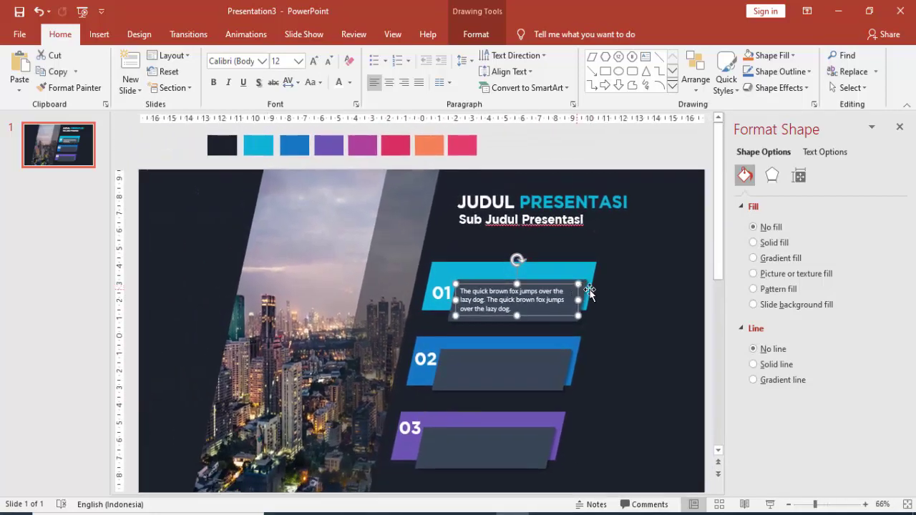
pyautogui.keyDown('ctrl'); pyautogui.scroll(-1, 587, 292); pyautogui.keyUp('ctrl')
pyautogui.click(610, 289)
pyautogui.click(505, 272)
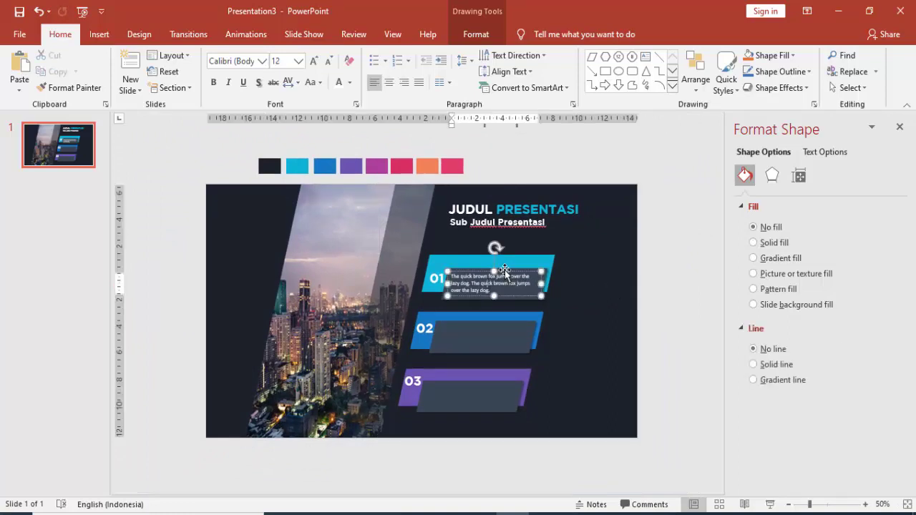
pyautogui.moveTo(509, 274); pyautogui.dragTo(514, 280)
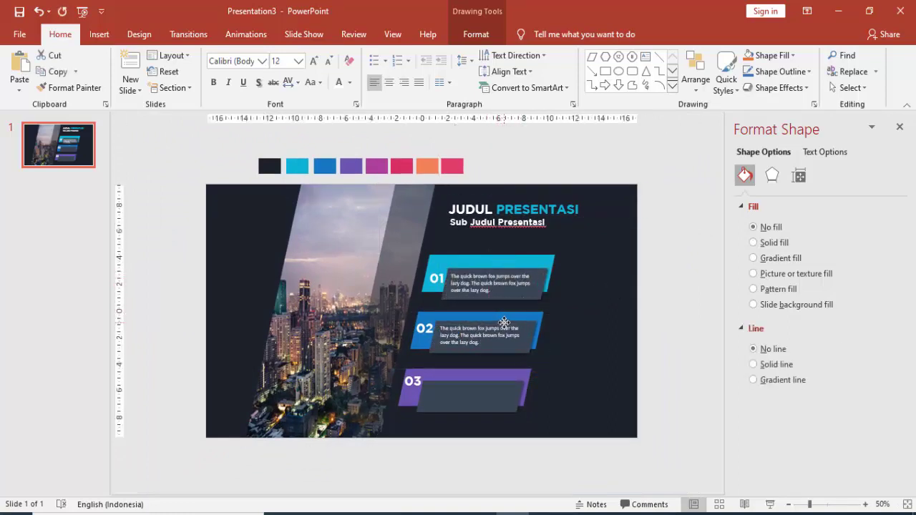
pyautogui.moveTo(520, 280); pyautogui.dragTo(504, 322)
pyautogui.hotkey('ctrl', 'd')
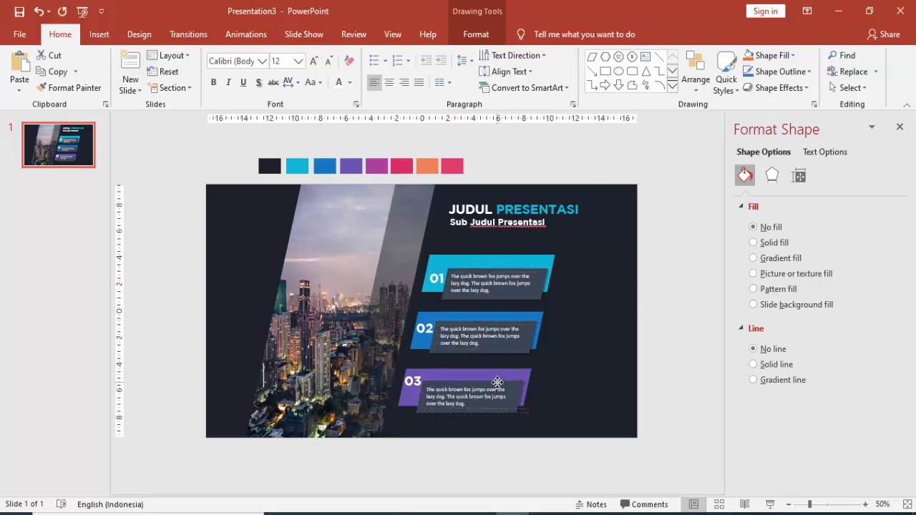
pyautogui.moveTo(500, 375); pyautogui.dragTo(499, 383)
# Step: Group the 01 bar's number, banner and description text into one object
pyautogui.click(652, 292)
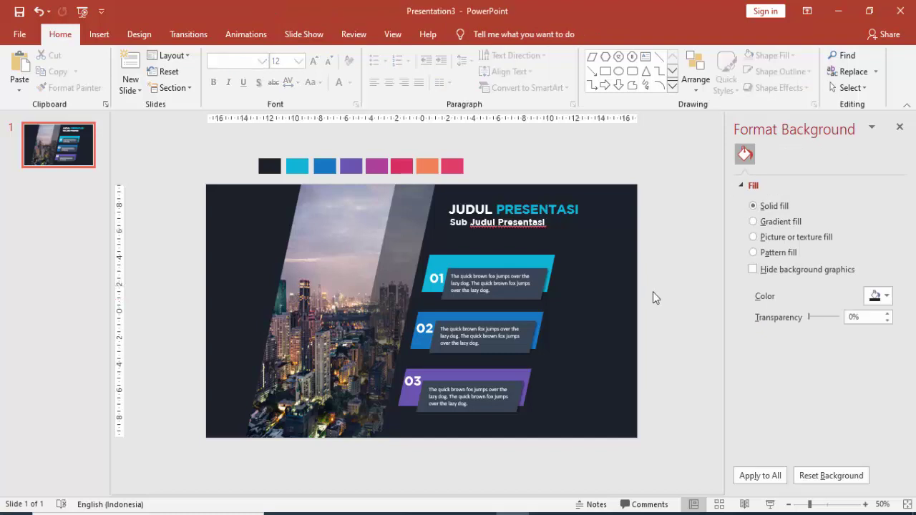
pyautogui.click(436, 278)
pyautogui.keyDown('shift'); pyautogui.click(456, 255); pyautogui.keyUp('shift')
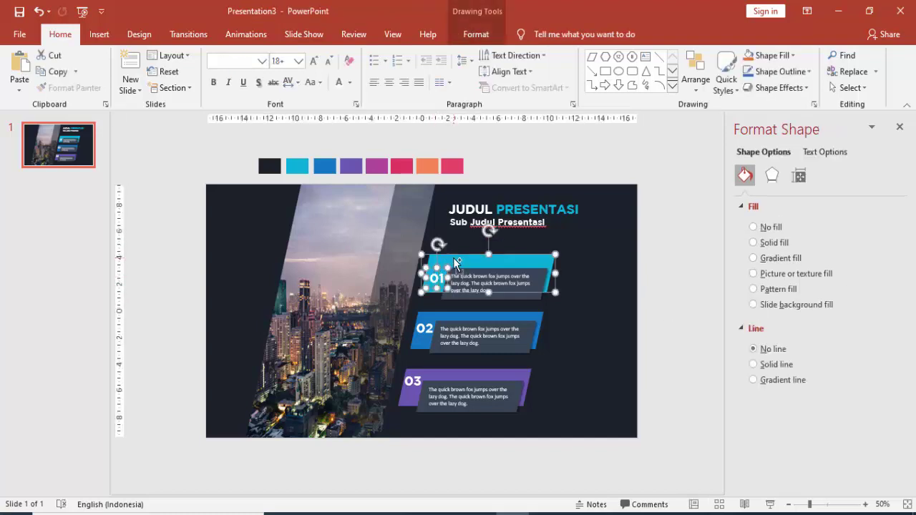
pyautogui.click(455, 261)
pyautogui.rightClick(466, 261)
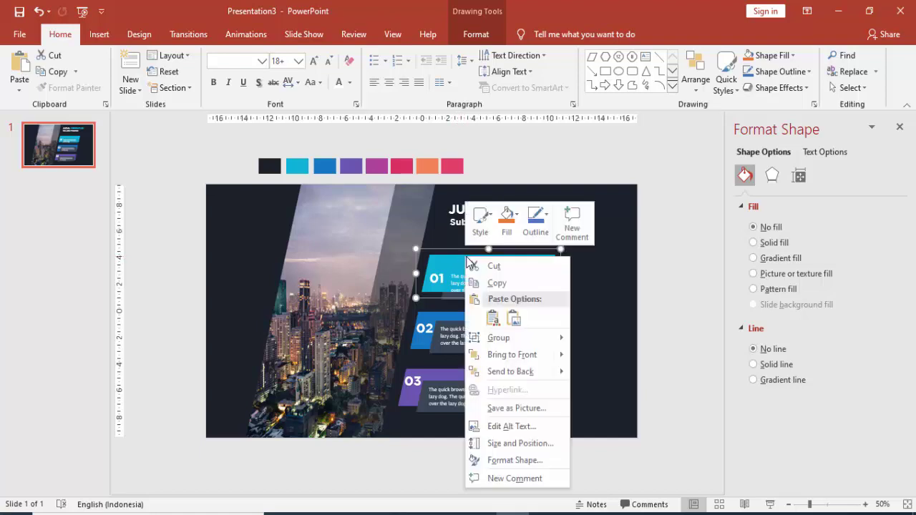
pyautogui.press('Escape')
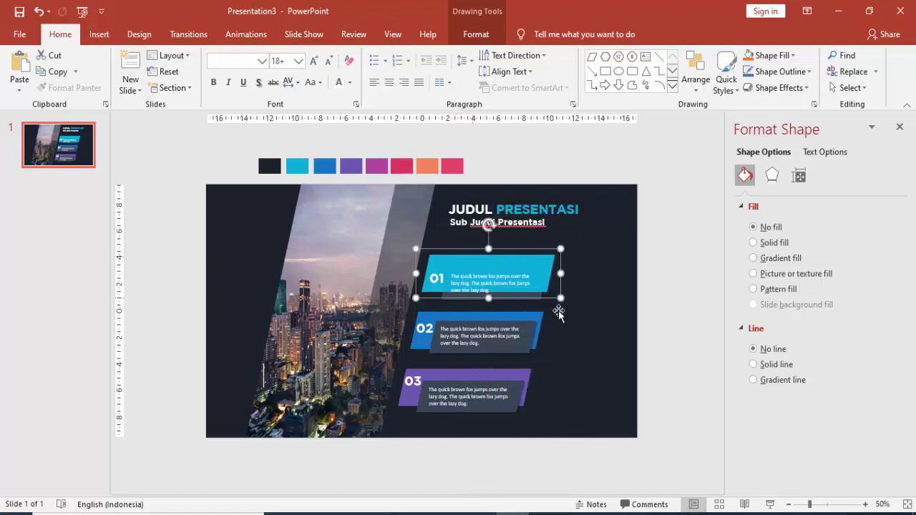
pyautogui.click(538, 307)
pyautogui.click(533, 297)
pyautogui.click(517, 278)
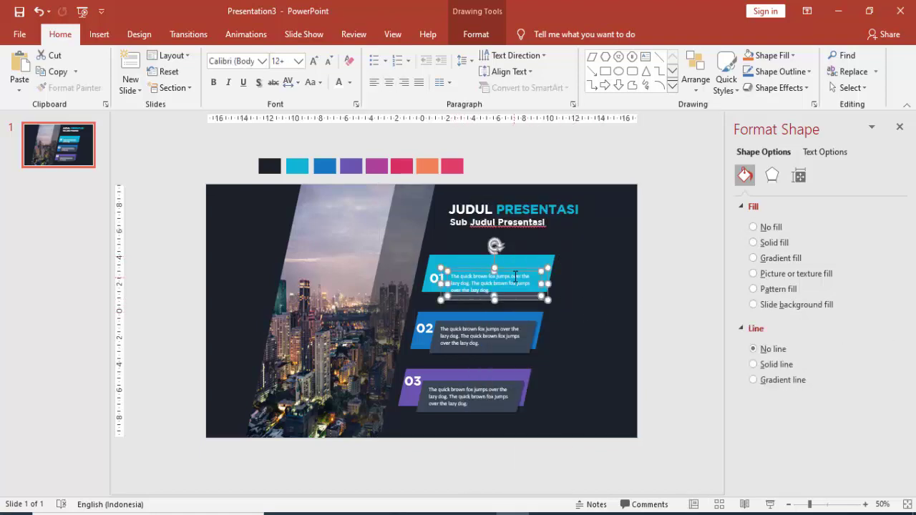
pyautogui.rightClick(515, 272)
pyautogui.moveTo(549, 349)
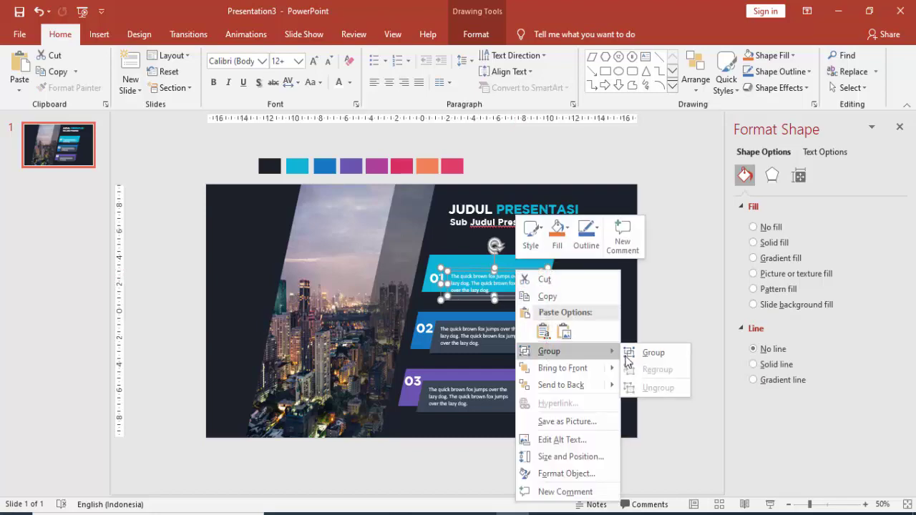
pyautogui.click(628, 353)
pyautogui.click(642, 308)
# Step: Group the 02 number, bar and description panel into one object
pyautogui.scroll(3, 474, 375)
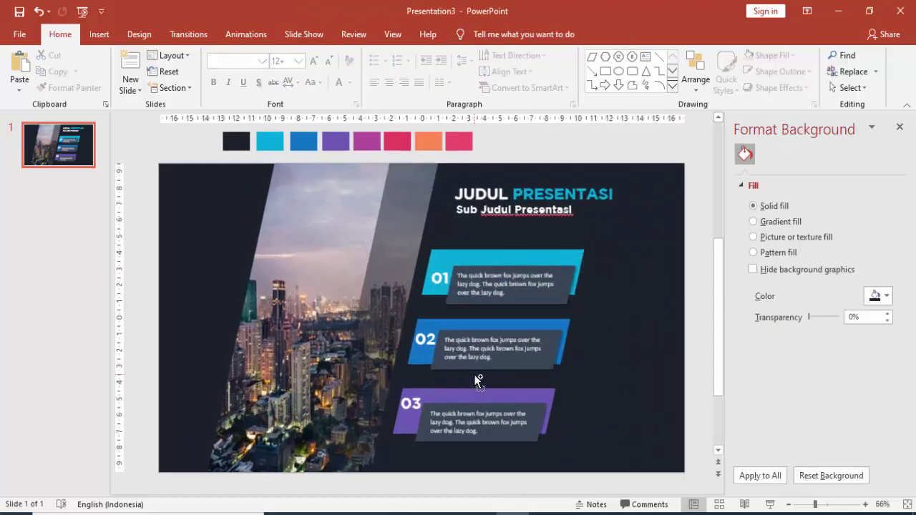
pyautogui.click(387, 323)
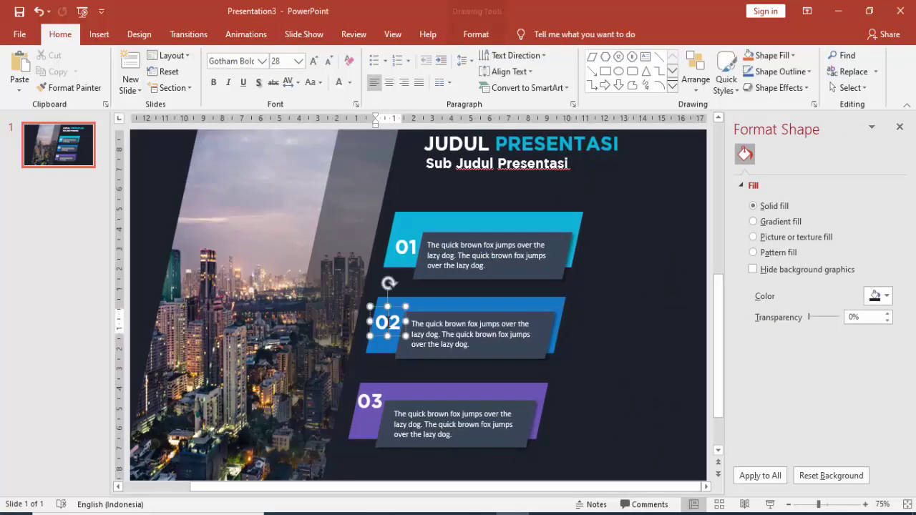
pyautogui.click(430, 307)
pyautogui.rightClick(430, 308)
pyautogui.moveTo(472, 152)
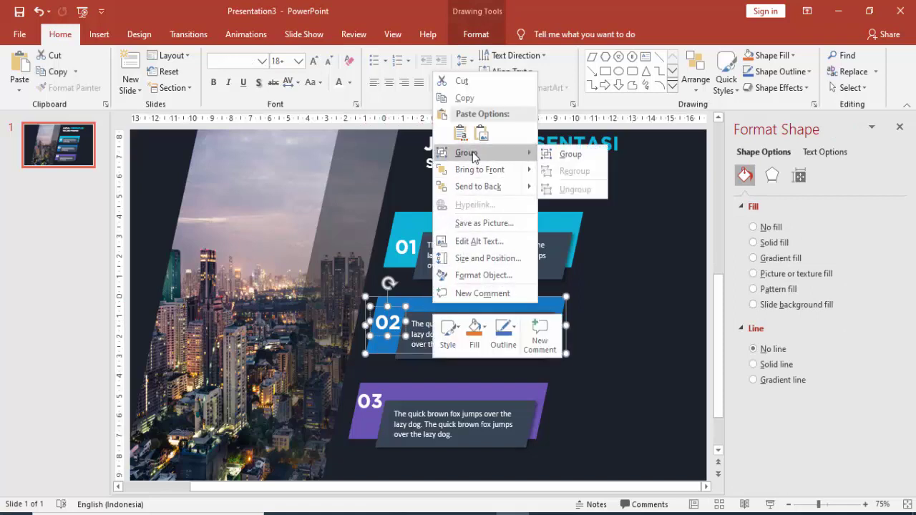
pyautogui.click(567, 154)
pyautogui.click(475, 333)
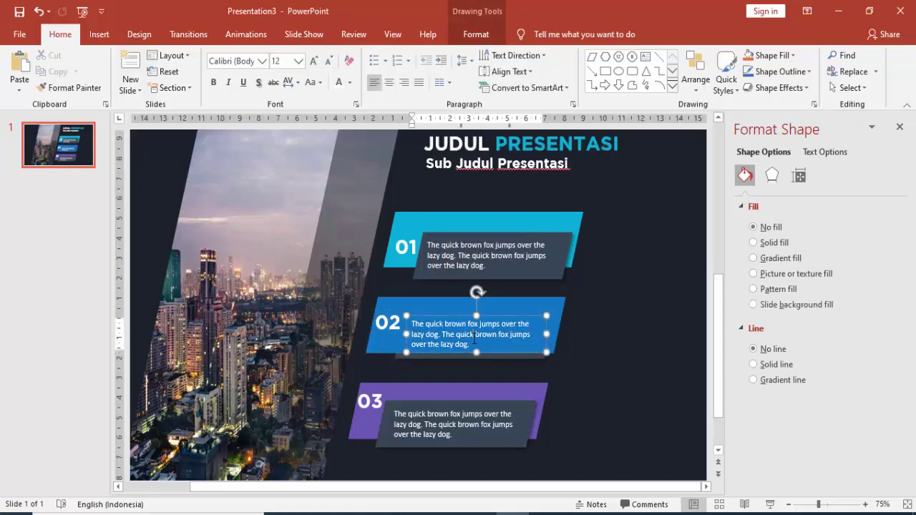
pyautogui.rightClick(483, 356)
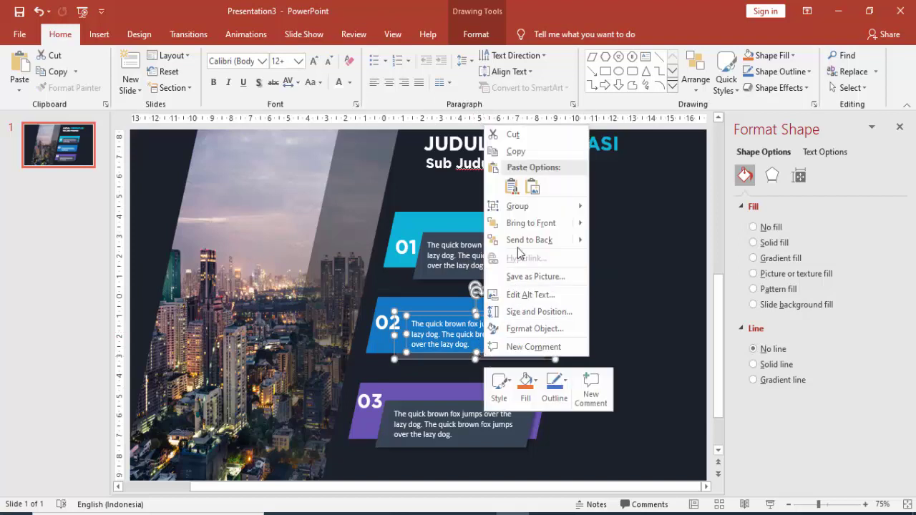
pyautogui.moveTo(524, 208)
pyautogui.click(608, 205)
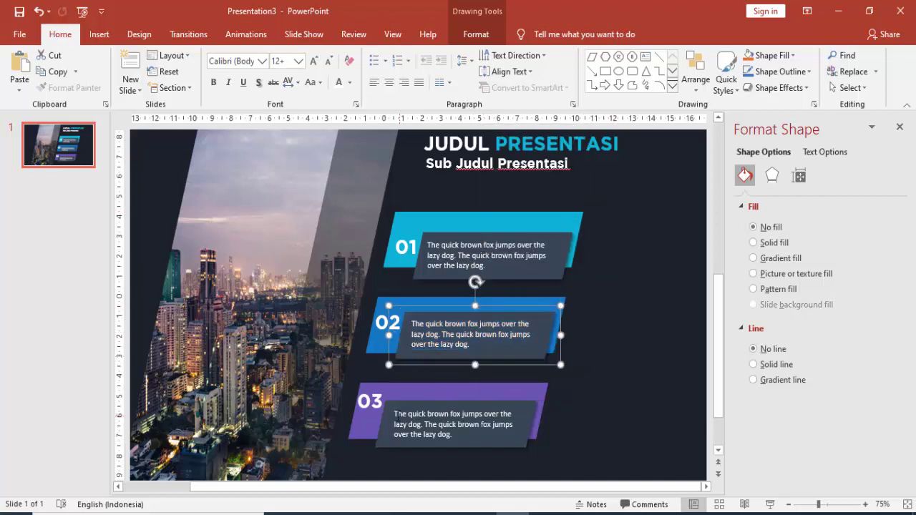
# Step: Group the 03 number, bar and description panel into one object
pyautogui.click(379, 401)
pyautogui.click(375, 401)
pyautogui.rightClick(376, 401)
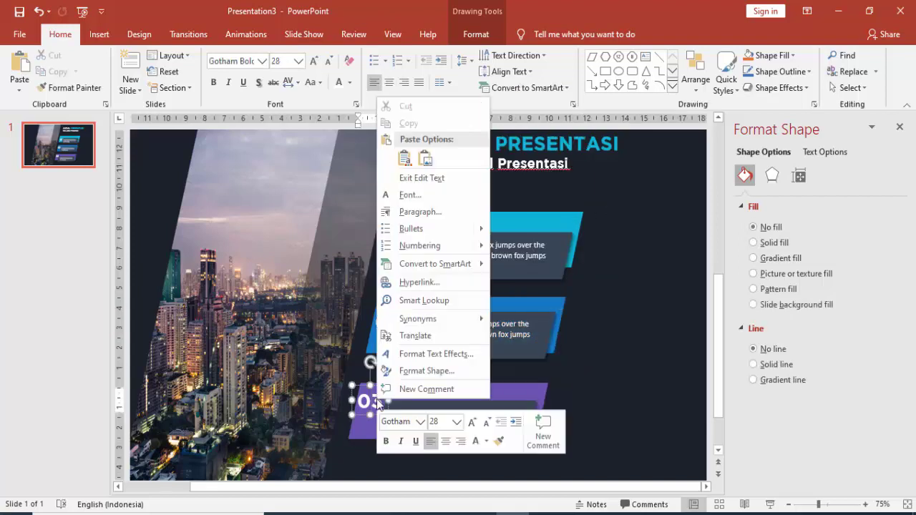
pyautogui.press('Escape')
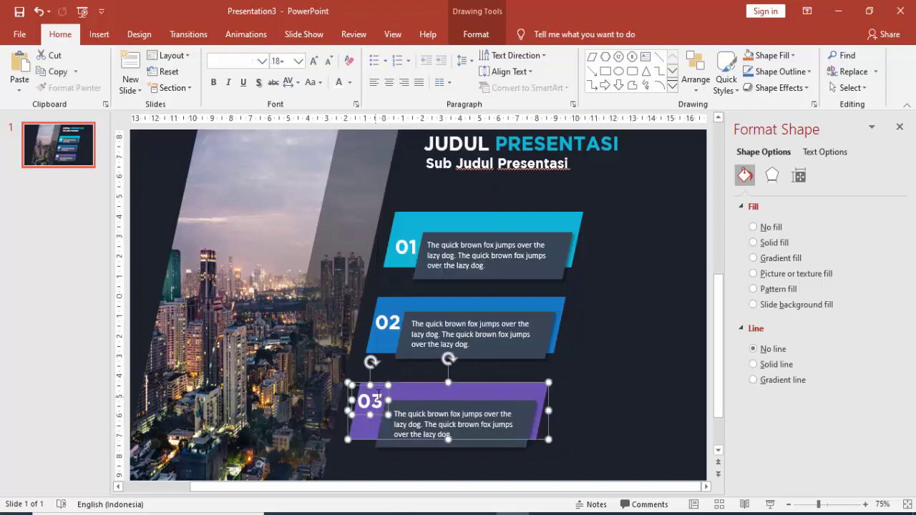
pyautogui.rightClick(379, 386)
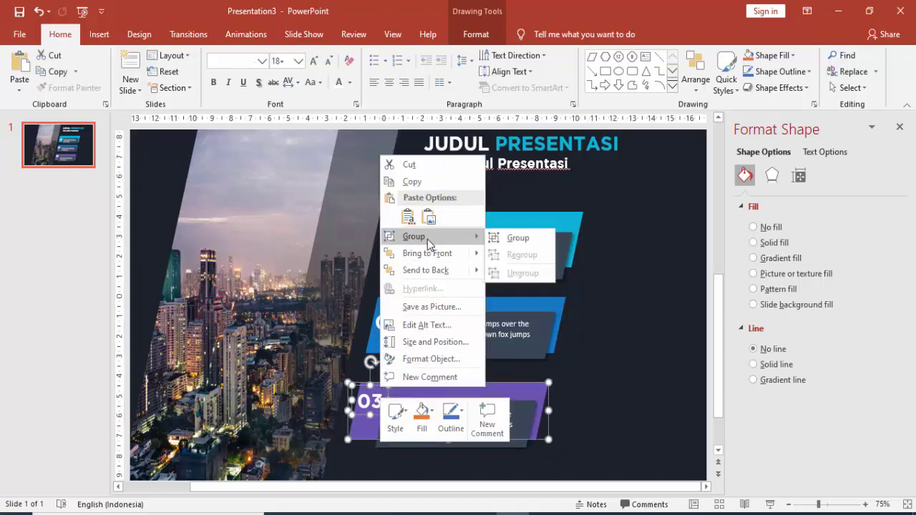
pyautogui.press('Escape')
pyautogui.click(487, 450)
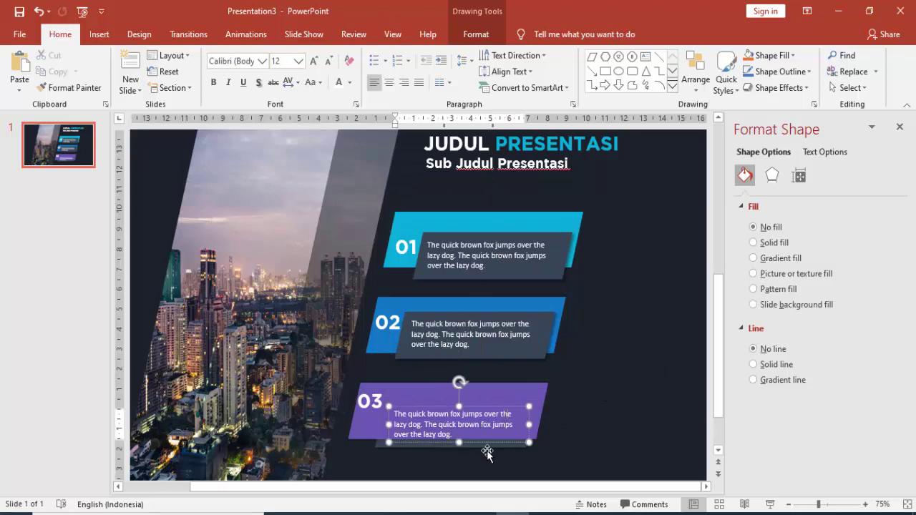
pyautogui.keyDown('shift'); pyautogui.click(487, 449); pyautogui.keyUp('shift')
pyautogui.rightClick(486, 449)
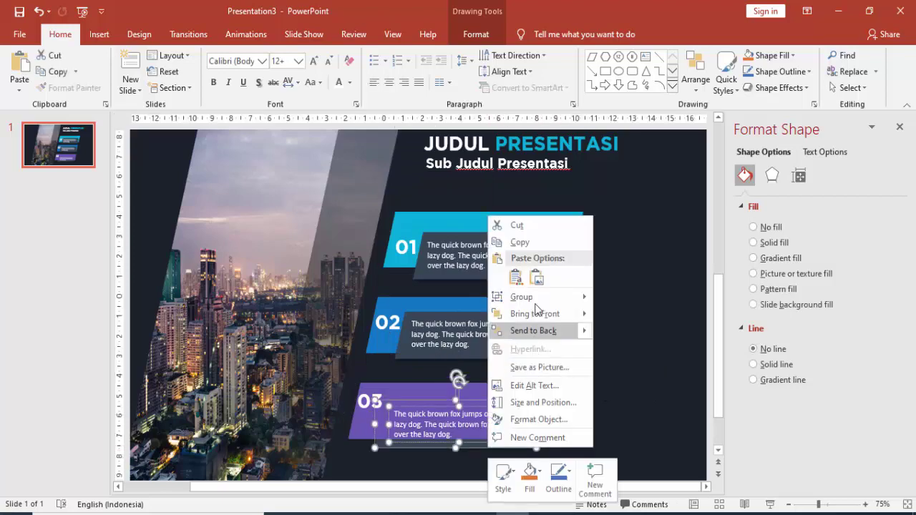
pyautogui.moveTo(587, 302)
pyautogui.click(624, 299)
pyautogui.keyDown('ctrl'); pyautogui.scroll(-2, 613, 317); pyautogui.keyUp('ctrl')
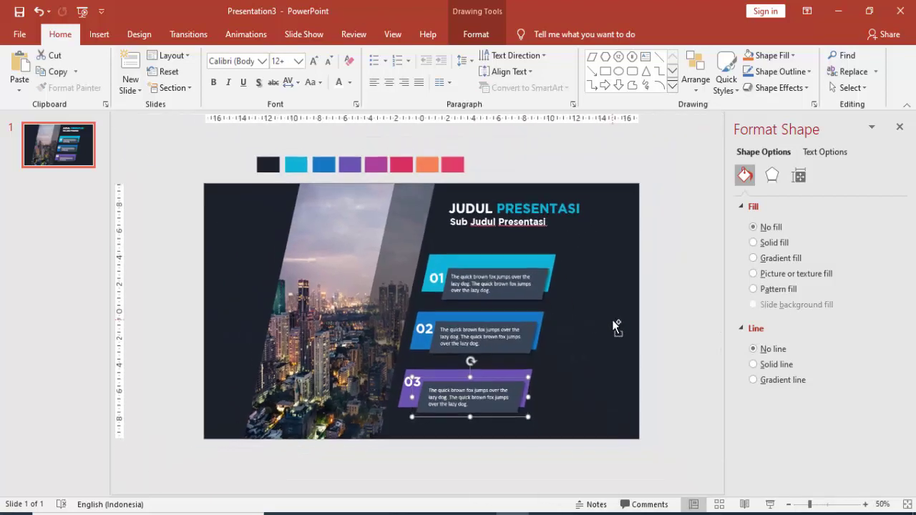
pyautogui.click(668, 291)
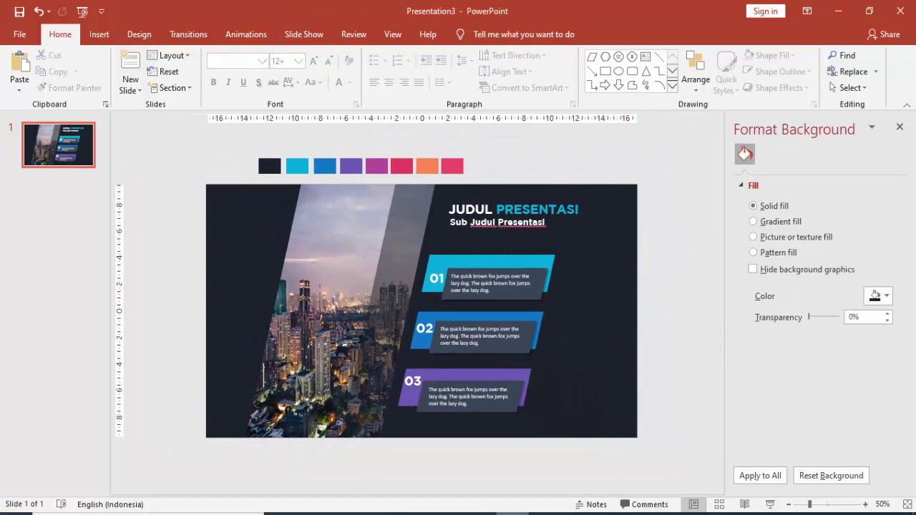
pyautogui.moveTo(512, 513)
pyautogui.click(770, 504)
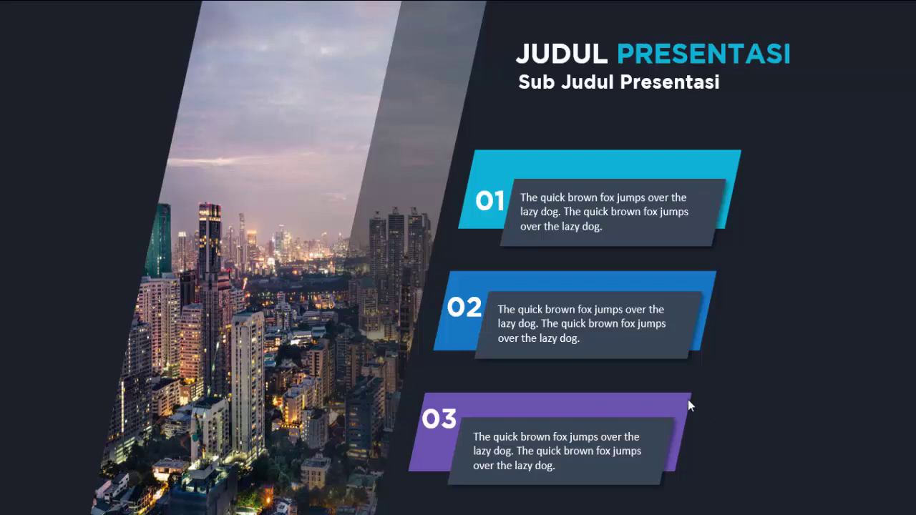
pyautogui.press('Escape')
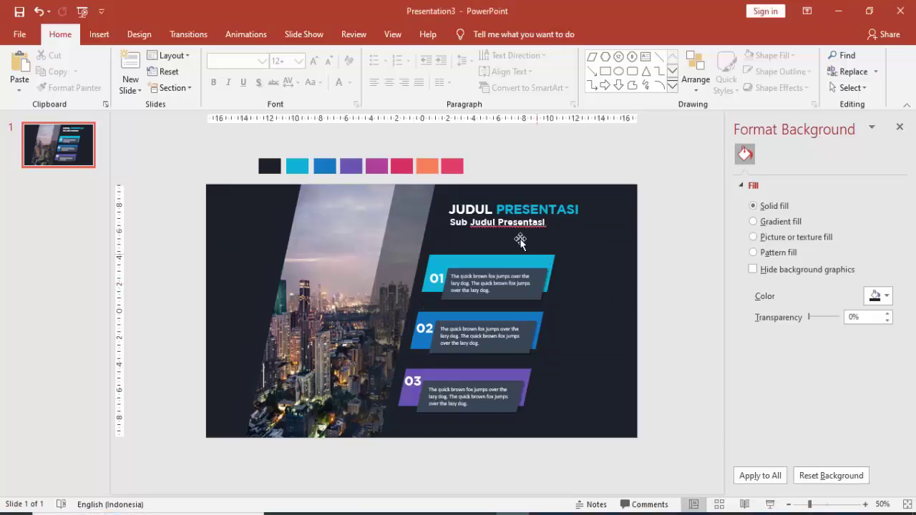
# Step: Give the JUDUL PRESENTASI title a Fly In entrance animation
pyautogui.click(512, 209)
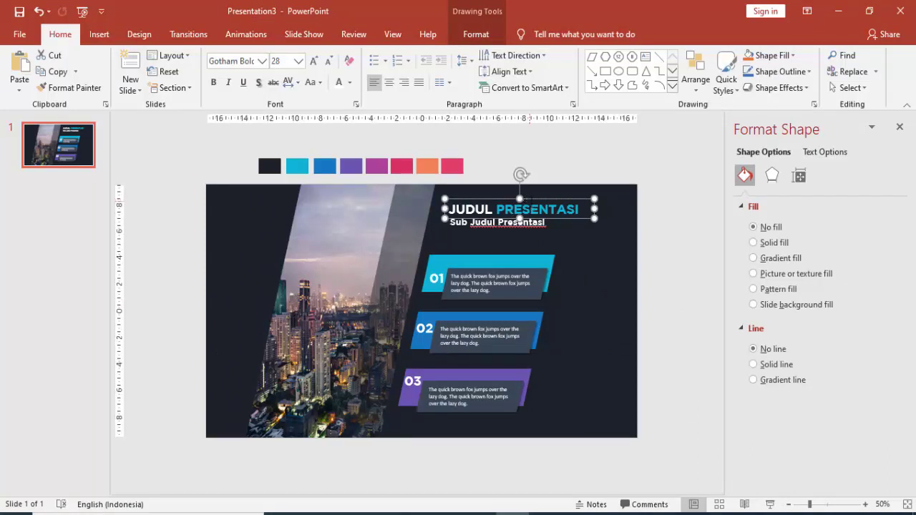
pyautogui.click(900, 126)
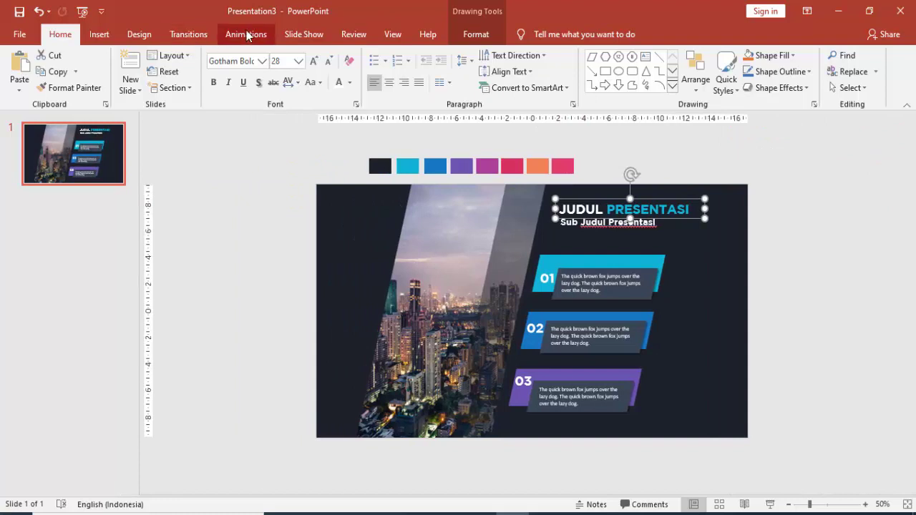
pyautogui.click(247, 36)
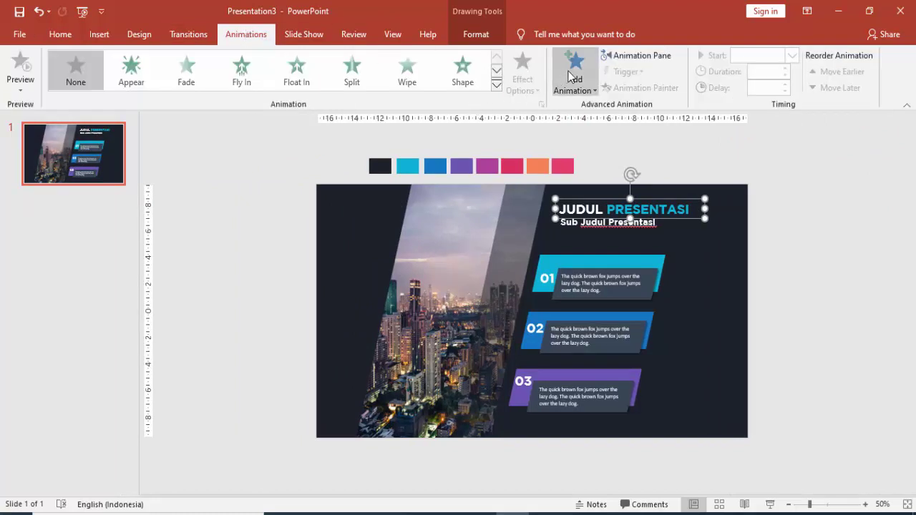
pyautogui.click(615, 57)
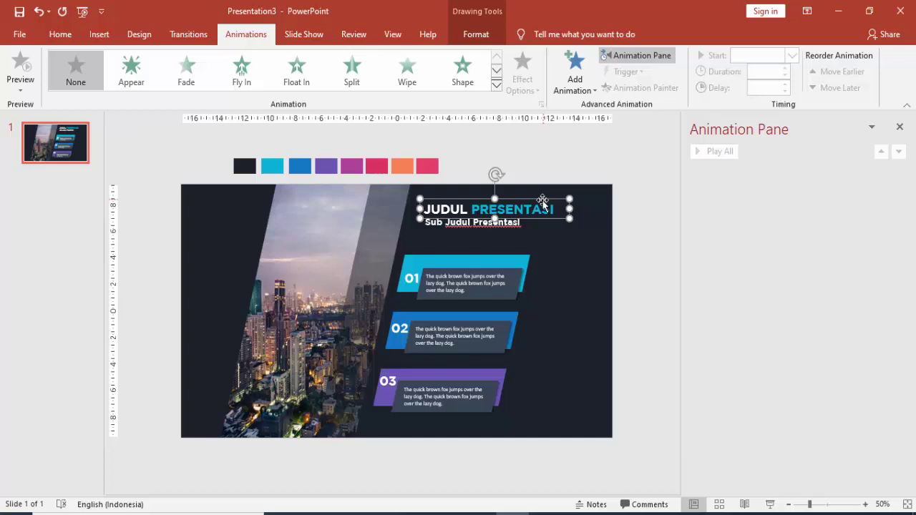
pyautogui.click(566, 71)
pyautogui.click(687, 135)
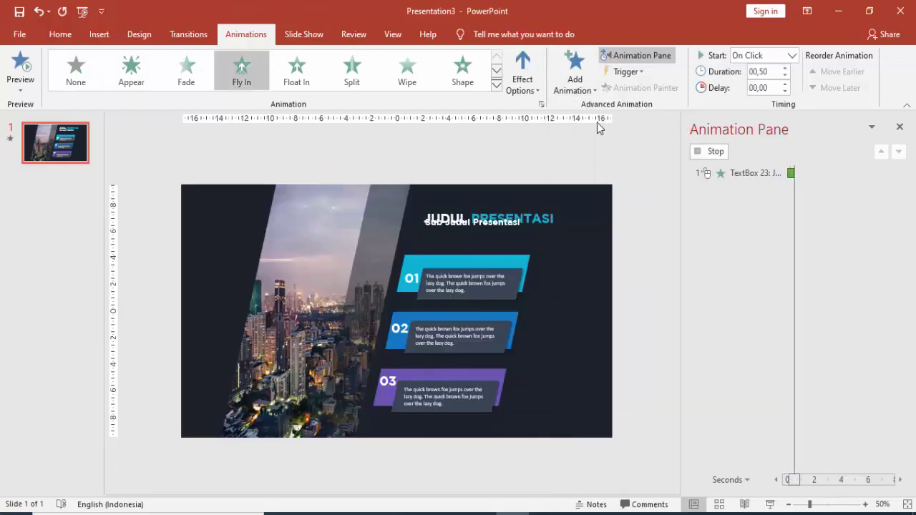
# Step: Set the title's fly-in to come From Right with a 0.43 s smooth end
pyautogui.click(523, 75)
pyautogui.click(560, 316)
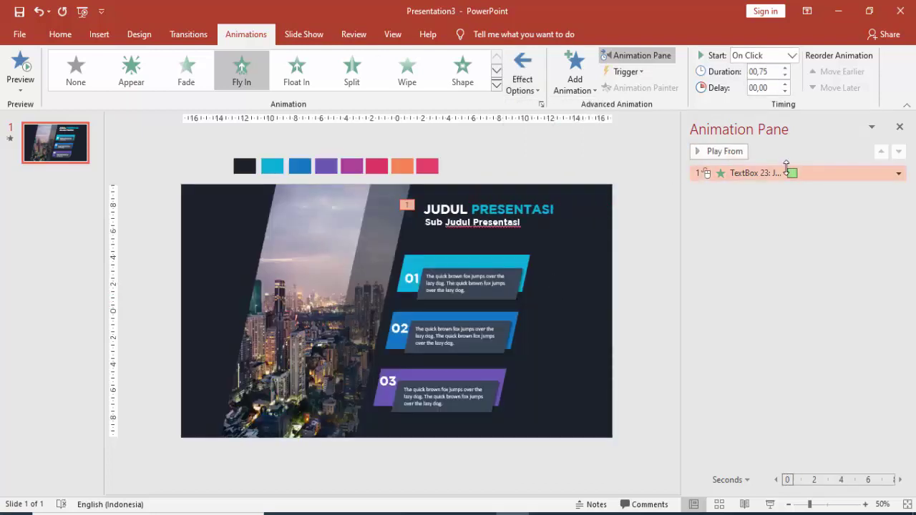
pyautogui.rightClick(793, 174)
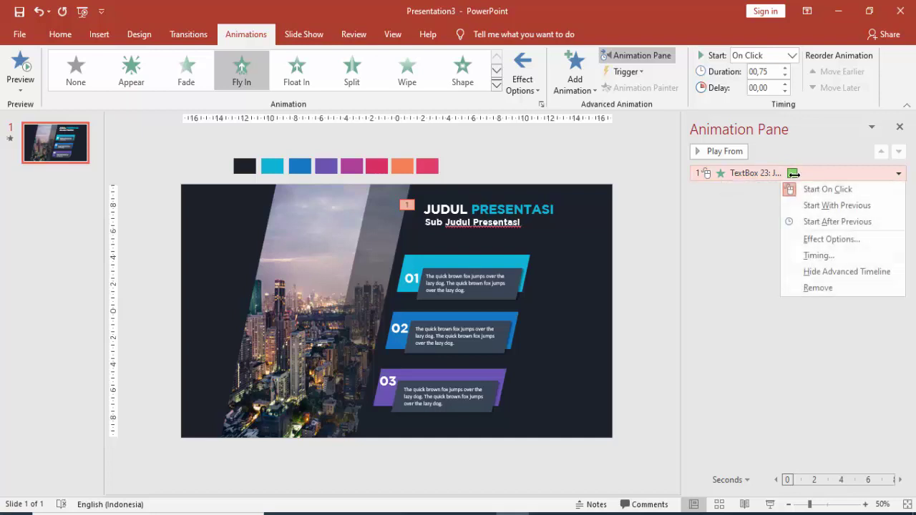
pyautogui.click(791, 240)
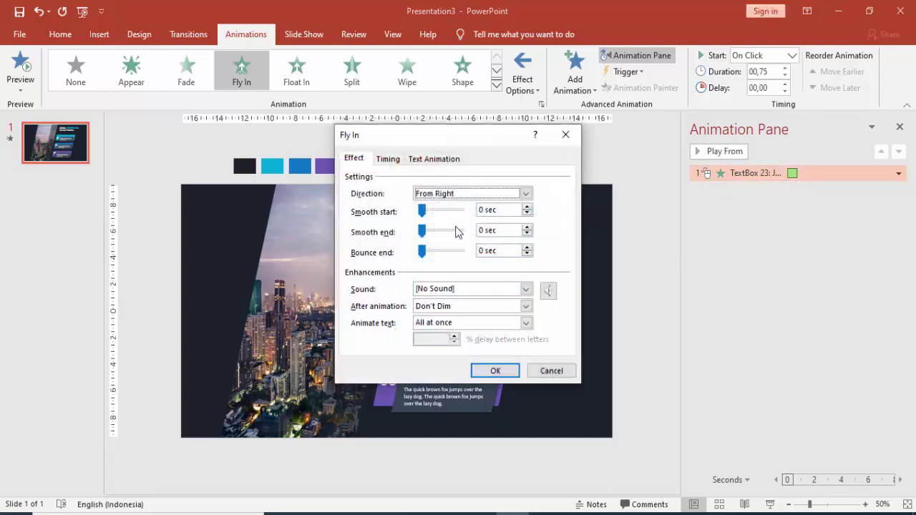
pyautogui.moveTo(422, 230); pyautogui.dragTo(444, 231)
pyautogui.click(490, 371)
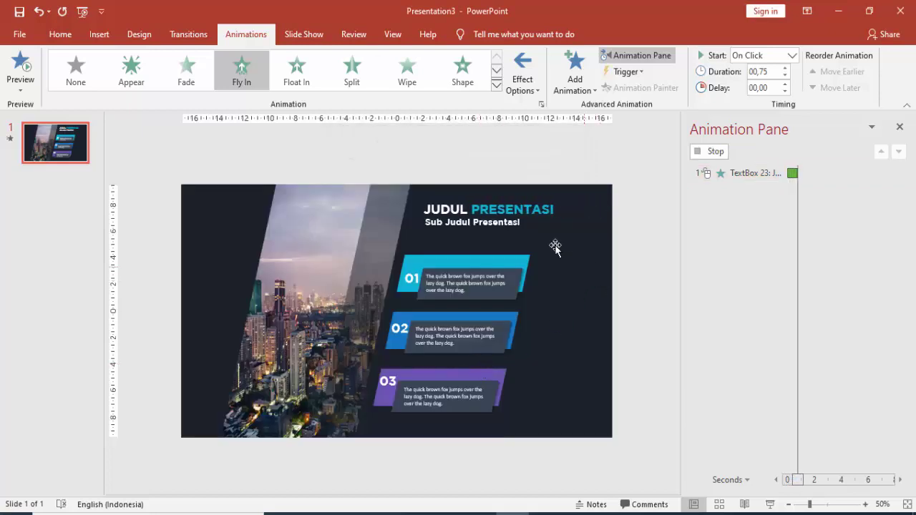
pyautogui.click(525, 211)
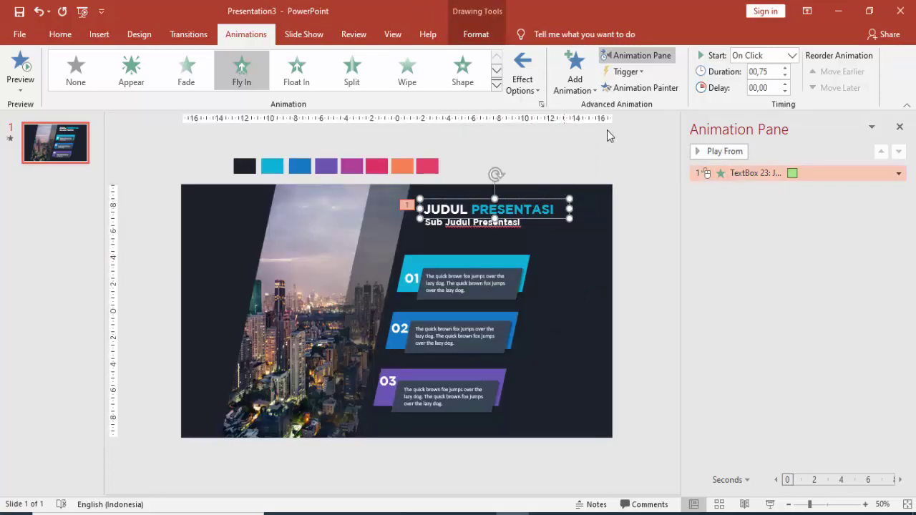
# Step: Copy the title's fly-in to the subtitle, starting With Previous after a 0.50 s delay
pyautogui.click(617, 87)
pyautogui.click(509, 228)
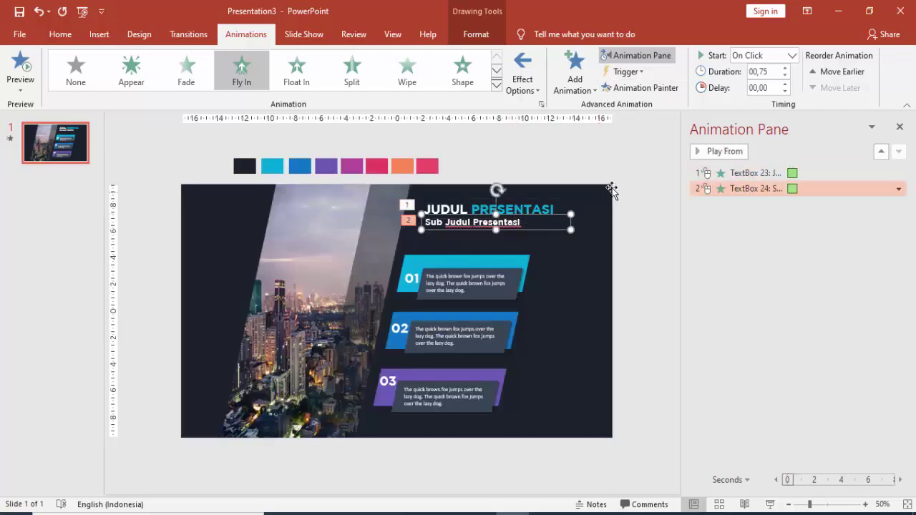
pyautogui.click(792, 55)
pyautogui.click(775, 85)
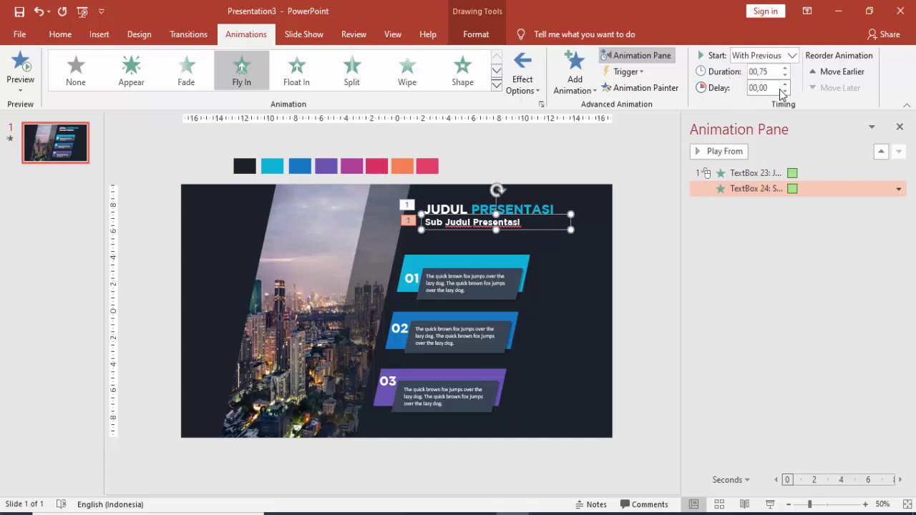
pyautogui.click(785, 84)
pyautogui.click(785, 84)
pyautogui.click(757, 177)
pyautogui.click(718, 151)
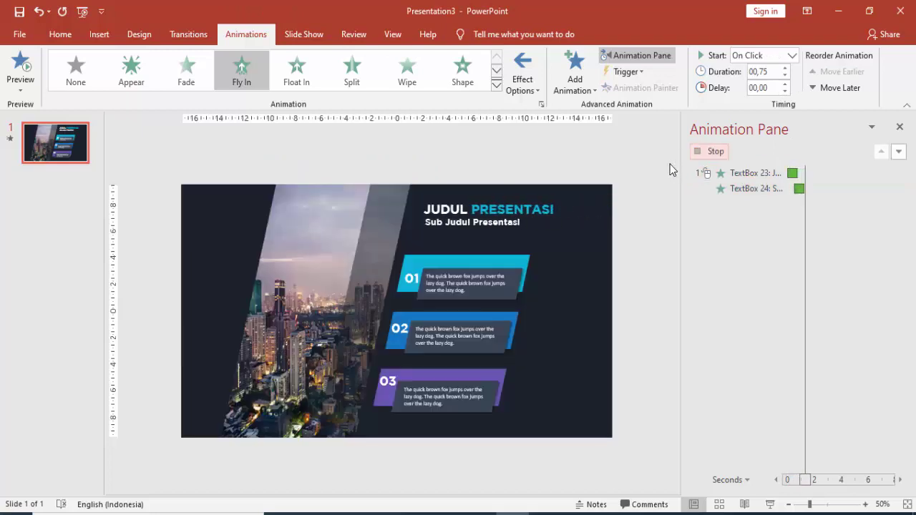
# Step: Copy the subtitle's fly-in animation onto the city photo
pyautogui.click(462, 223)
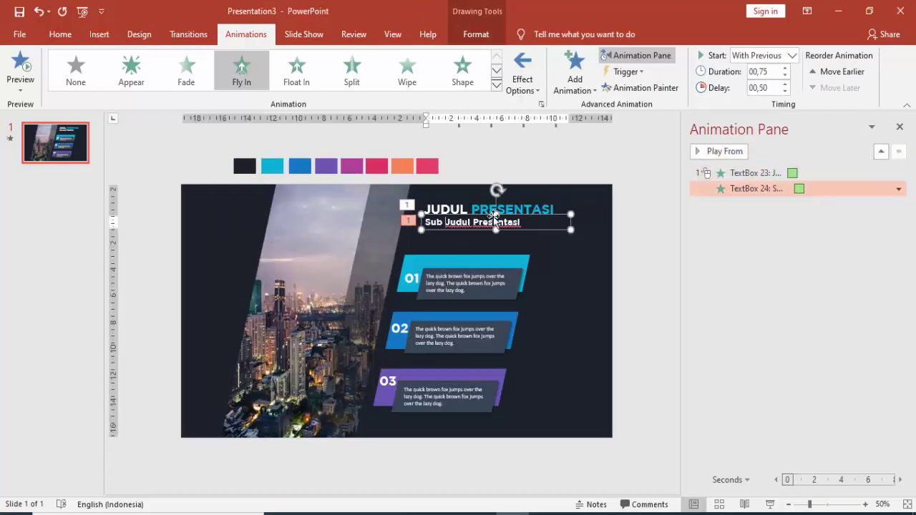
pyautogui.click(634, 88)
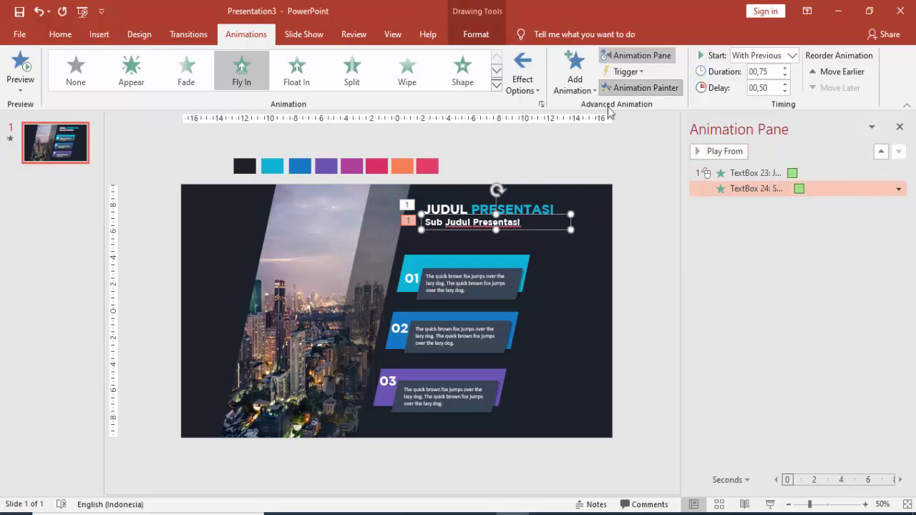
pyautogui.click(370, 251)
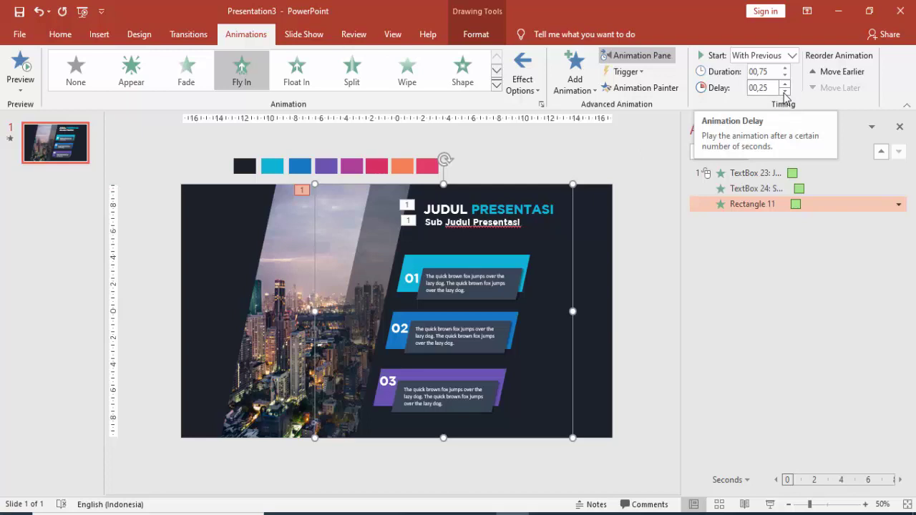
pyautogui.click(765, 172)
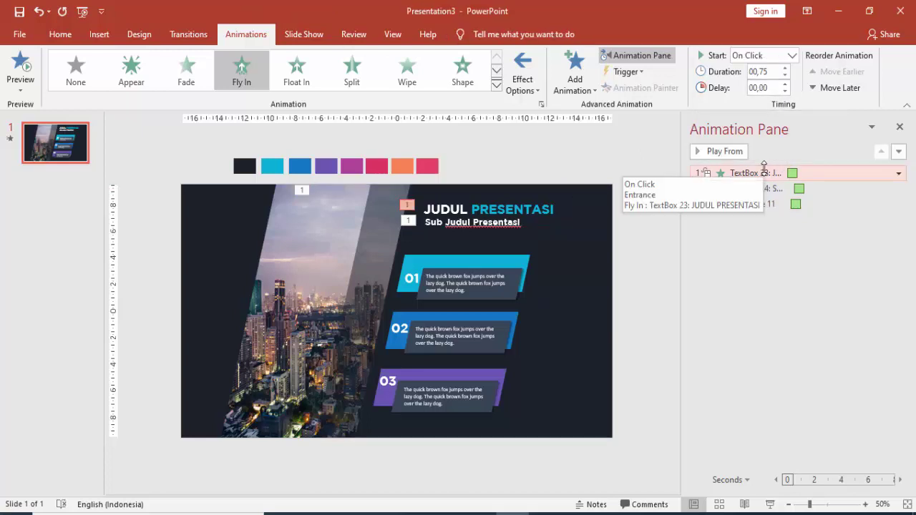
# Step: Preview the title animations, then add a Fly In entrance to the 01 bar group
pyautogui.click(713, 151)
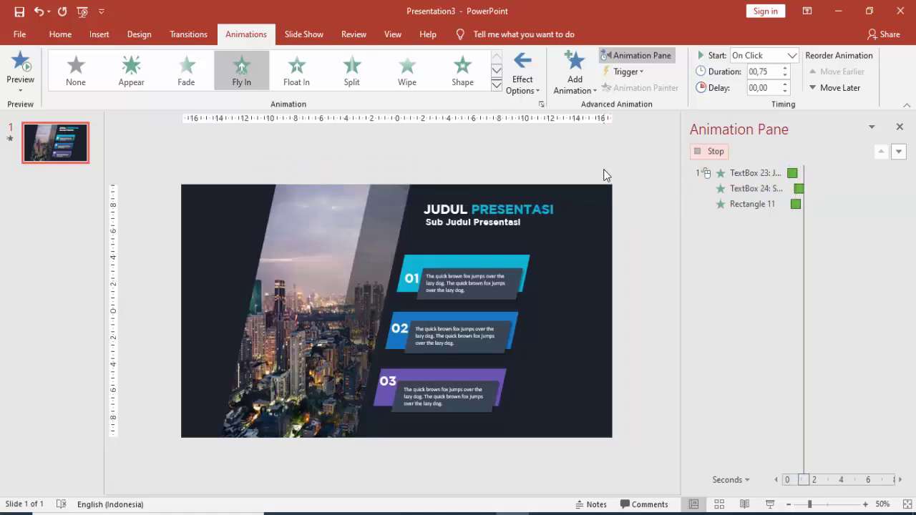
pyautogui.click(501, 261)
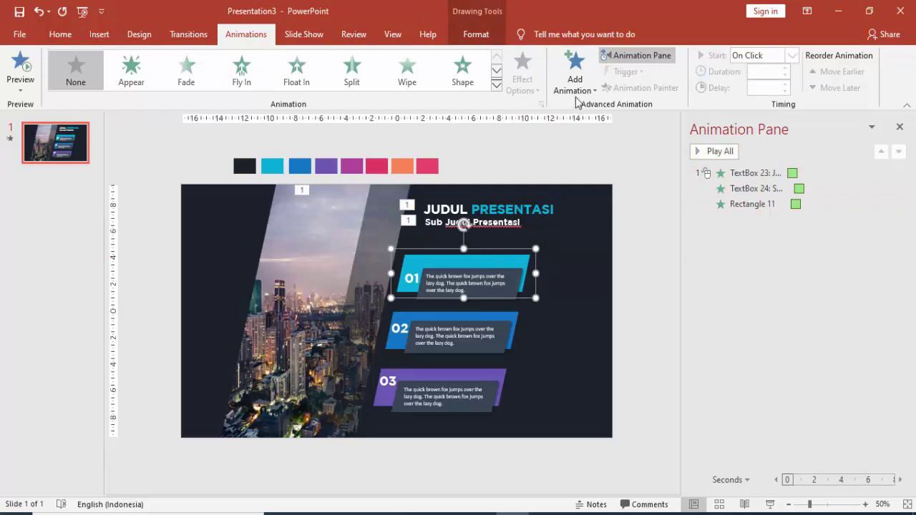
pyautogui.click(583, 75)
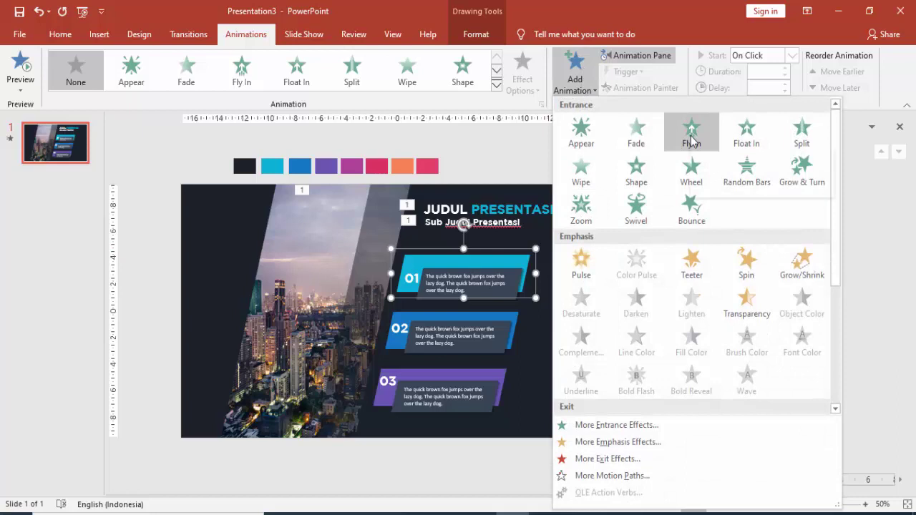
pyautogui.click(691, 139)
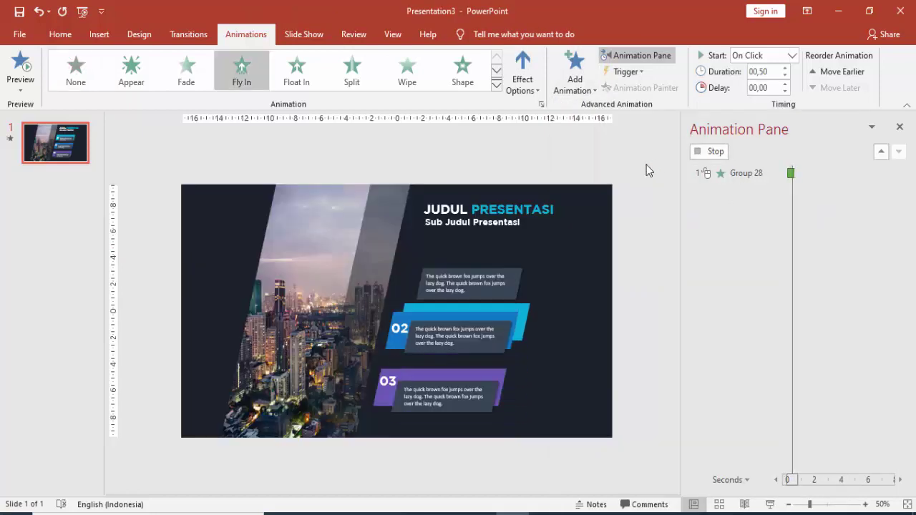
pyautogui.click(527, 74)
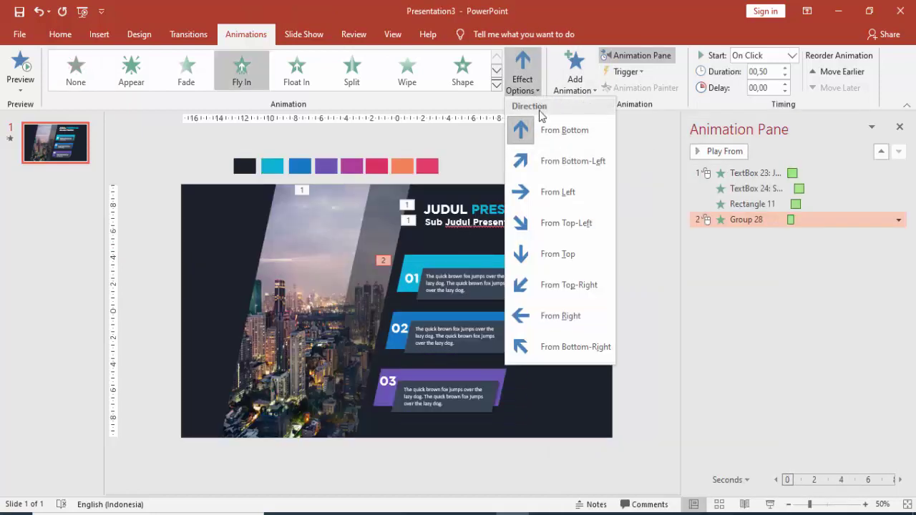
# Step: Set the 01 bar's fly-in to From Bottom-Right, With Previous, 0.75 s duration, 1.00 s delay
pyautogui.click(563, 343)
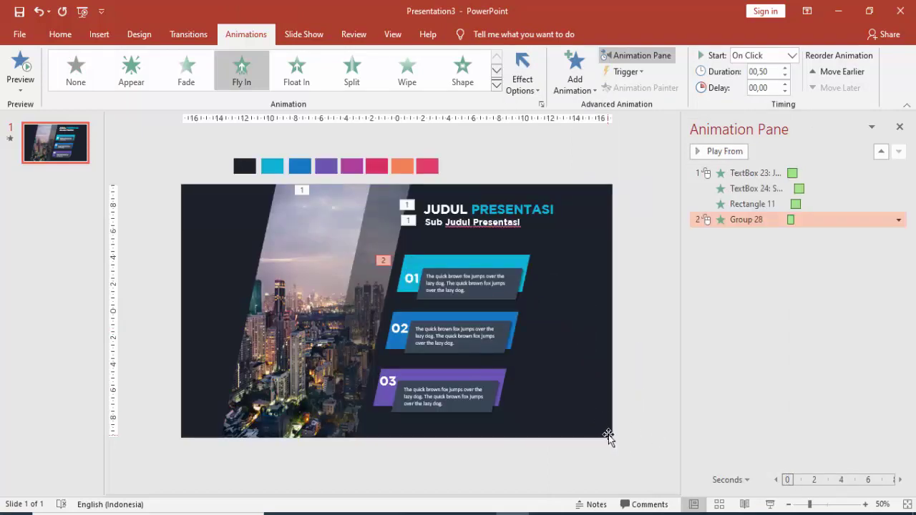
pyautogui.click(791, 55)
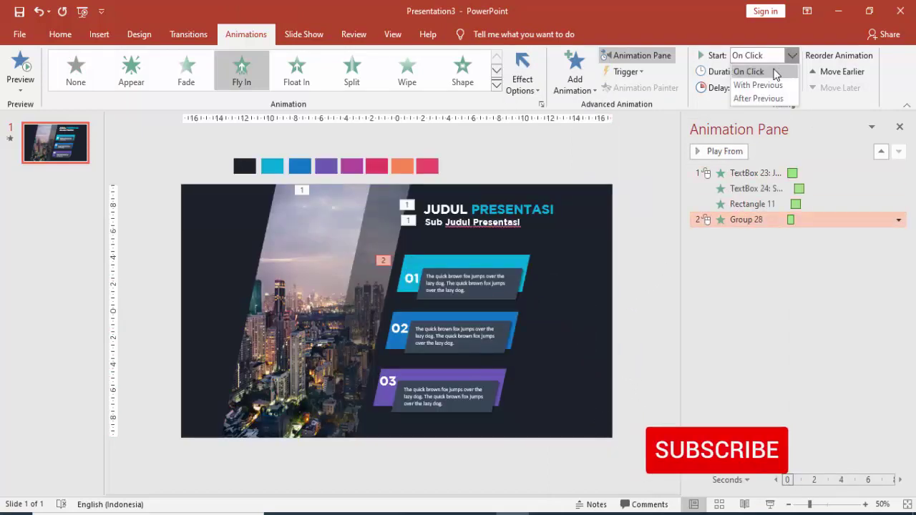
pyautogui.click(764, 85)
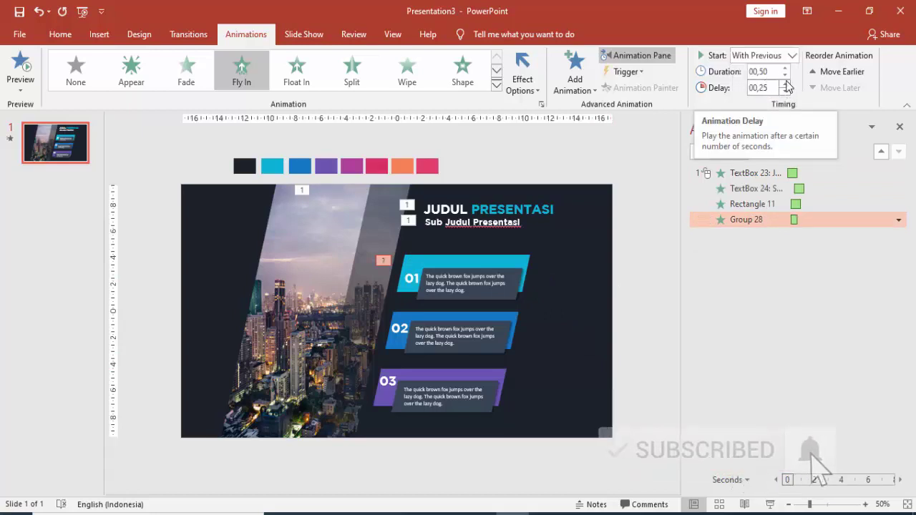
pyautogui.click(785, 68)
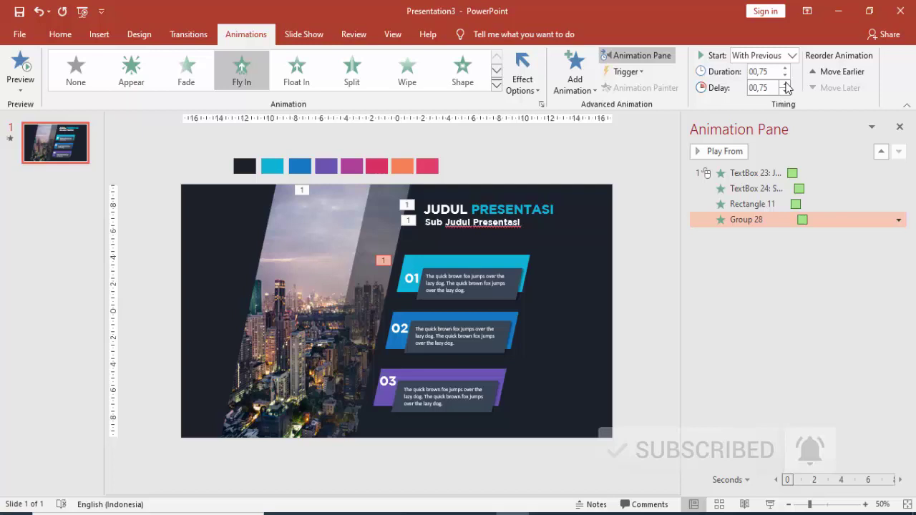
pyautogui.click(785, 83)
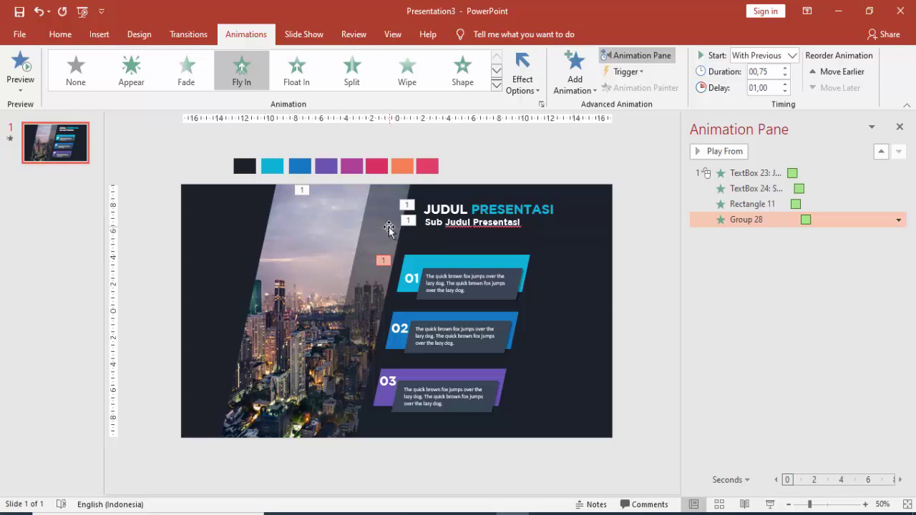
# Step: Copy the 01 bar's fly-in onto its inner Group 29 with a 1.50 s delay
pyautogui.click(449, 277)
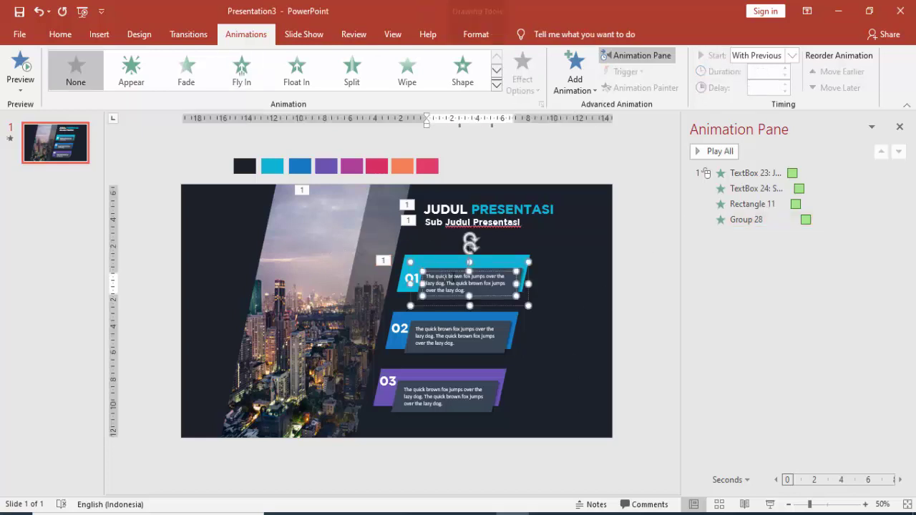
pyautogui.click(501, 256)
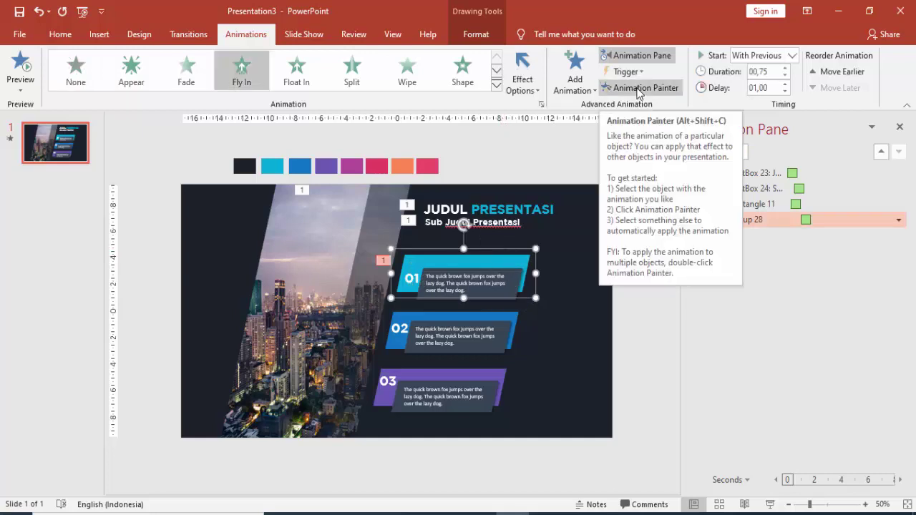
pyautogui.click(638, 89)
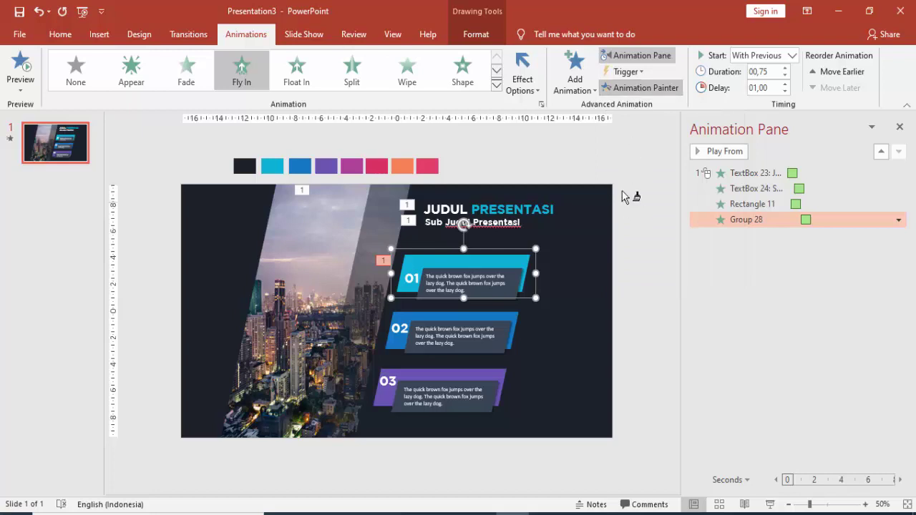
pyautogui.click(465, 285)
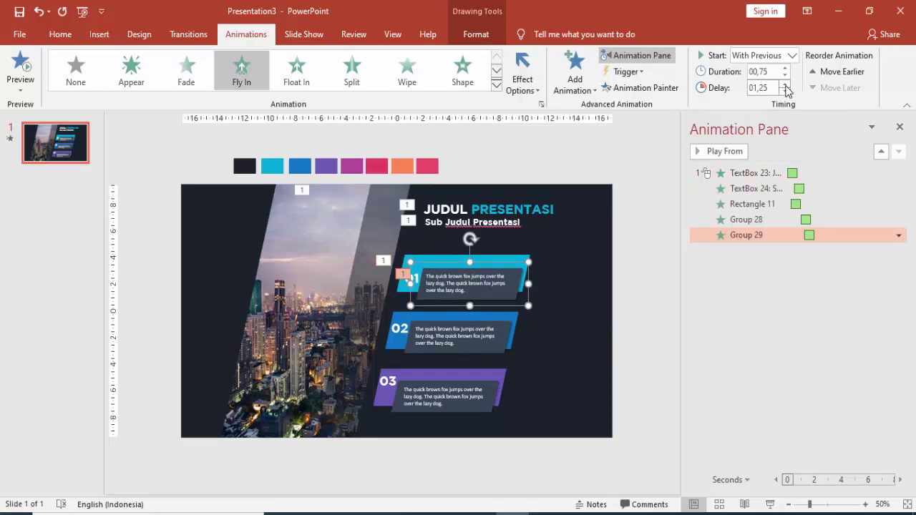
pyautogui.click(785, 84)
pyautogui.click(759, 219)
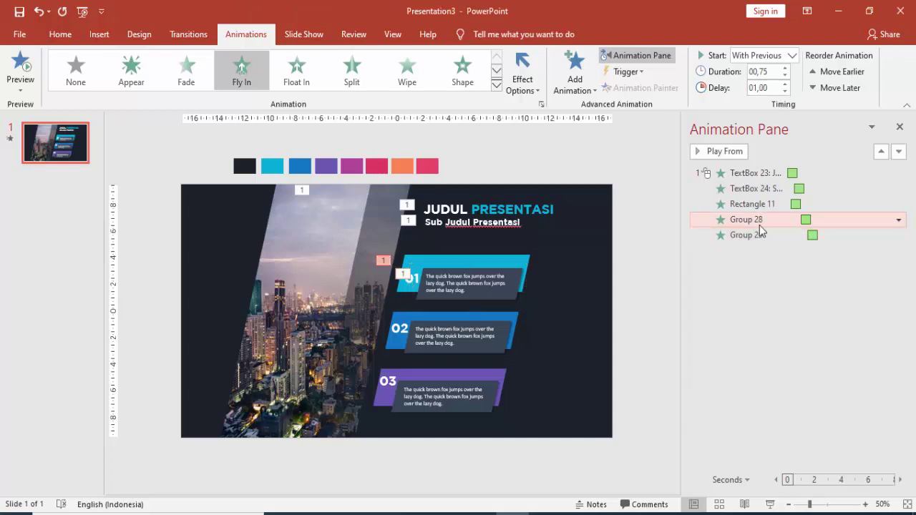
pyautogui.click(726, 153)
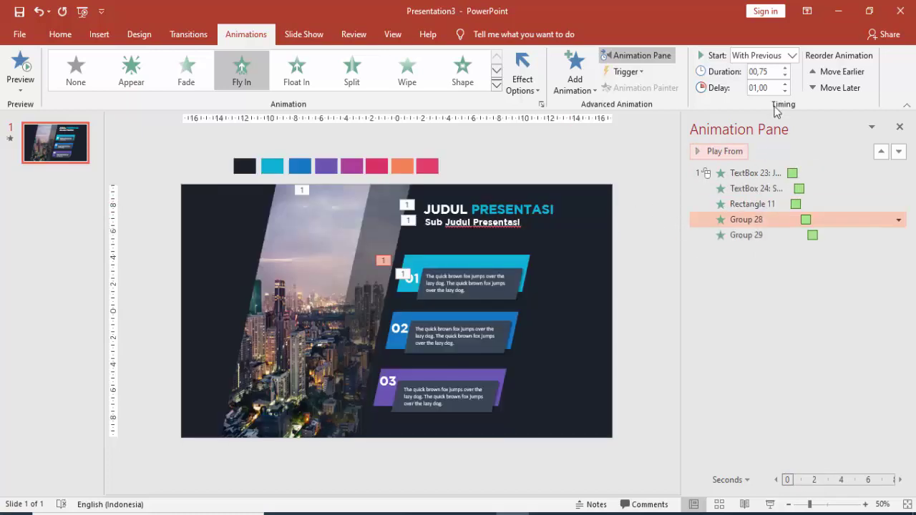
# Step: Shorten both the 01 bar and Group 29 fly-ins to 0.50 s and preview
pyautogui.click(784, 75)
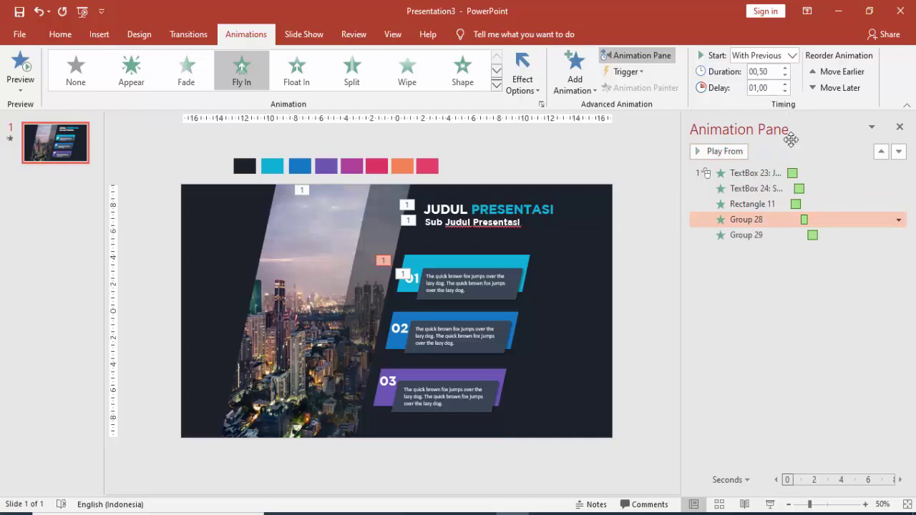
pyautogui.click(780, 235)
pyautogui.click(785, 75)
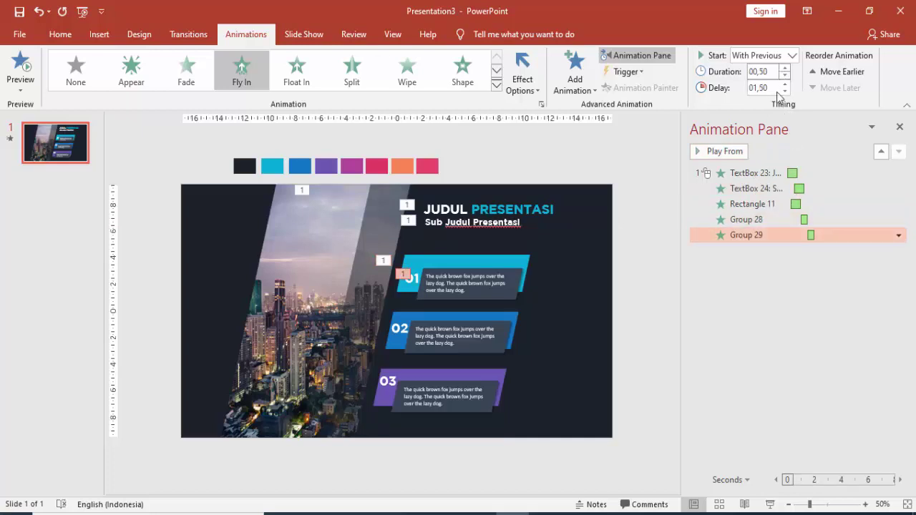
pyautogui.click(757, 218)
pyautogui.click(720, 153)
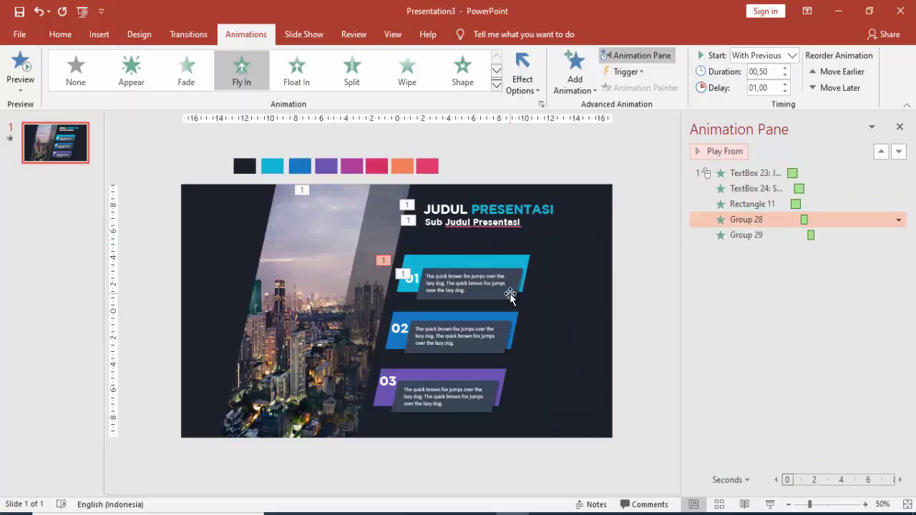
# Step: Copy the fly-in to the 02 bar (2.00 s delay) and its text panel (2.50 s delay)
pyautogui.click(505, 295)
pyautogui.click(641, 87)
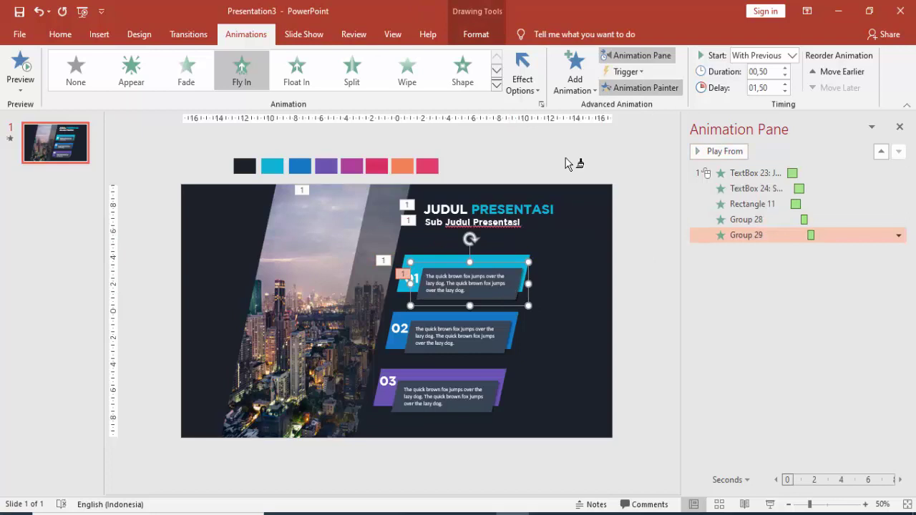
pyautogui.click(399, 320)
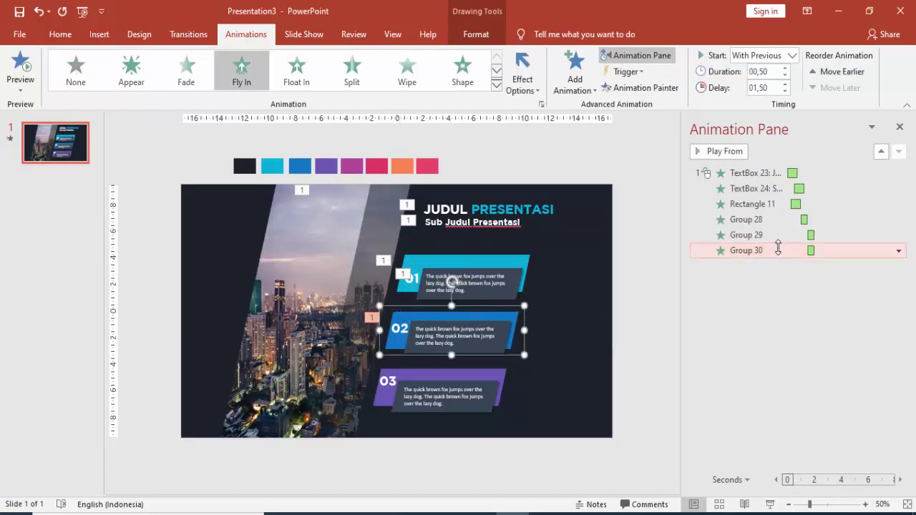
pyautogui.click(786, 83)
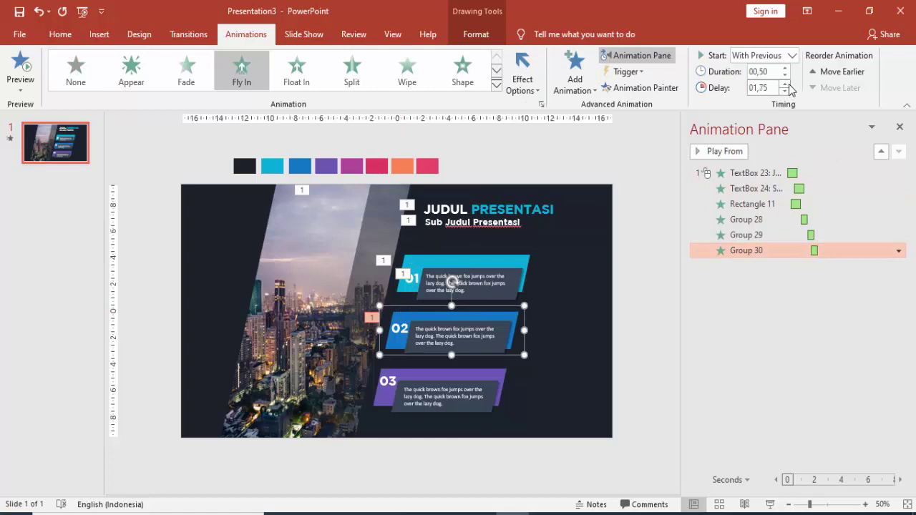
pyautogui.click(786, 84)
pyautogui.click(659, 89)
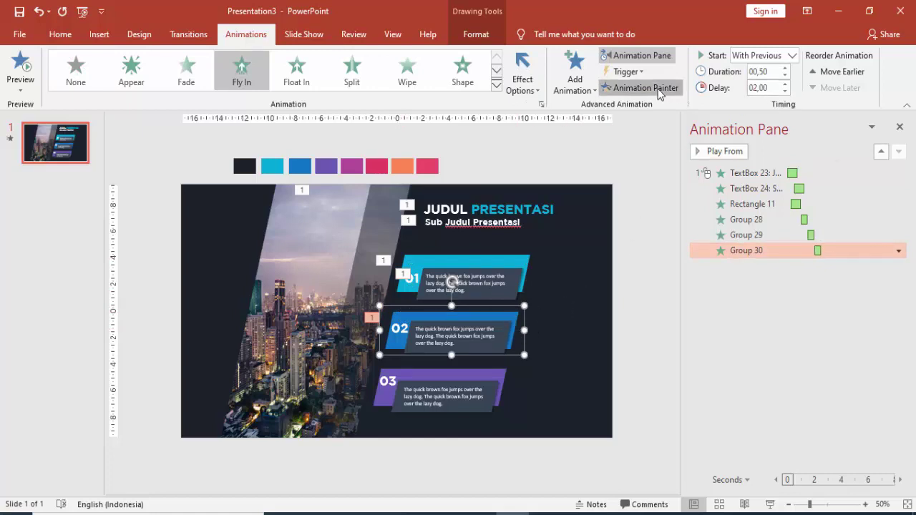
pyautogui.click(468, 338)
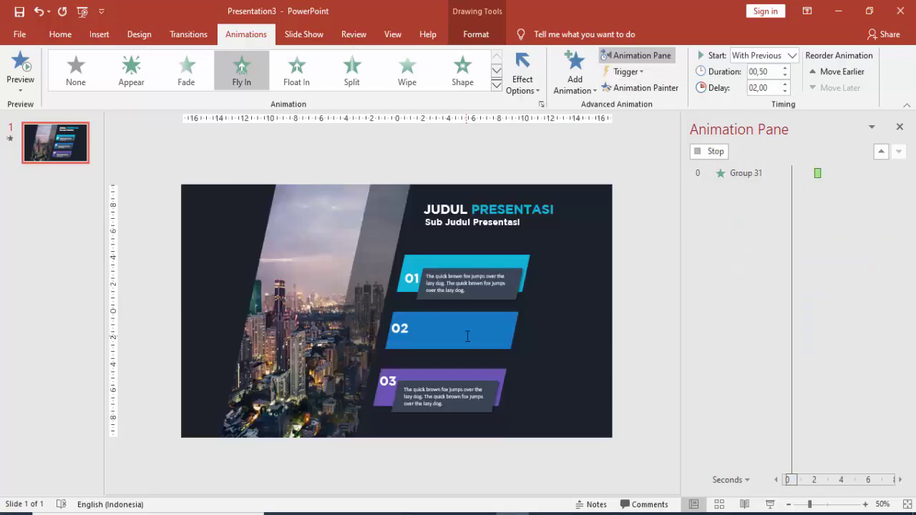
pyautogui.click(785, 84)
pyautogui.click(785, 84)
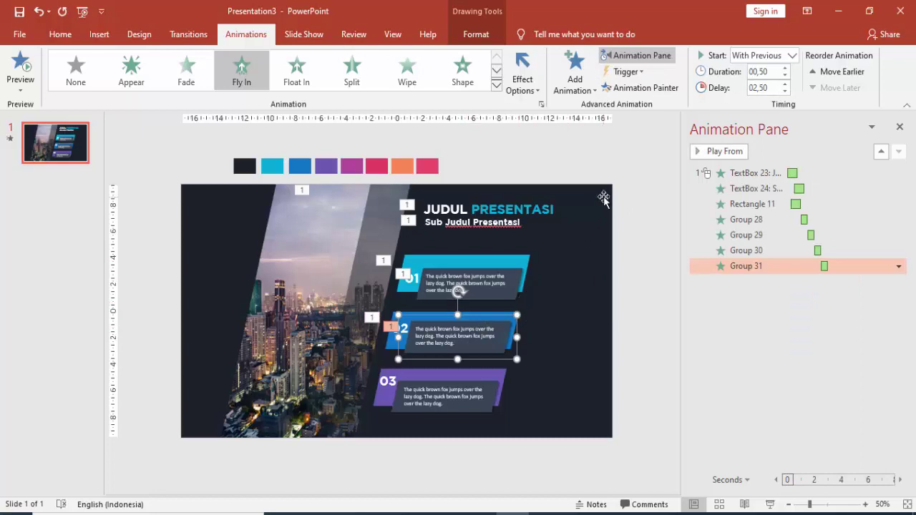
# Step: Copy the fly-in to both 03 bar parts with 3.00 s and 3.50 s delays
pyautogui.click(638, 88)
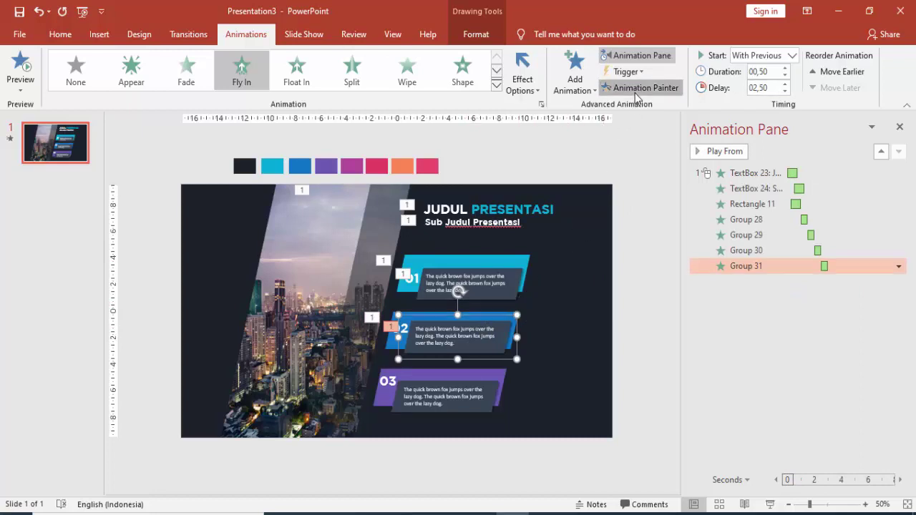
pyautogui.click(388, 381)
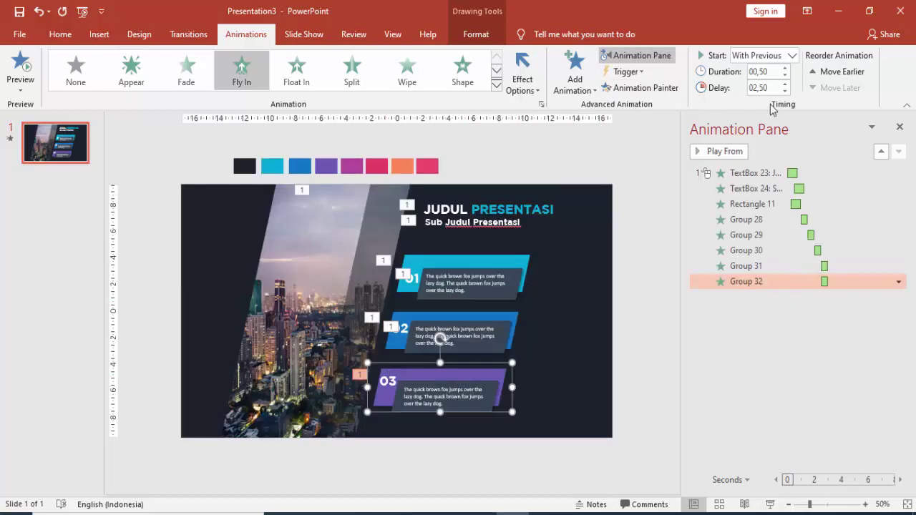
pyautogui.click(785, 84)
pyautogui.click(785, 84)
pyautogui.click(633, 87)
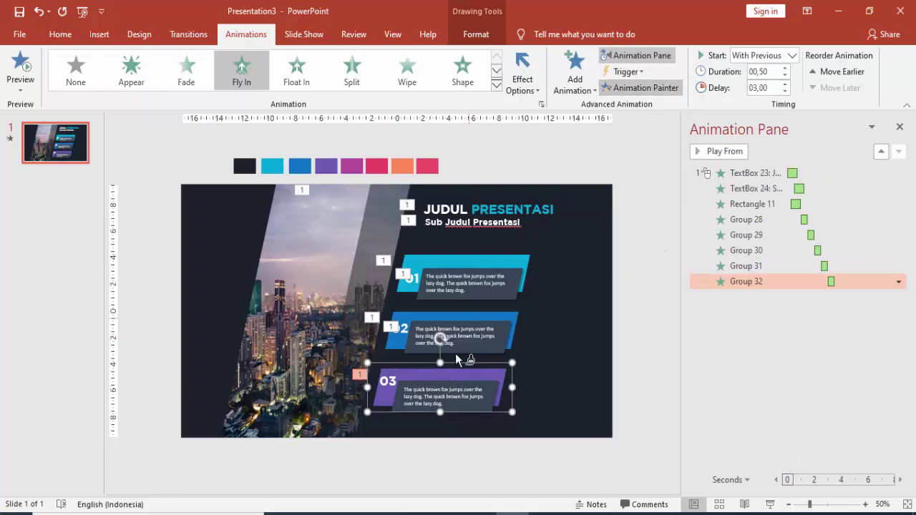
pyautogui.click(452, 393)
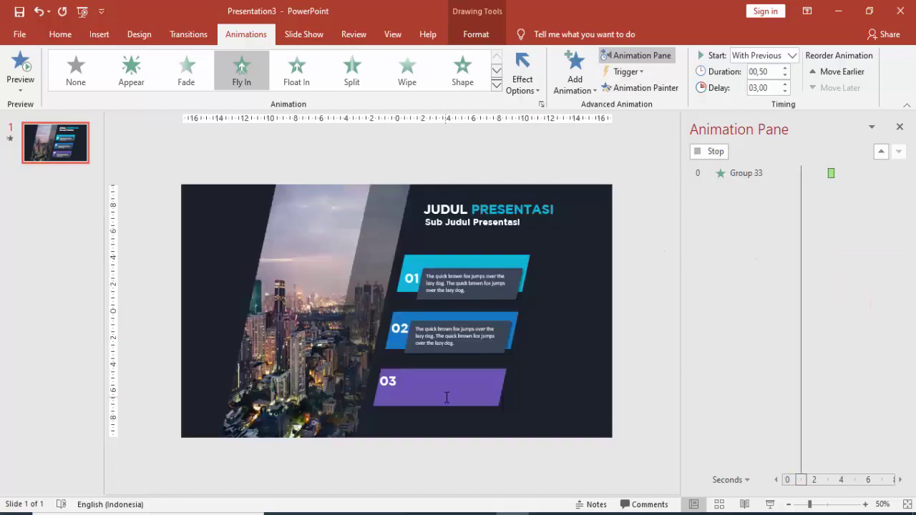
pyautogui.click(785, 85)
pyautogui.click(785, 84)
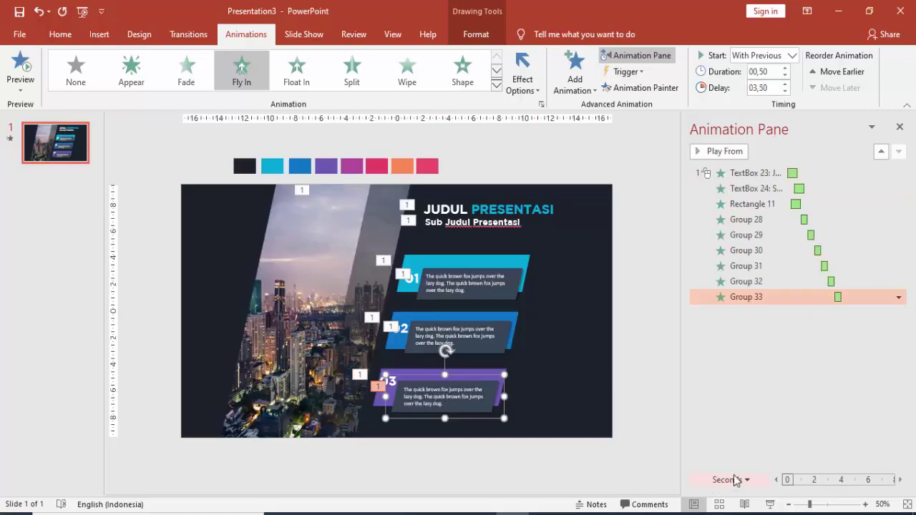
pyautogui.click(630, 278)
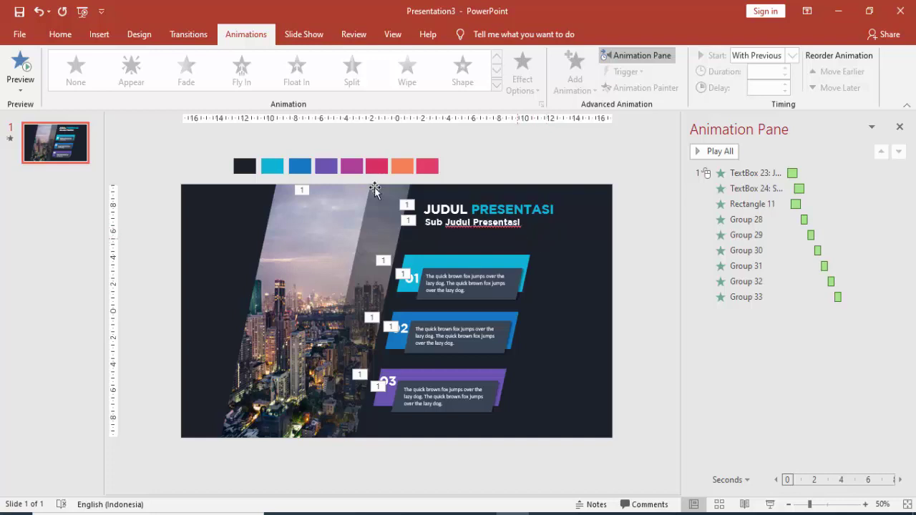
pyautogui.click(70, 37)
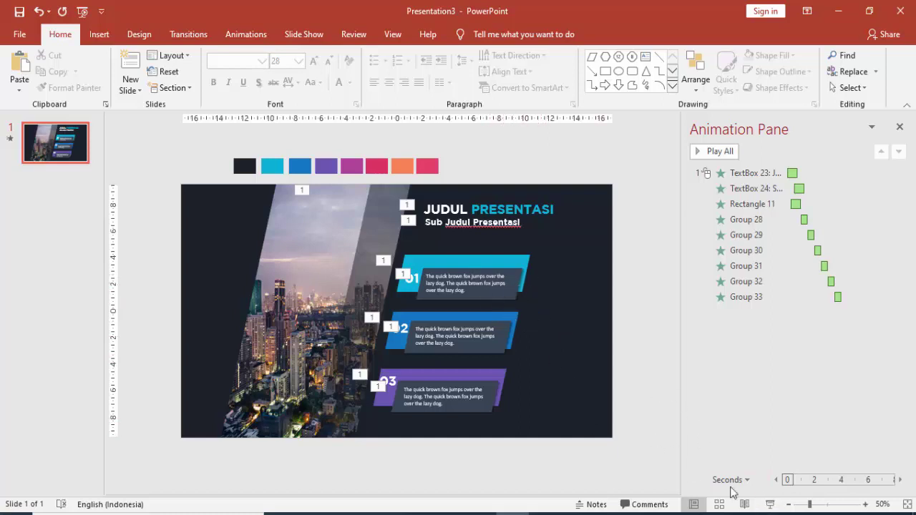
pyautogui.click(770, 504)
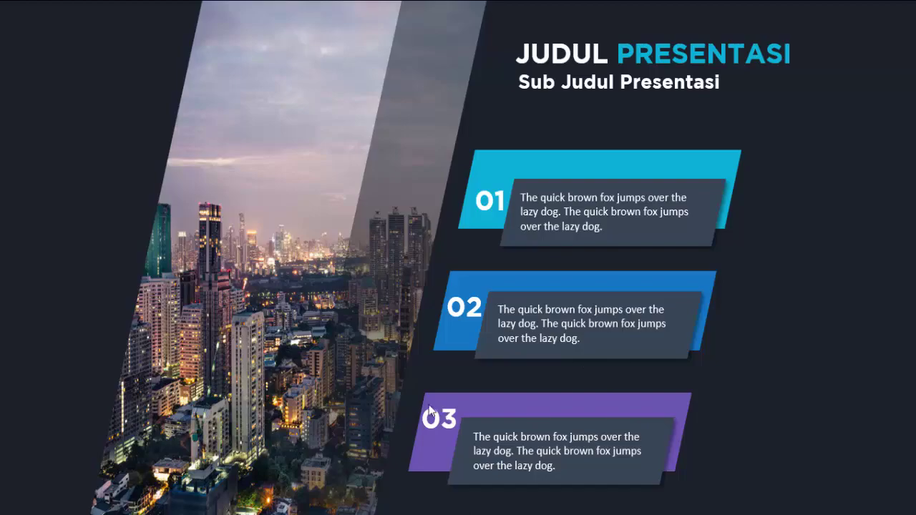
pyautogui.press('Escape')
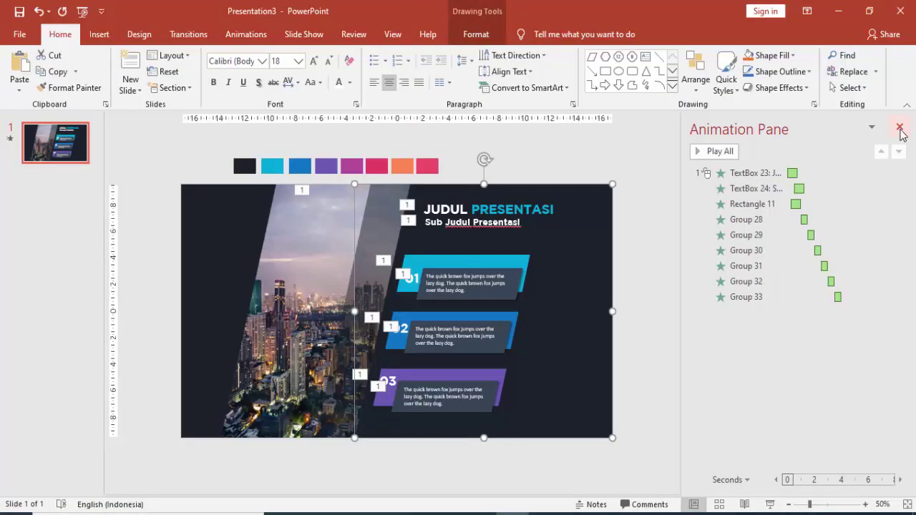
# Step: Close the Animation Pane and duplicate slide 1 as slide 2
pyautogui.click(900, 127)
pyautogui.click(749, 159)
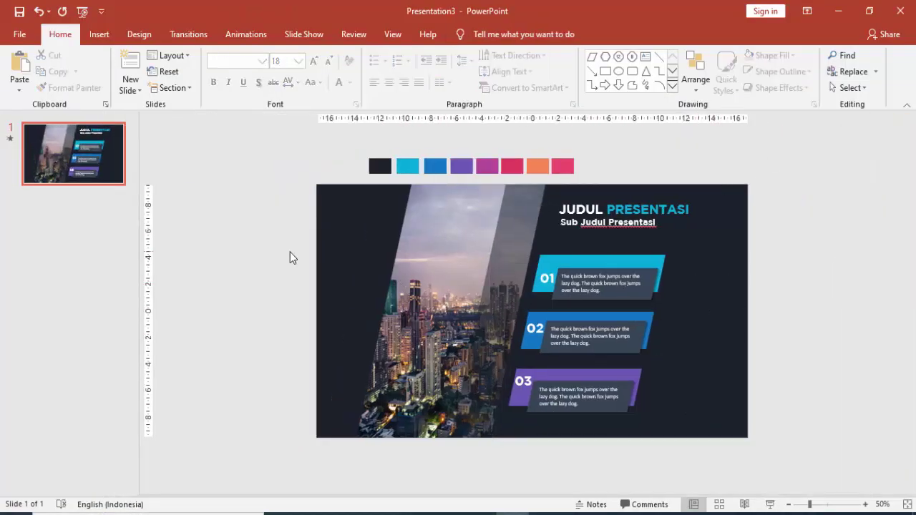
pyautogui.click(107, 179)
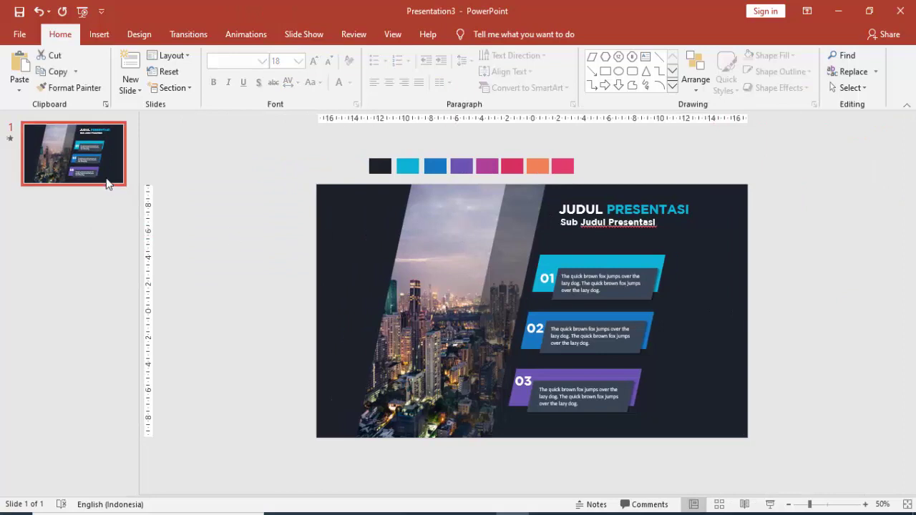
pyautogui.rightClick(107, 180)
pyautogui.click(126, 279)
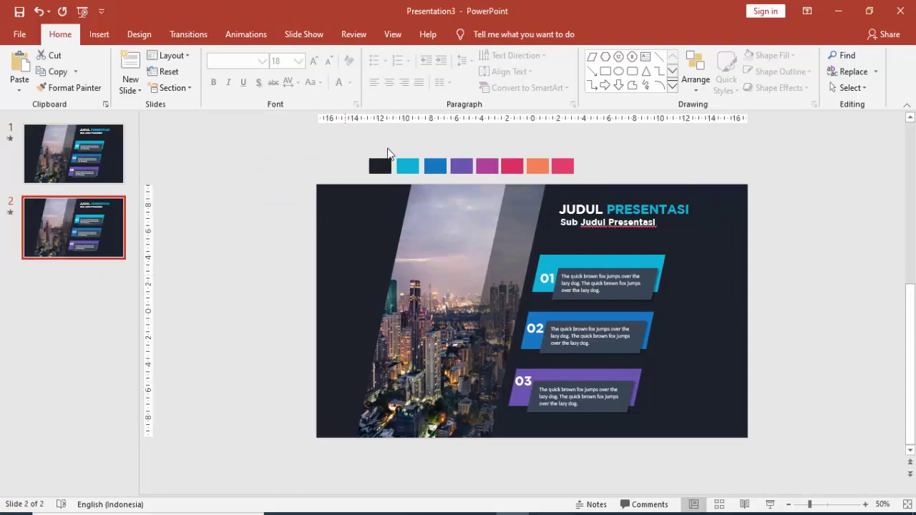
# Step: Delete the colour swatches from slide 2, then return to slide 1
pyautogui.moveTo(344, 149); pyautogui.dragTo(592, 172)
pyautogui.press('Delete')
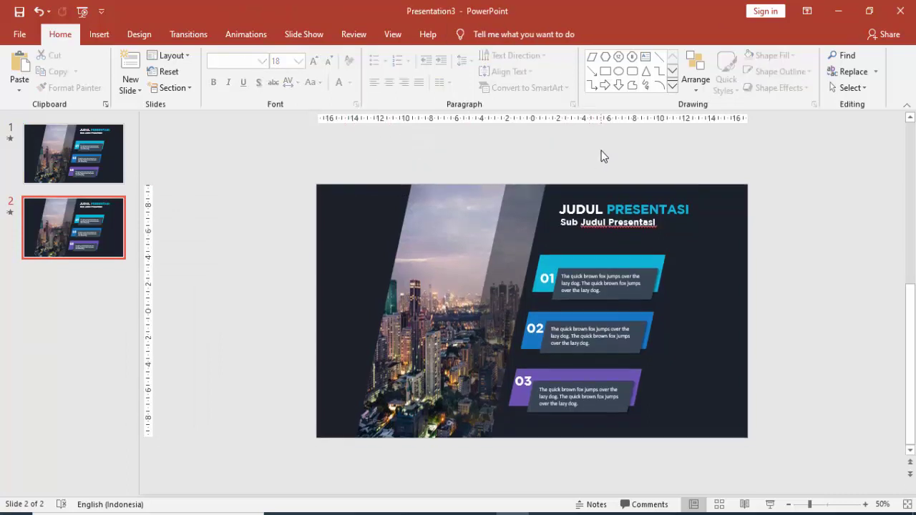
pyautogui.moveTo(272, 168)
pyautogui.mouseDown()
pyautogui.moveTo(859, 273)
pyautogui.moveTo(766, 452)
pyautogui.mouseUp()
pyautogui.click(534, 34)
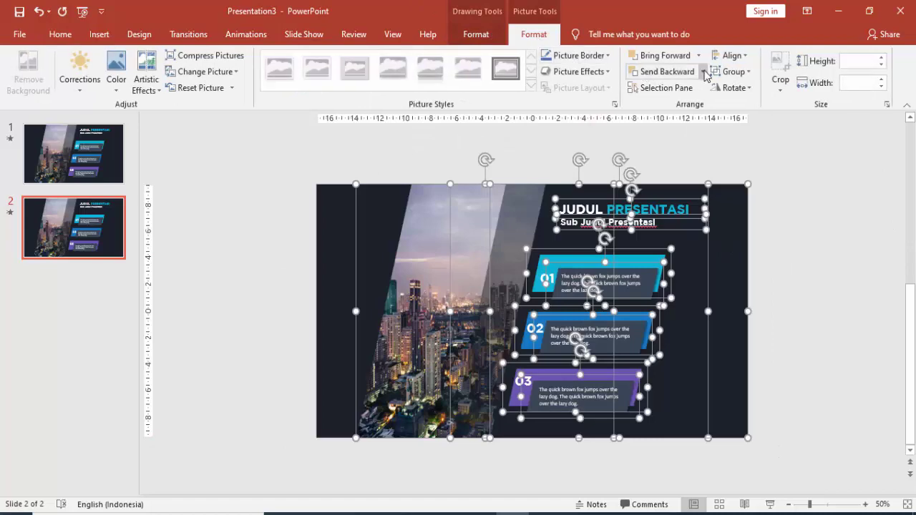
pyautogui.click(730, 87)
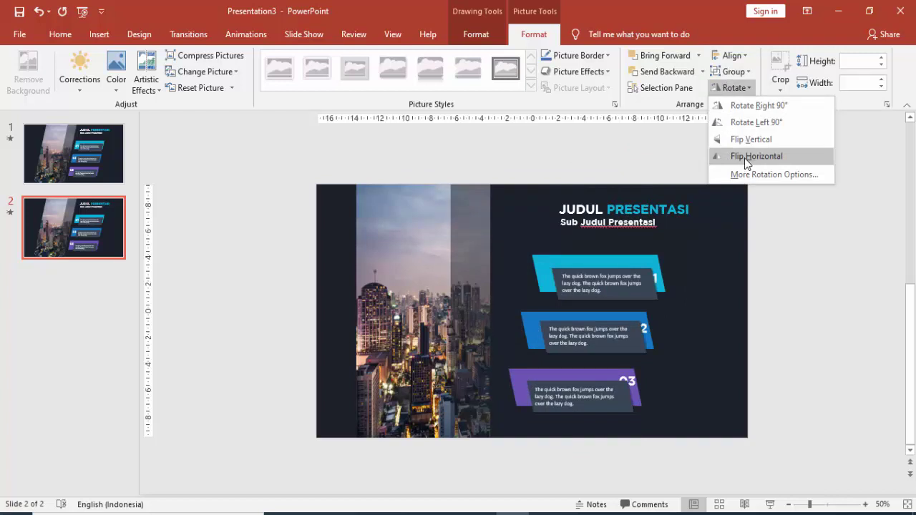
pyautogui.click(760, 154)
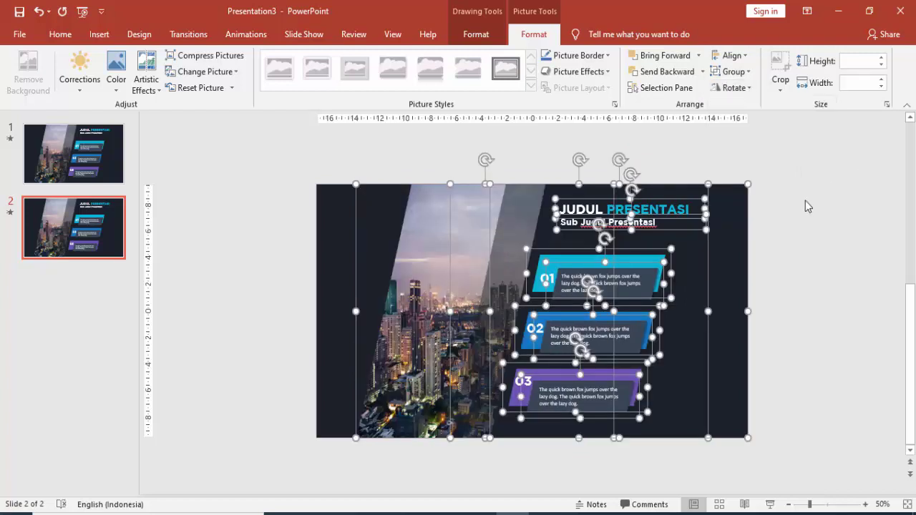
pyautogui.click(270, 208)
pyautogui.click(84, 169)
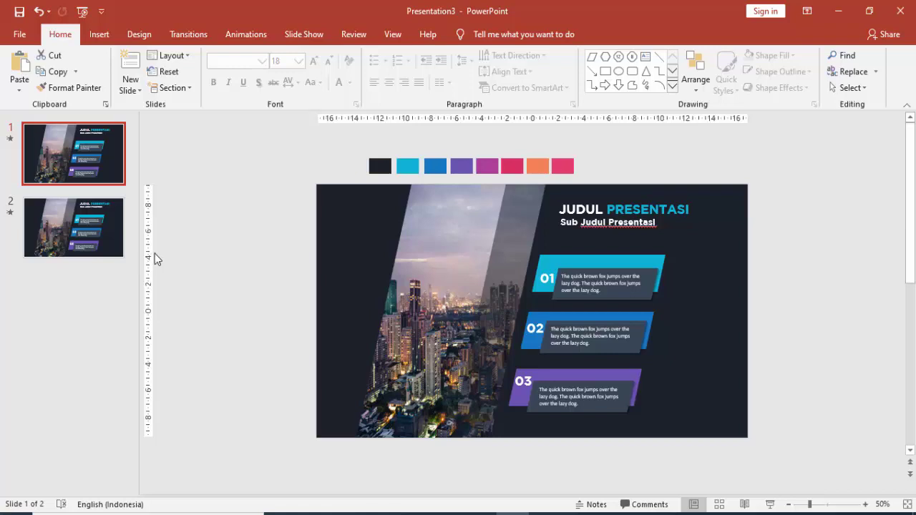
pyautogui.click(115, 233)
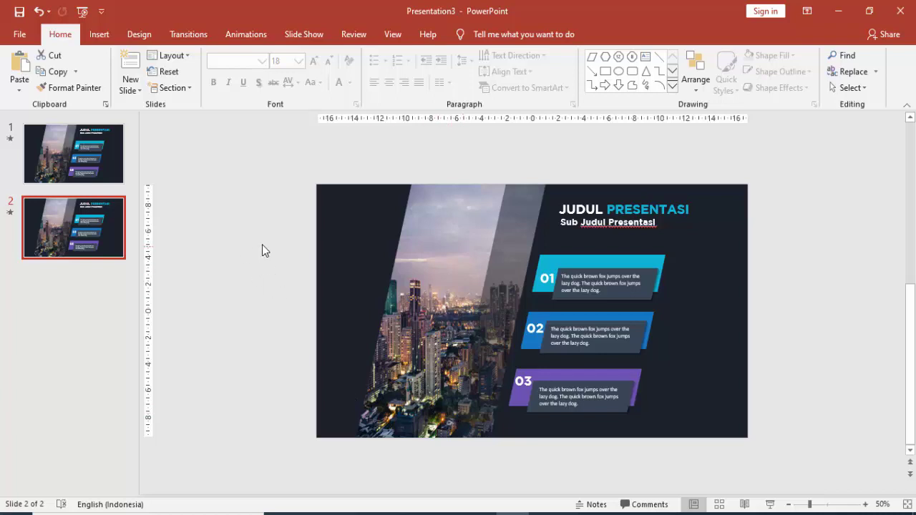
pyautogui.click(88, 169)
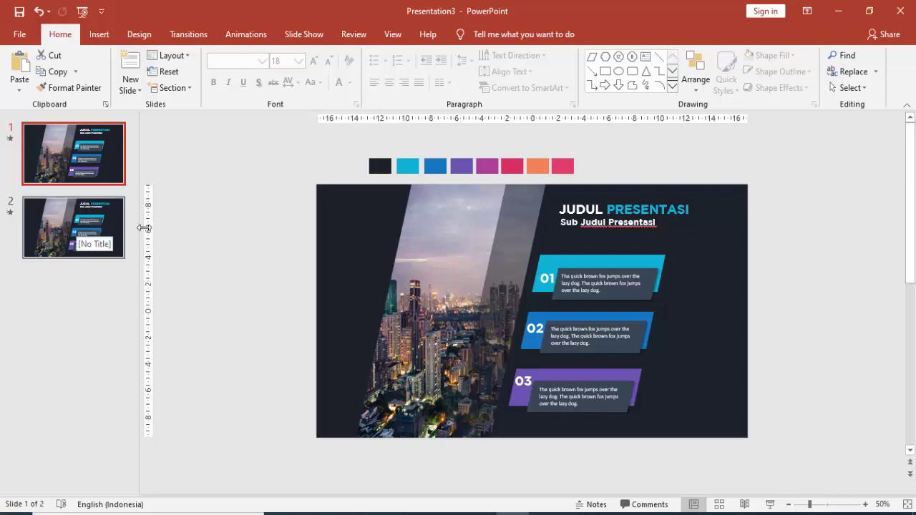
pyautogui.click(213, 236)
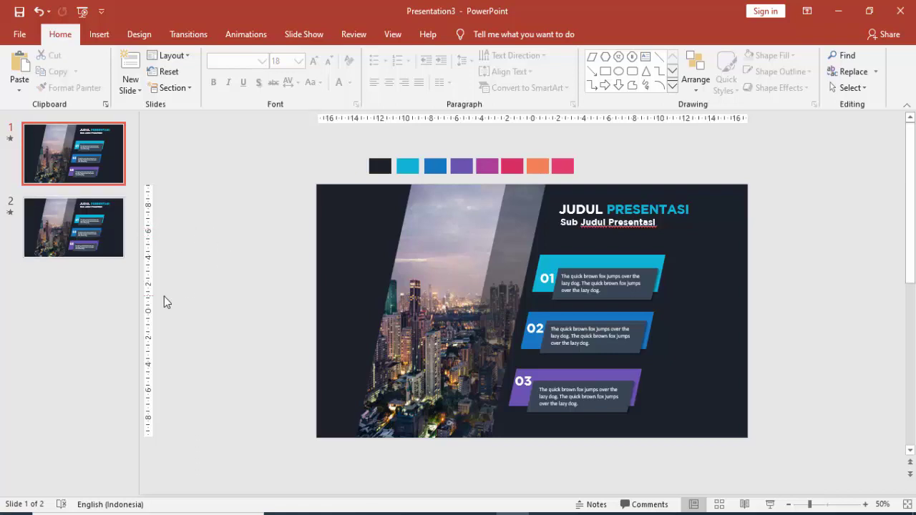
pyautogui.click(117, 233)
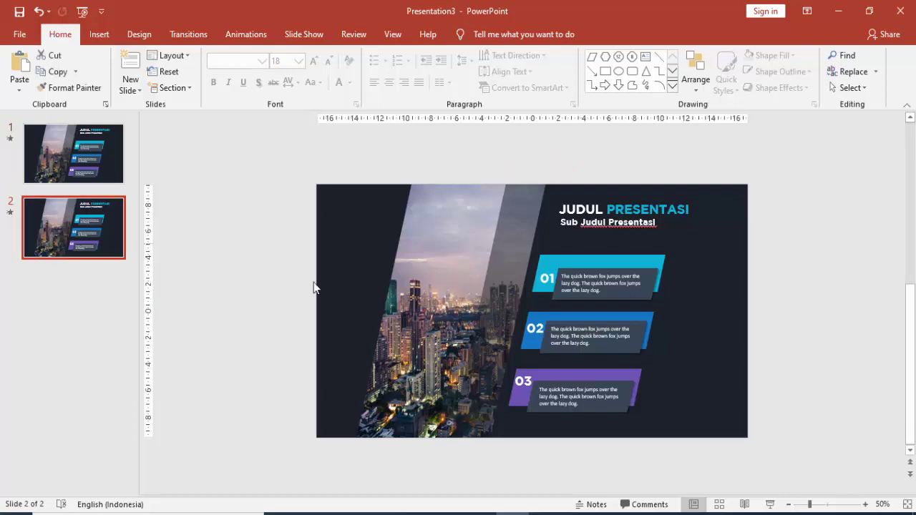
pyautogui.click(87, 177)
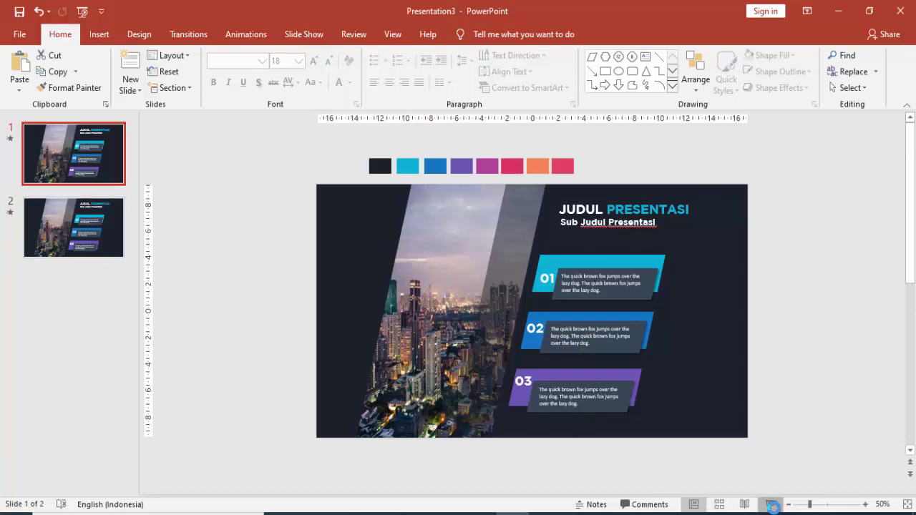
# Step: Start the slide show from slide 1 with F5 to watch the animations
pyautogui.press('F5')
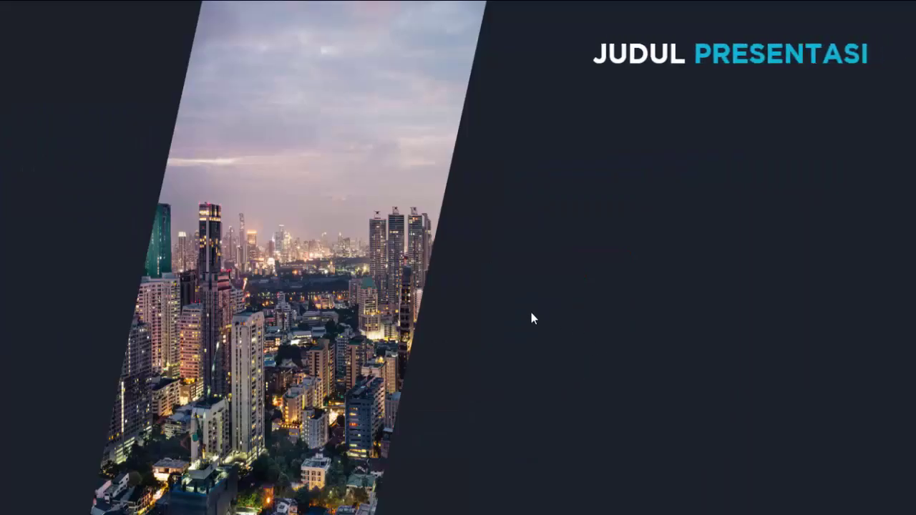